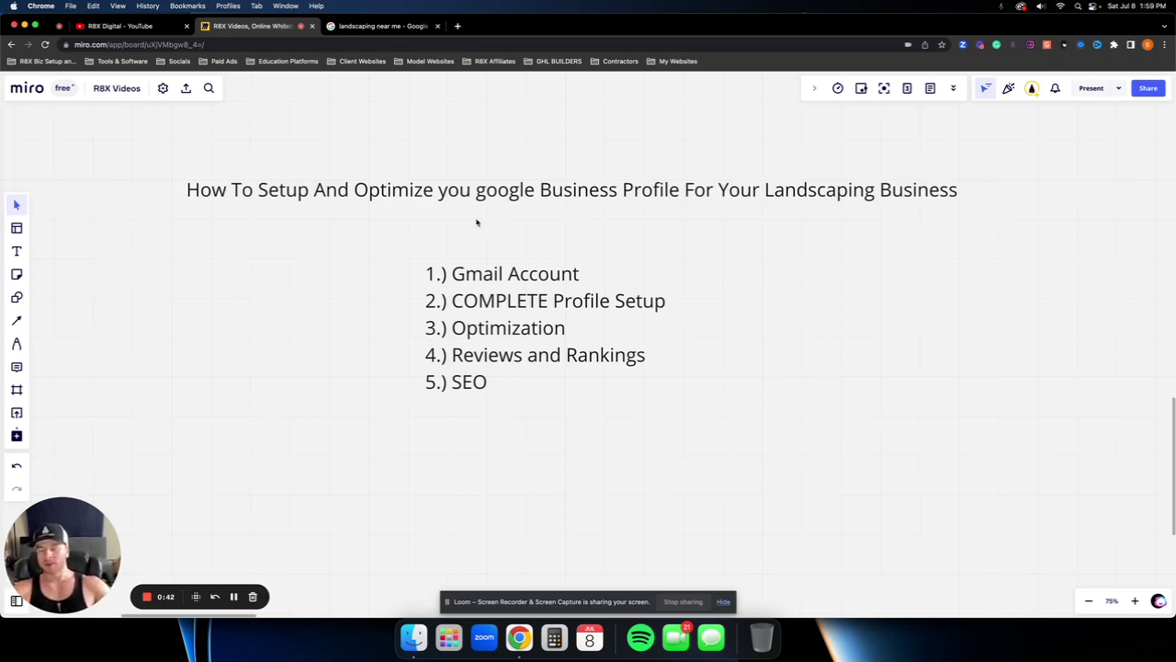
scroll(425, 150, "up", 2)
scroll(426, 150, "down", 3)
scroll(425, 151, "up", 1)
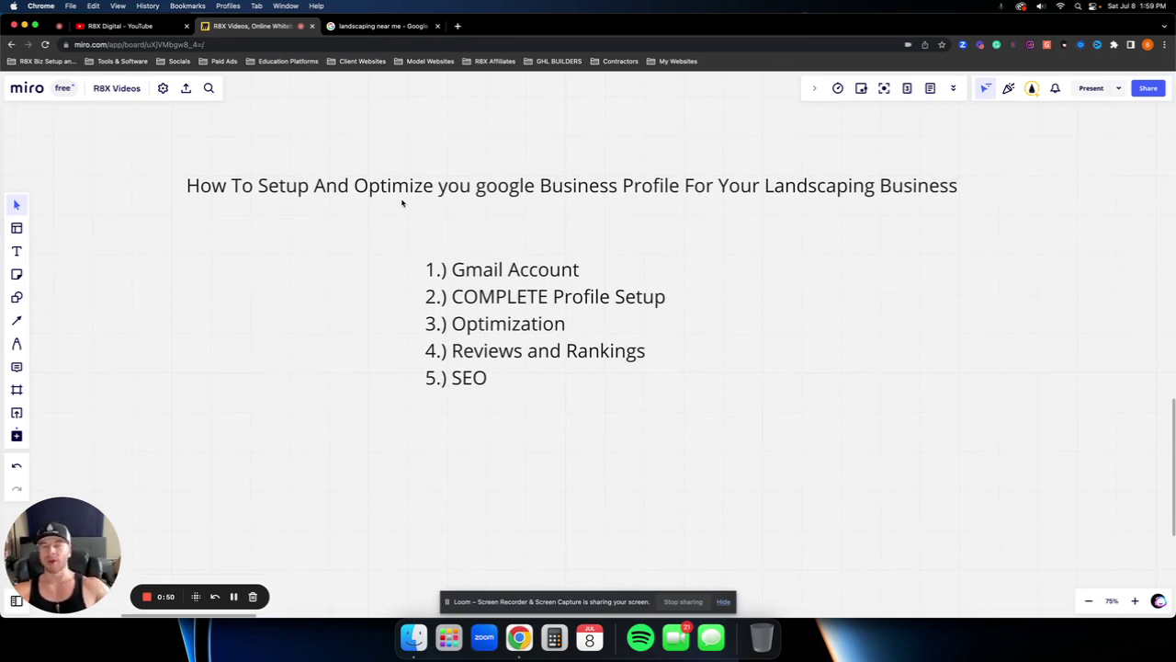
- Switch to the Google results for "landscaping near me" and highlight the search phrase at the start of the page
left_click(382, 26)
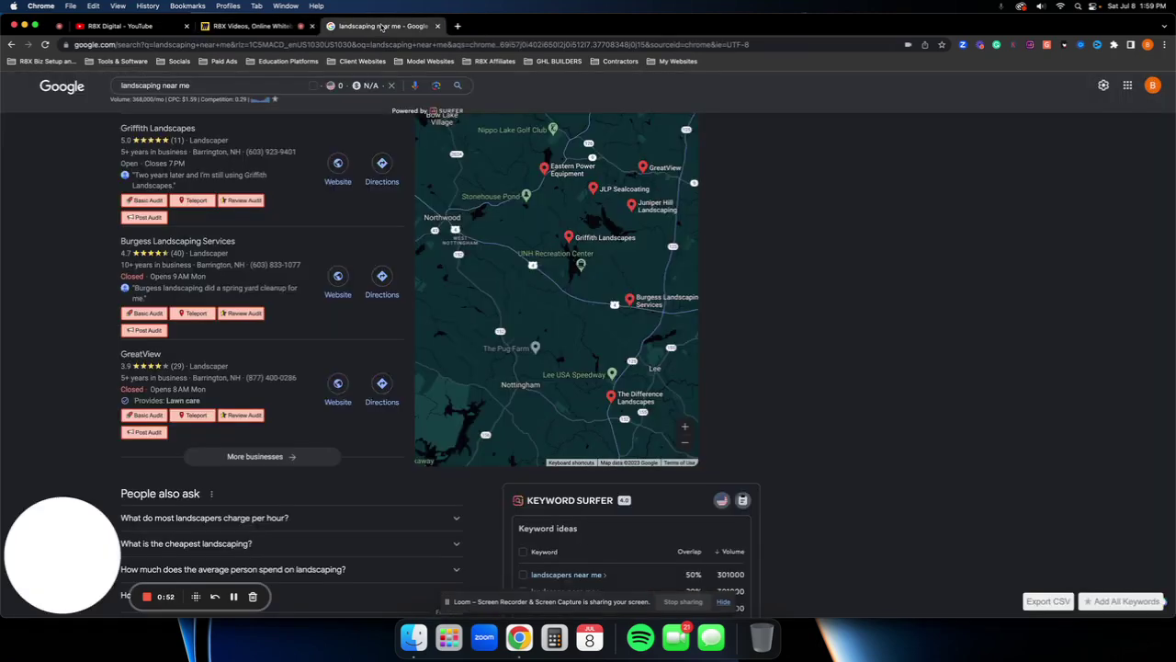
scroll(303, 221, "up", 10)
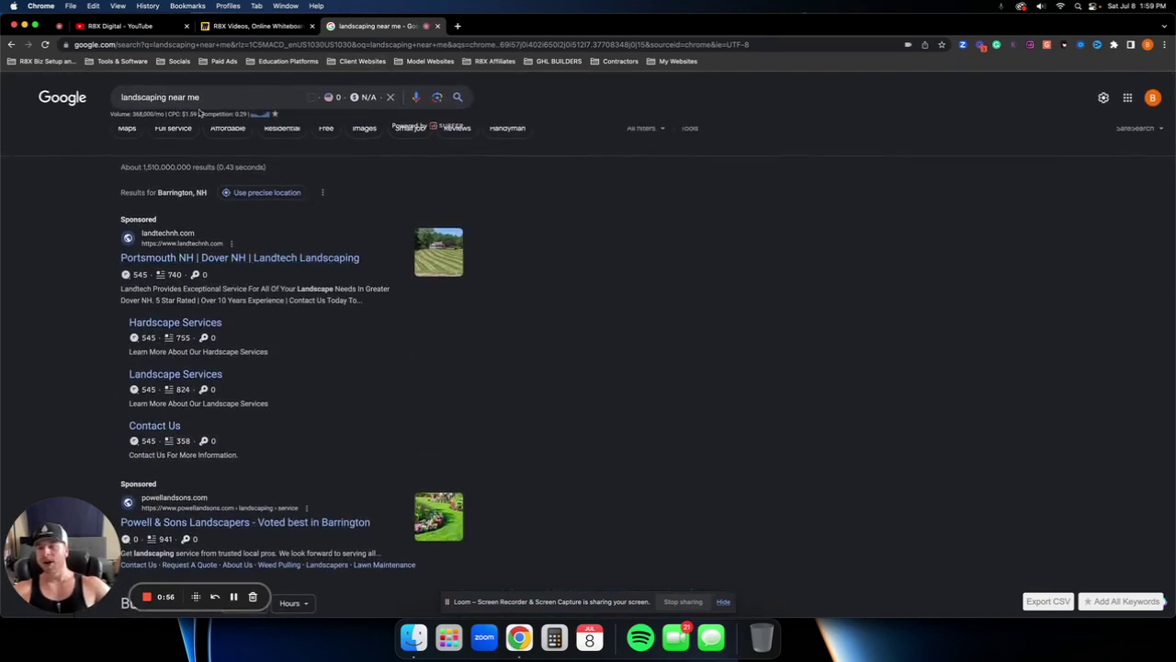
left_click_drag(208, 98, 108, 98)
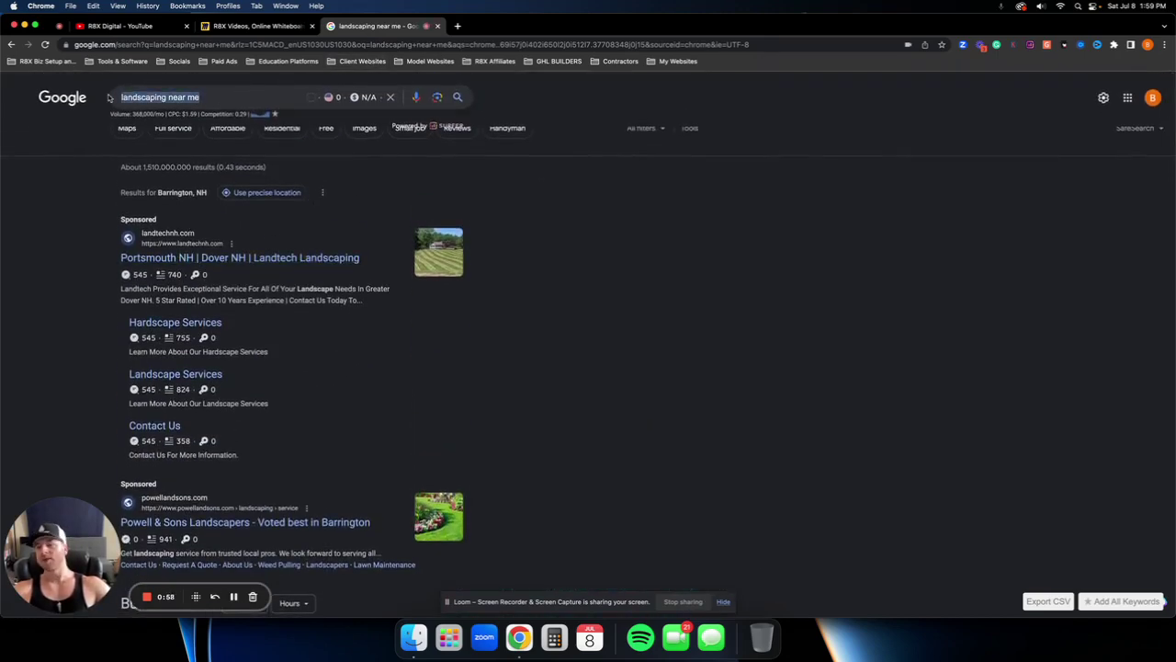
left_click(109, 98)
key("super+a")
left_click(83, 235)
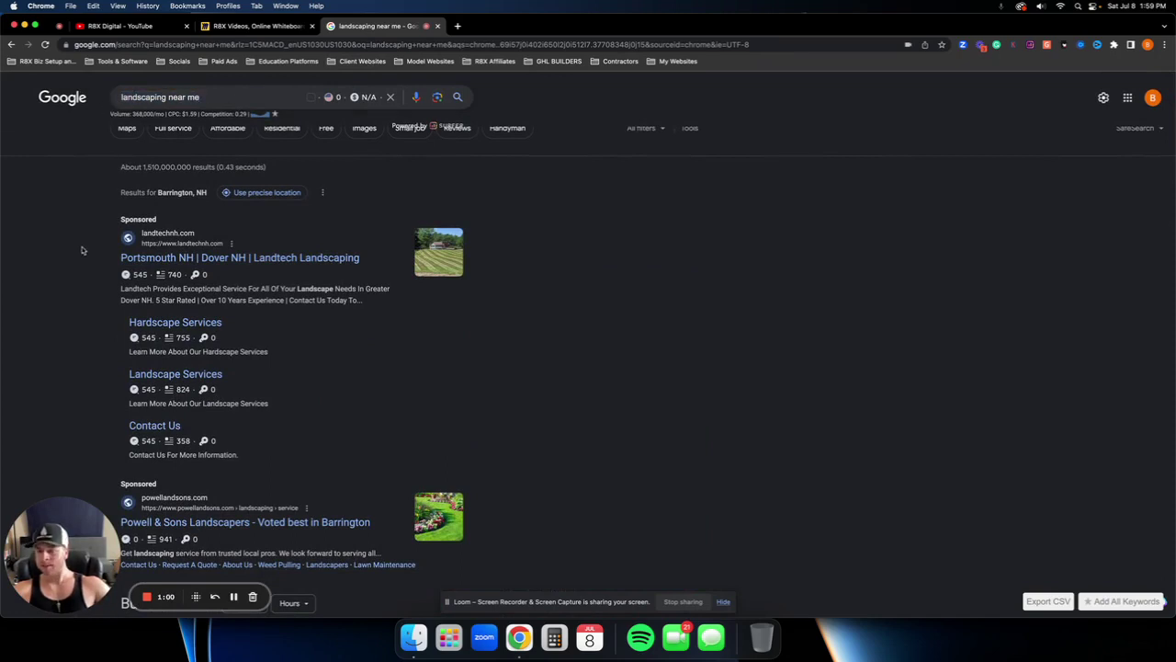
- Examine the sponsored ads and the local business listings for landscapers on the results page
scroll(211, 239, "down", 2)
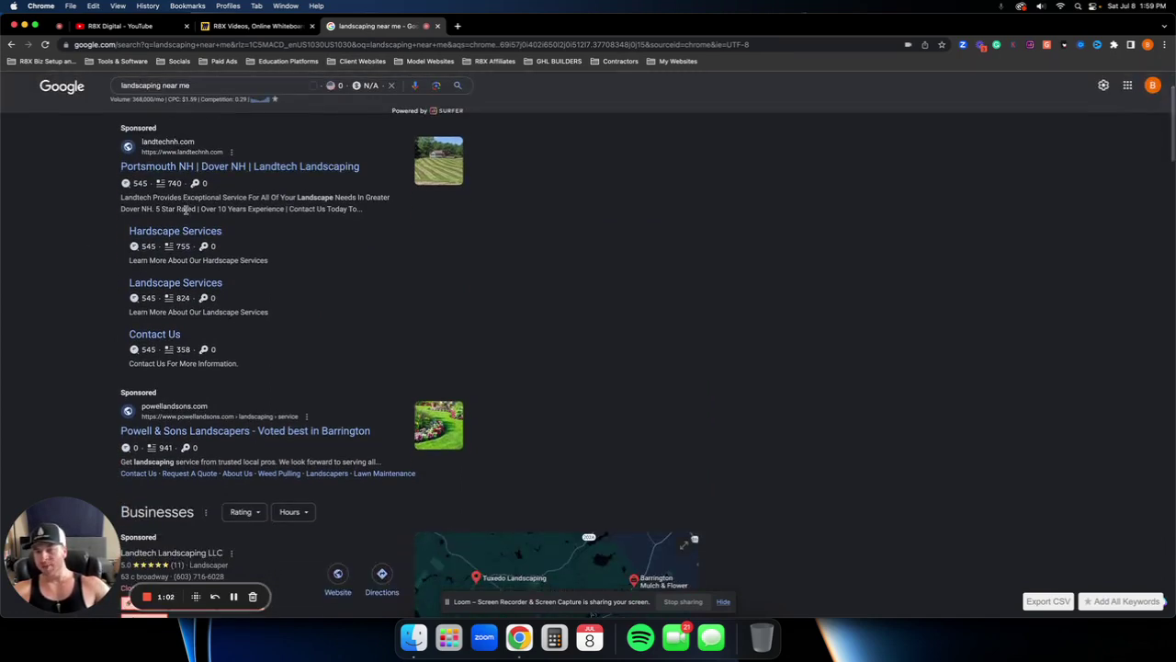
scroll(187, 209, "down", 10)
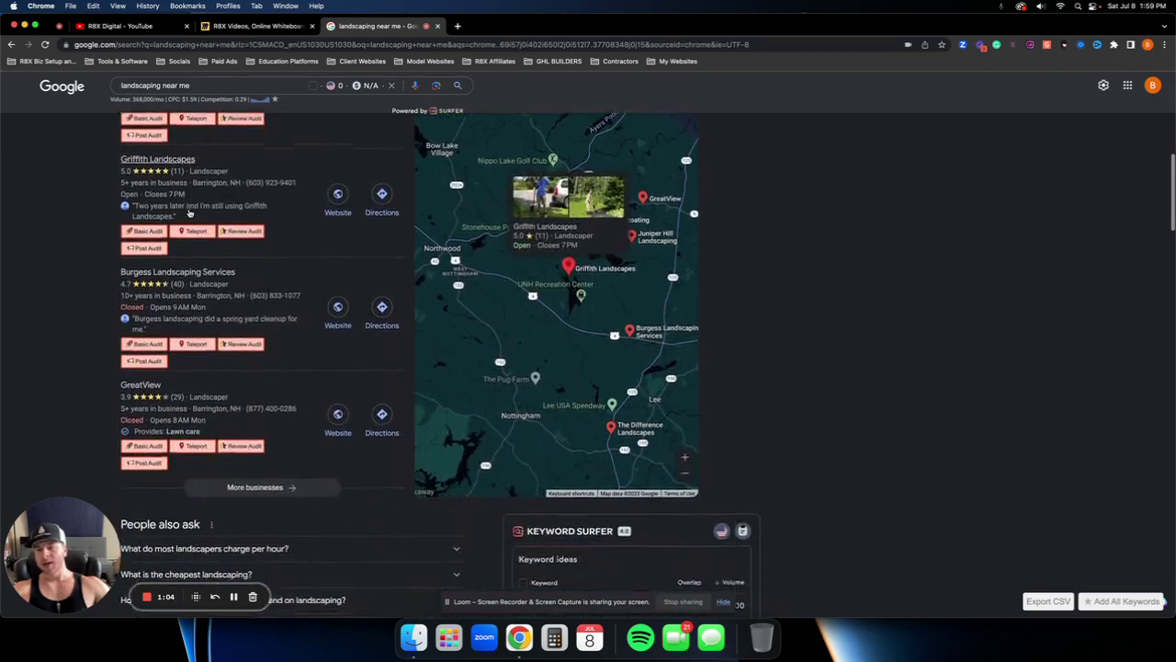
scroll(186, 213, "down", 1)
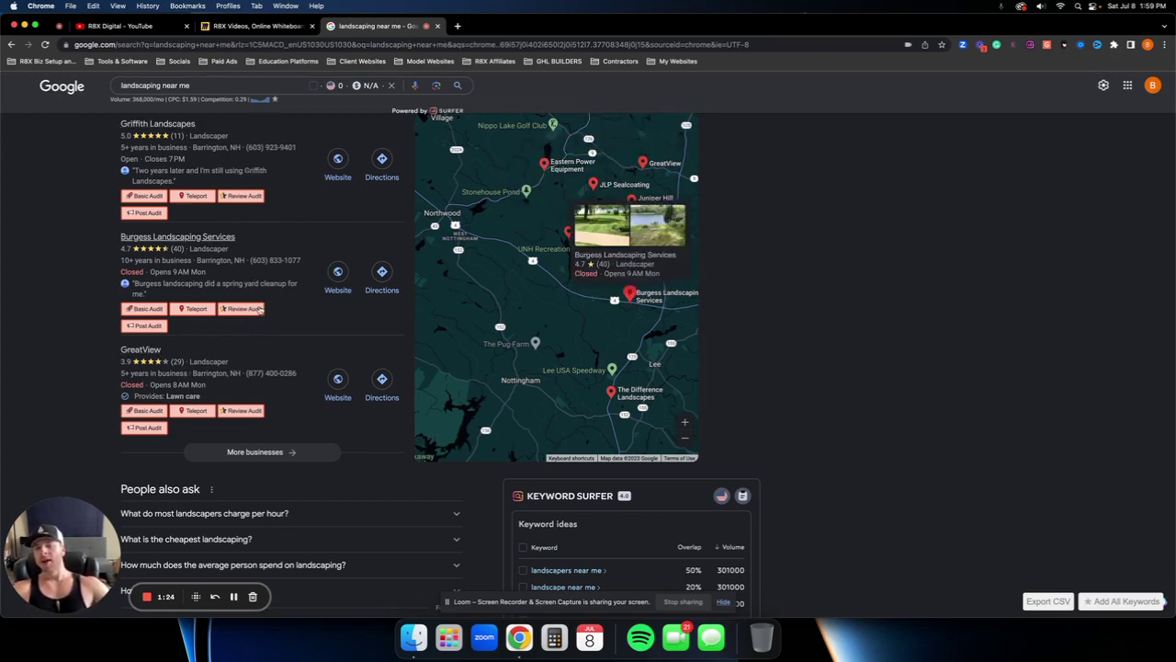
key("/")
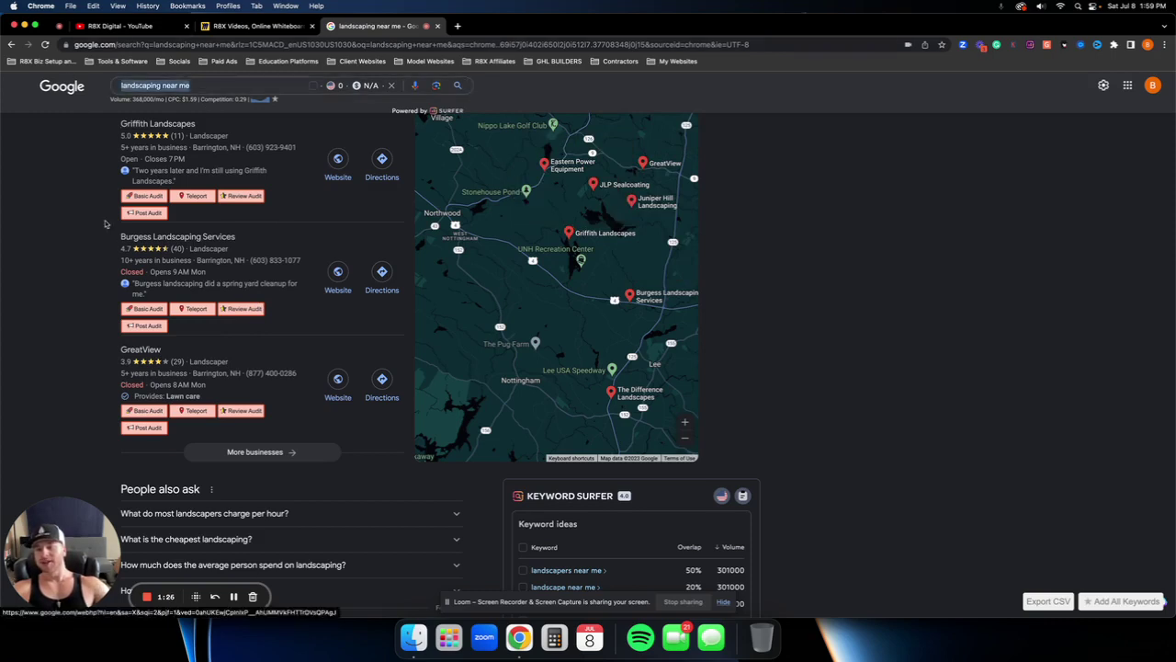
left_click(90, 239)
scroll(65, 234, "up", 1)
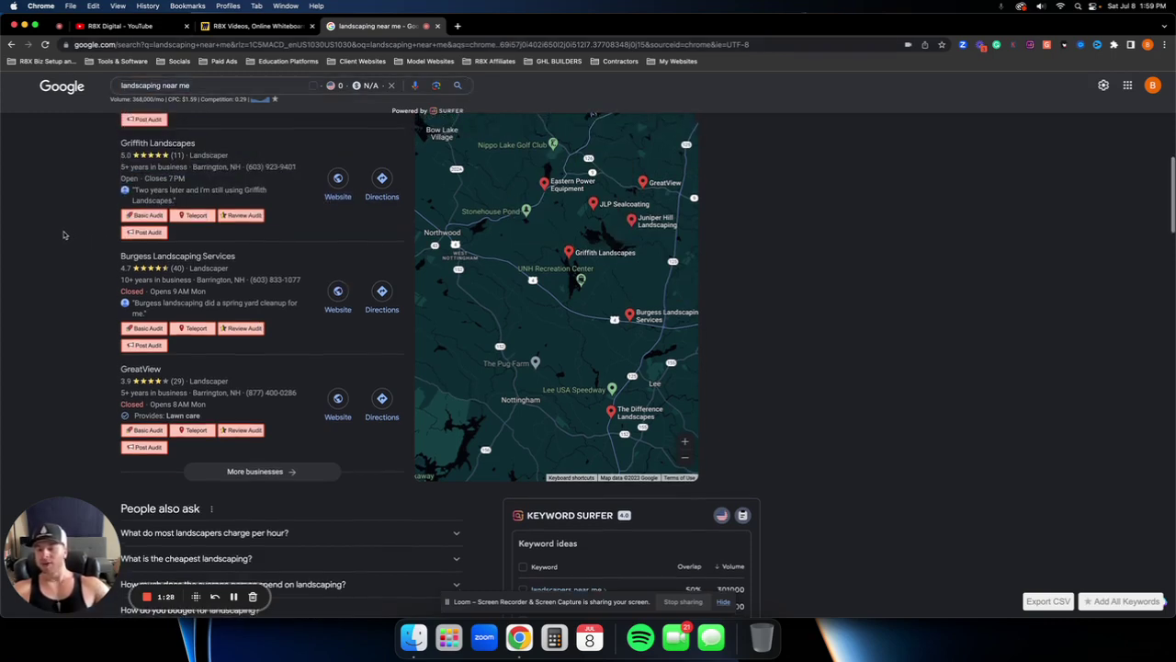
scroll(62, 237, "down", 1)
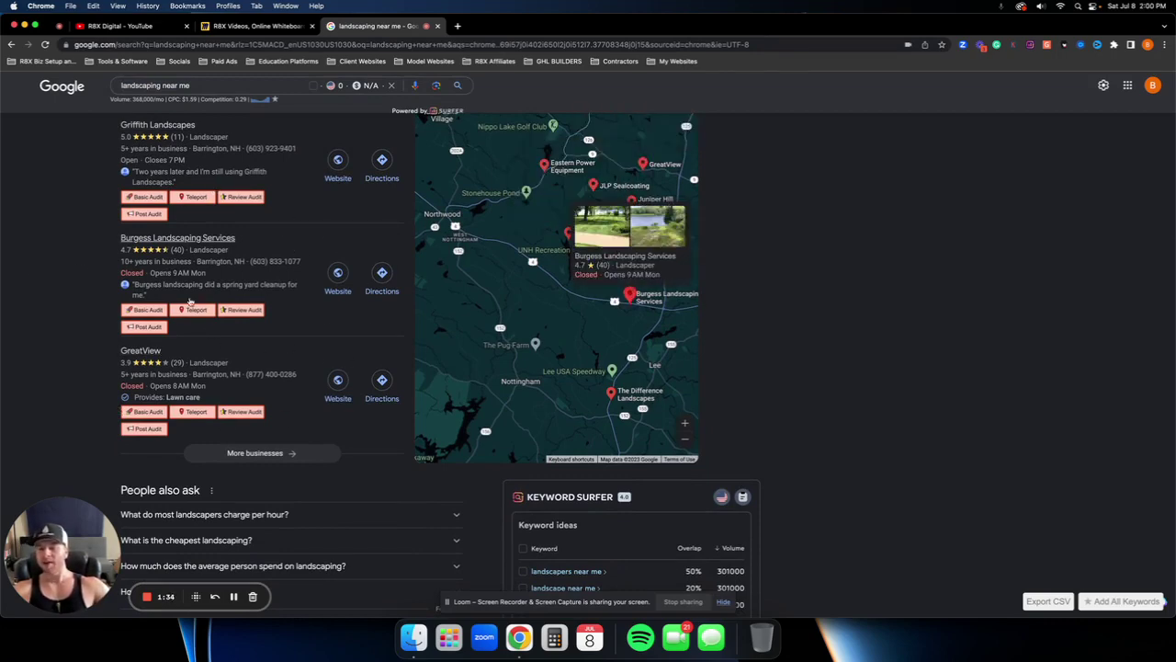
- Look through the organic and directory results below the map section, and return to the local business listings
scroll(188, 294, "down", 10)
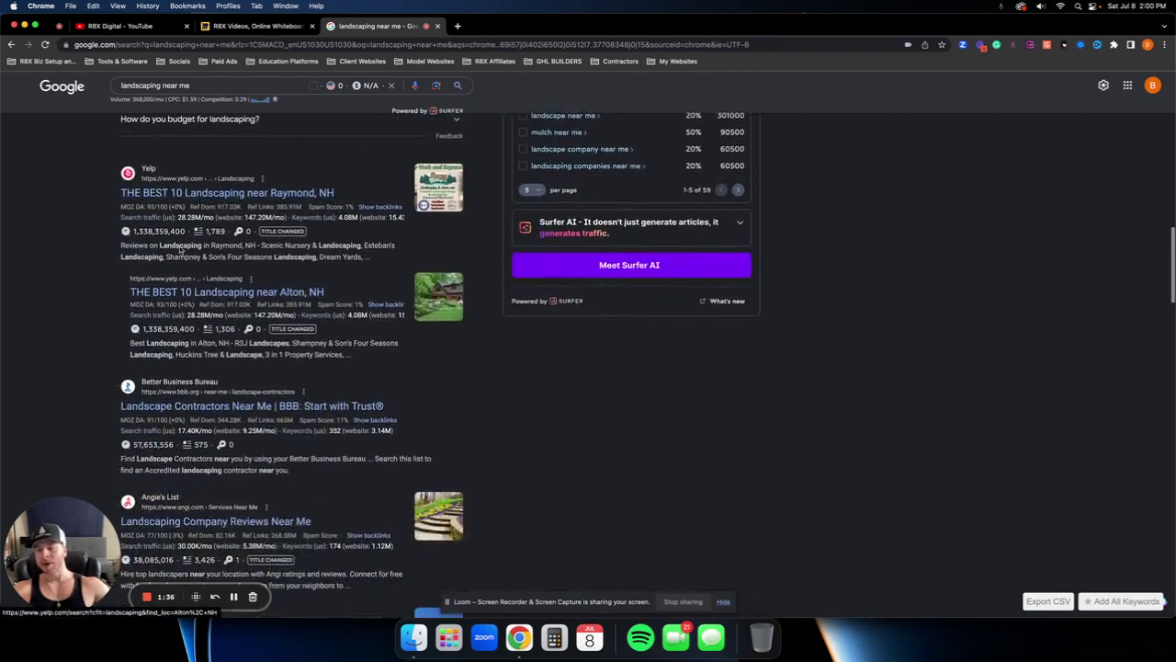
scroll(180, 250, "down", 7)
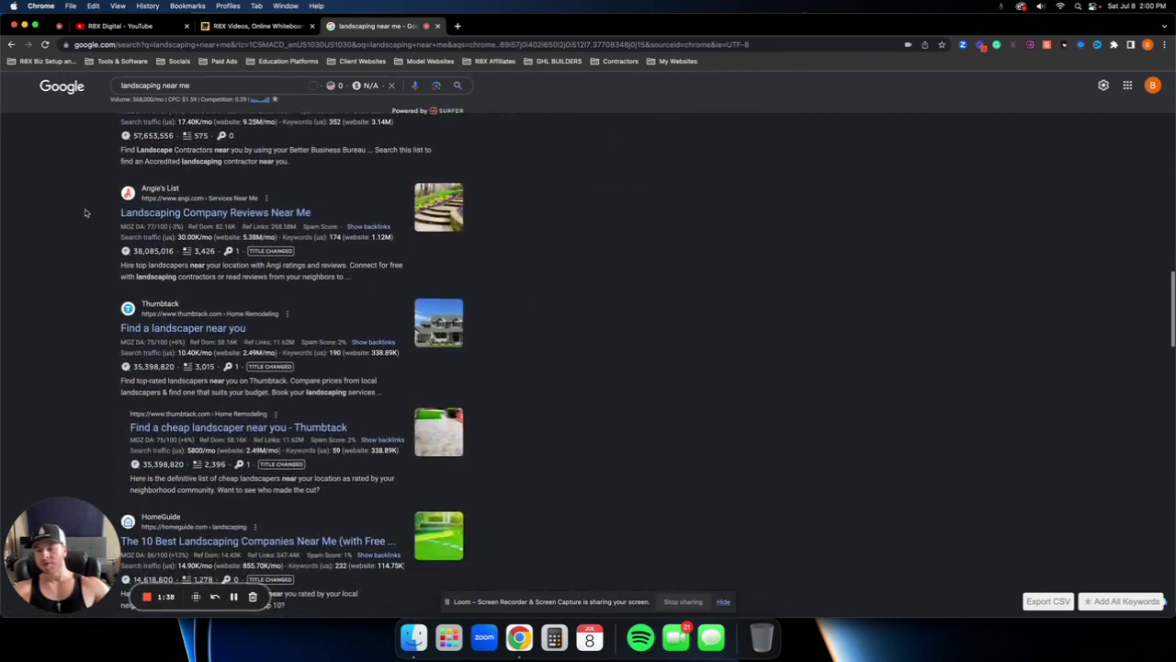
scroll(85, 212, "down", 11)
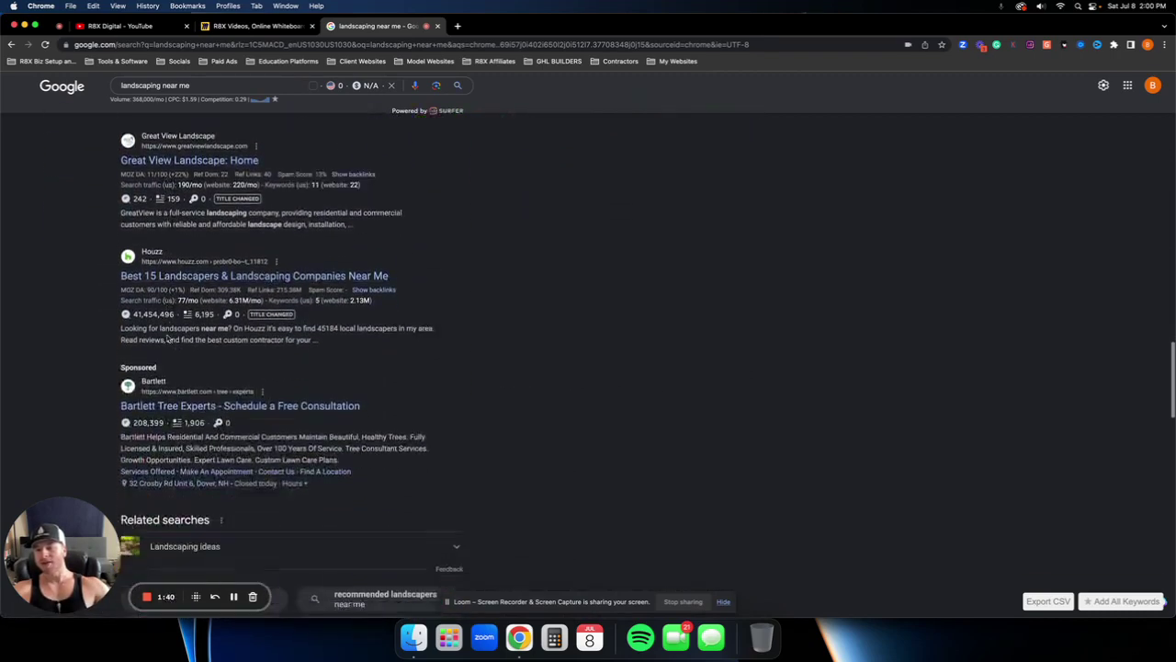
scroll(167, 339, "up", 20)
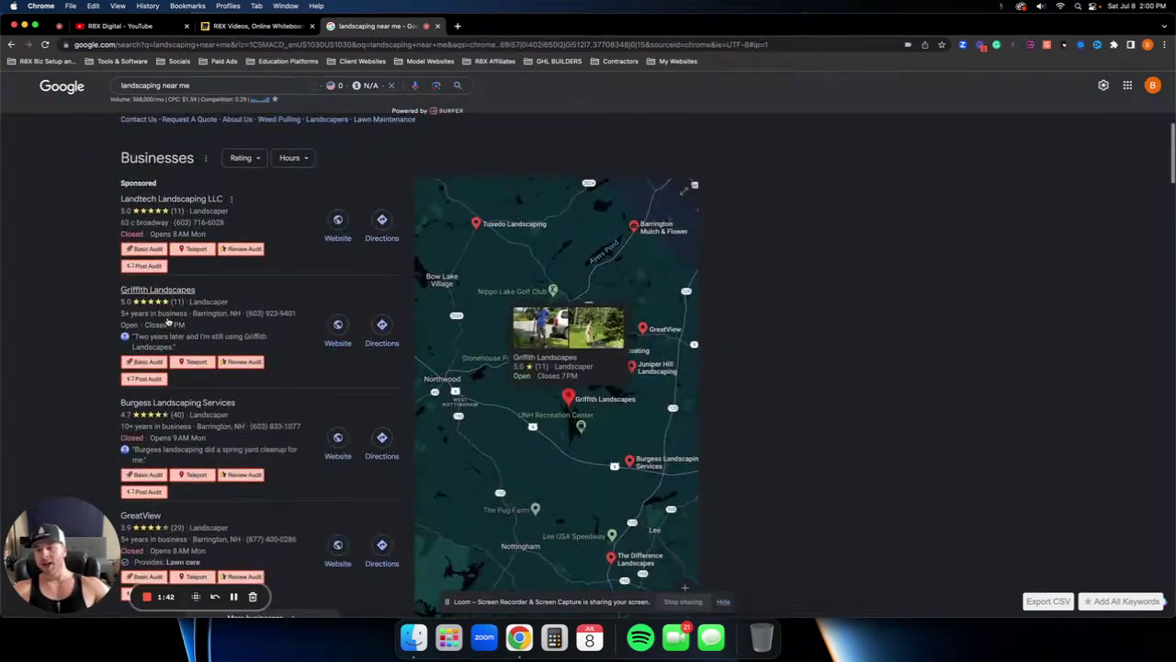
scroll(167, 320, "down", 4)
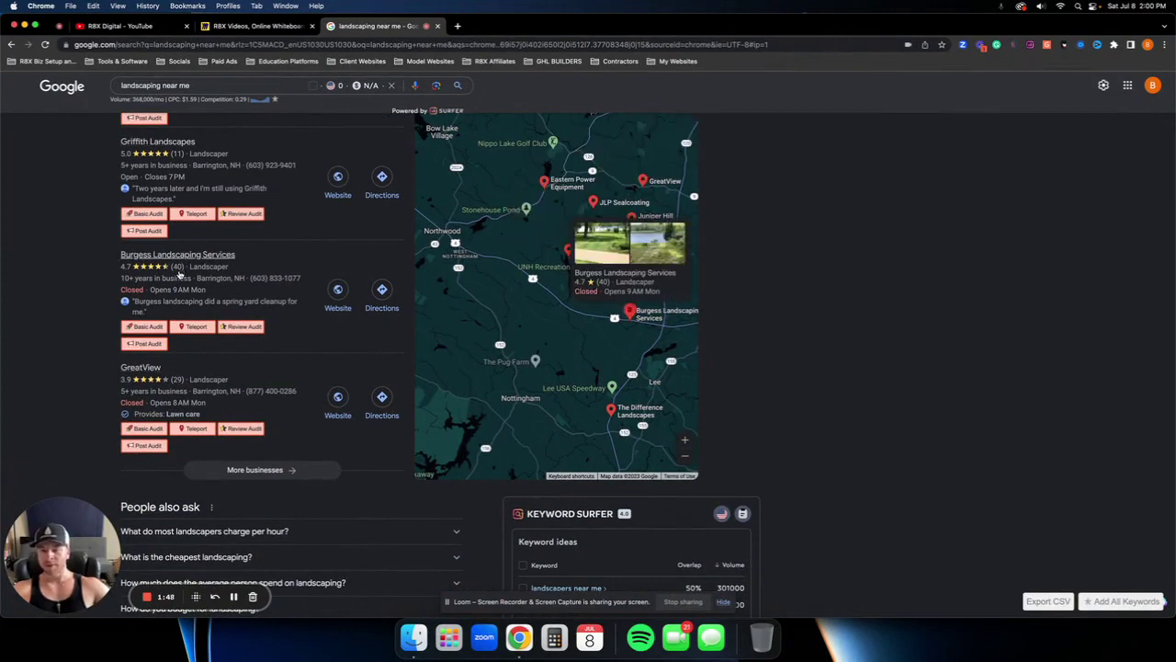
scroll(180, 273, "up", 1)
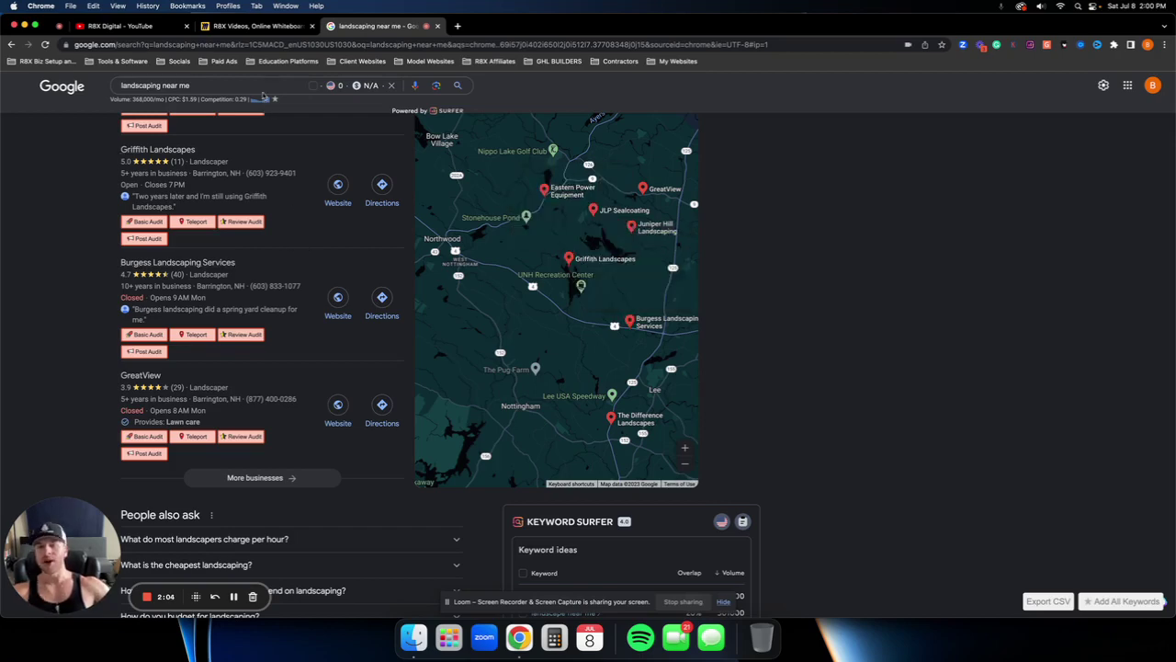
- Return to the Miro board and review the five-point Google Business Profile outline
left_click(256, 26)
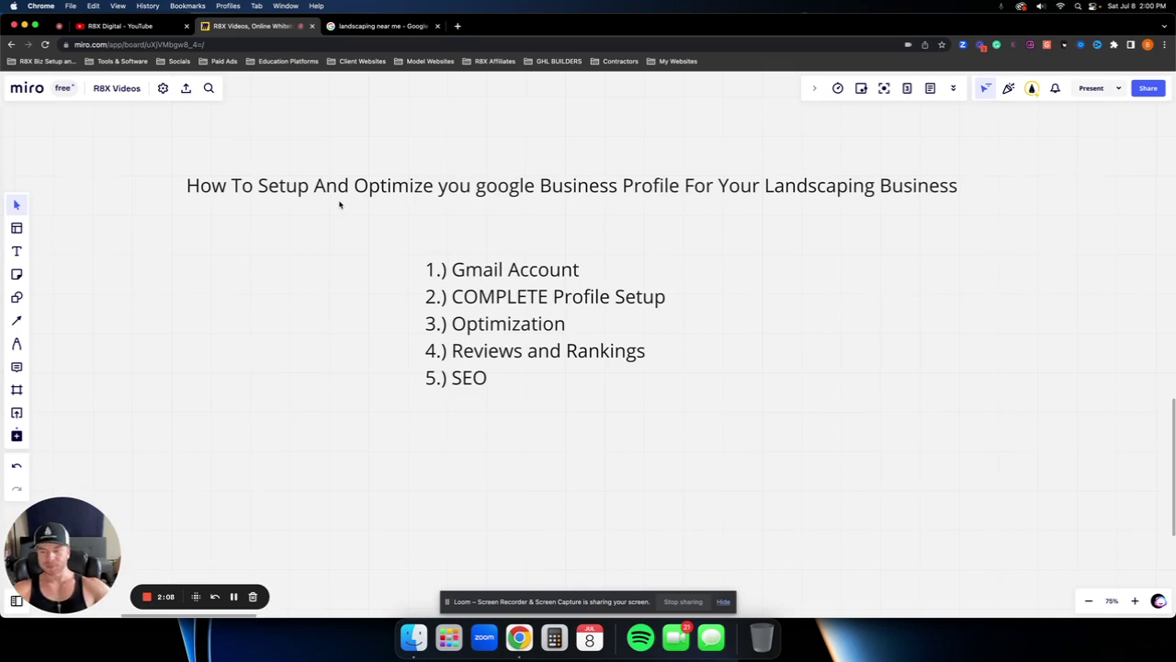
scroll(388, 226, "down", 3)
scroll(388, 217, "up", 2)
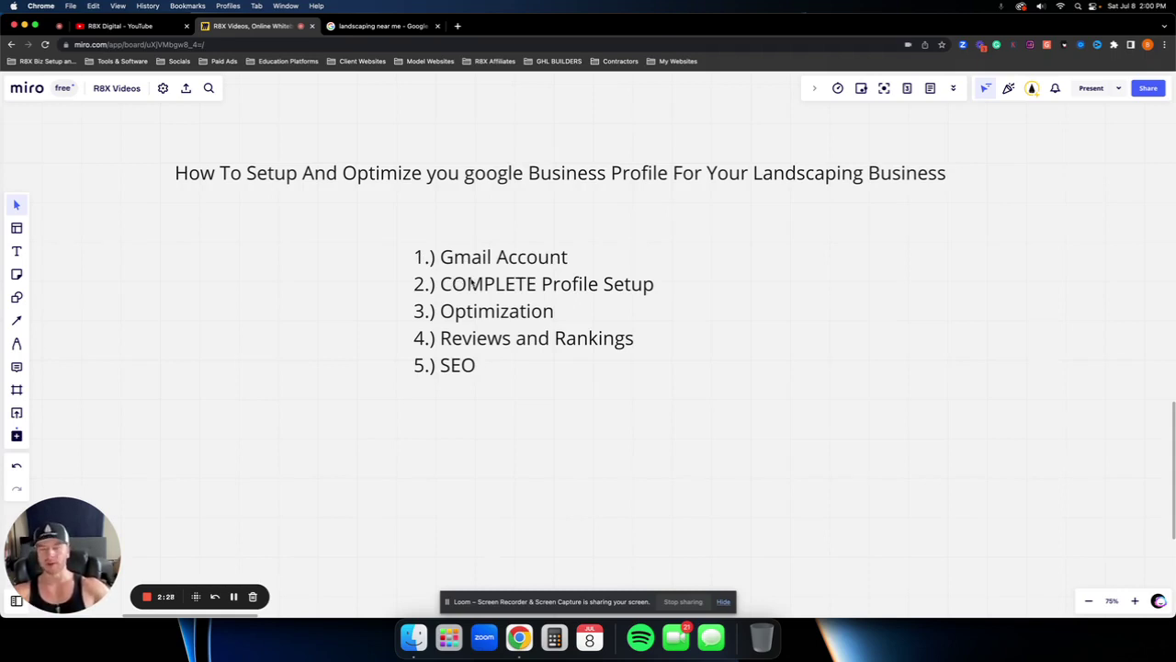
- Switch to the other Chrome window showing the Google home page and open Business Profile Manager from the Google apps
key("ctrl+Up")
left_click(462, 277)
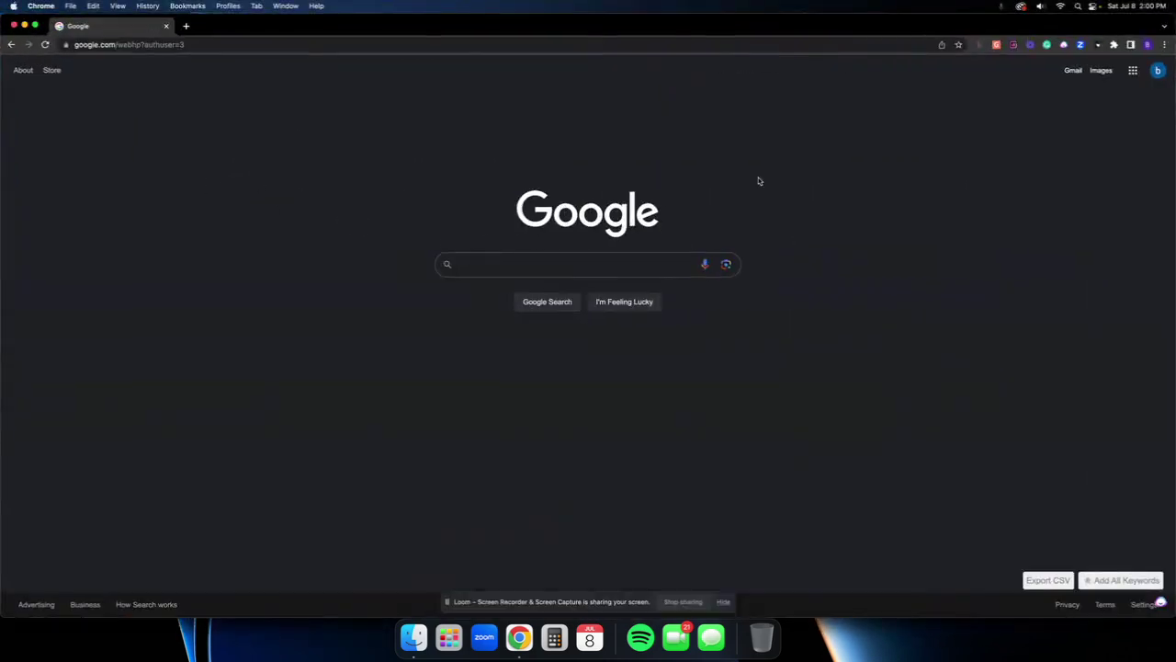
left_click(1133, 73)
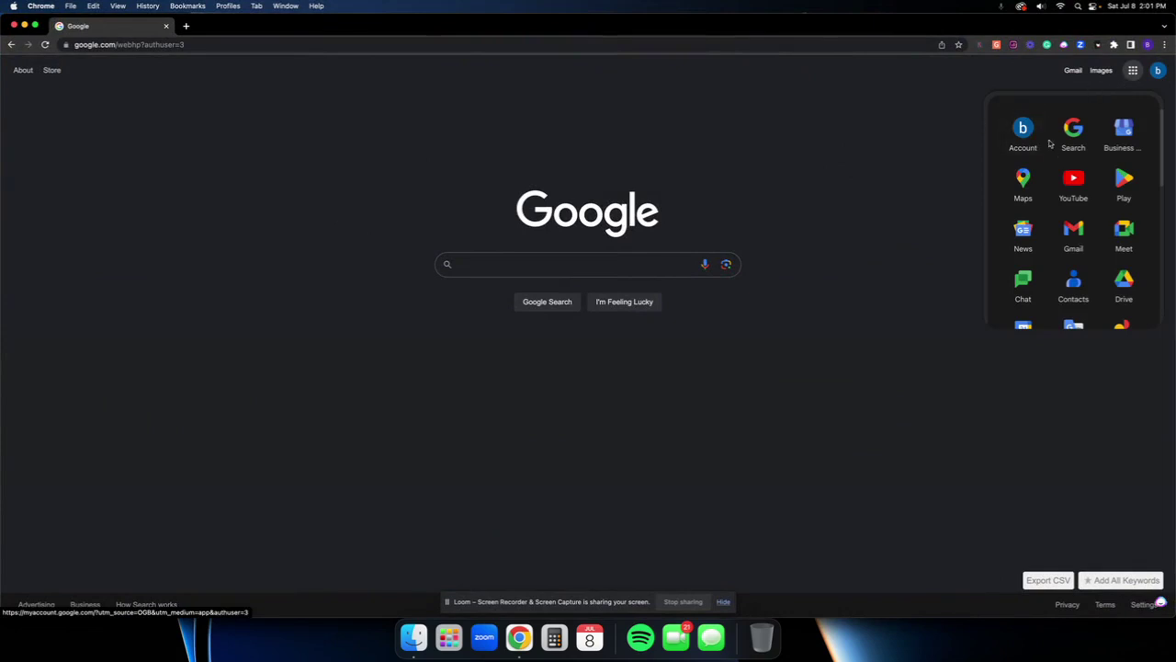
left_click(1120, 134)
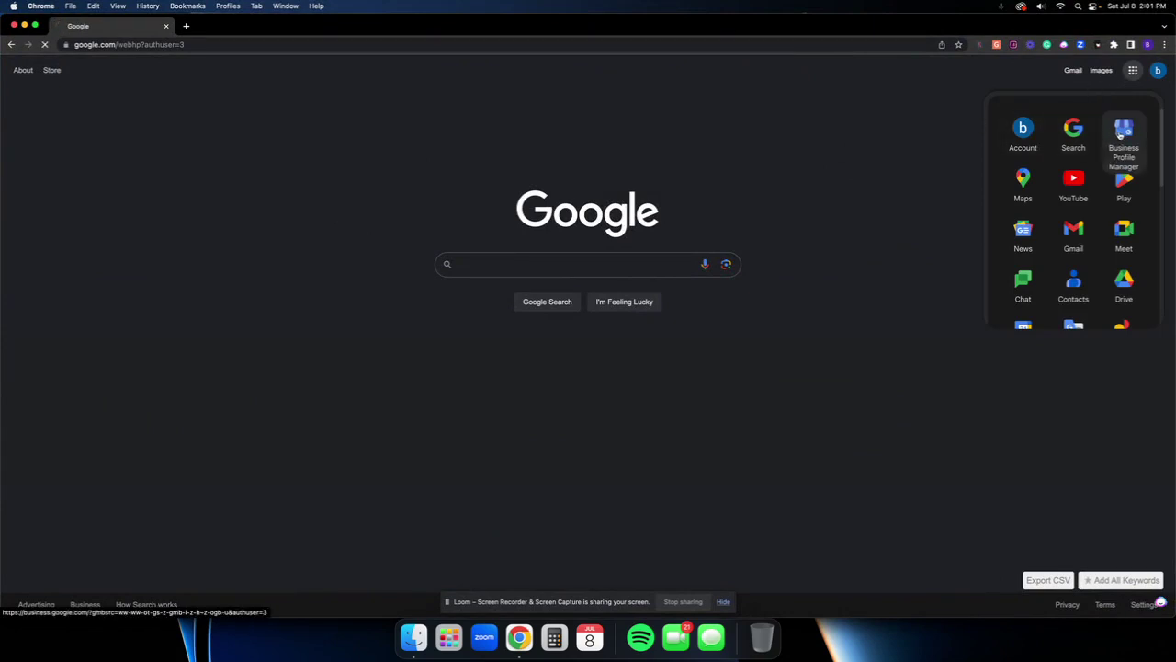
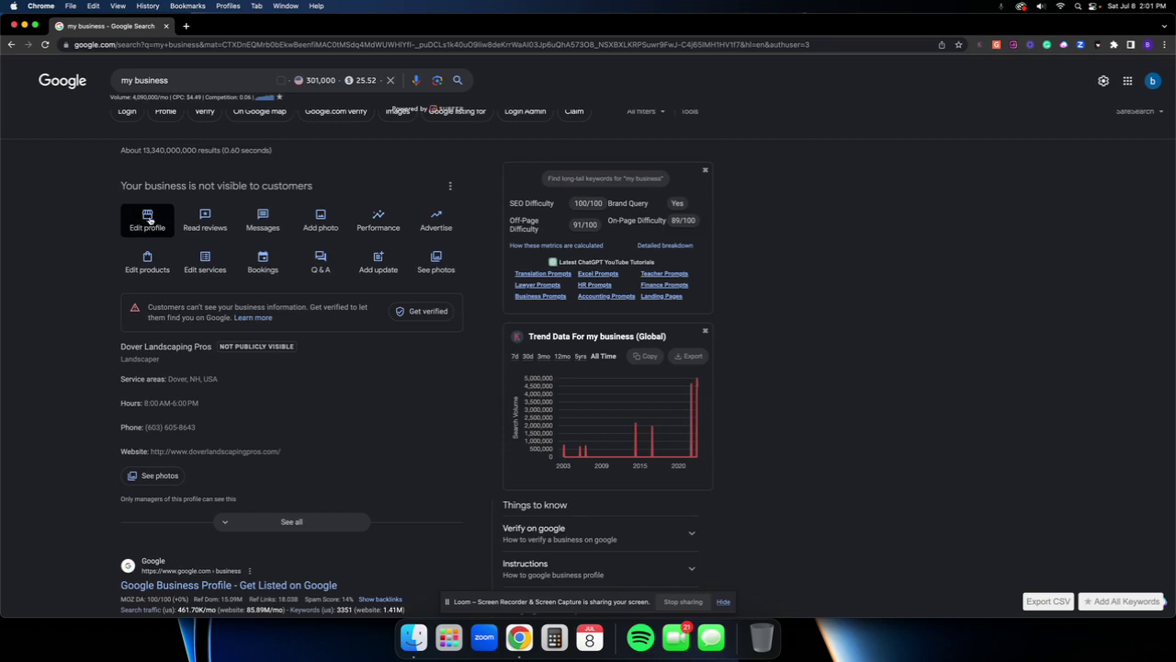
- Open the Dover Landscaping Pros business information and start editing its business category
left_click(148, 218)
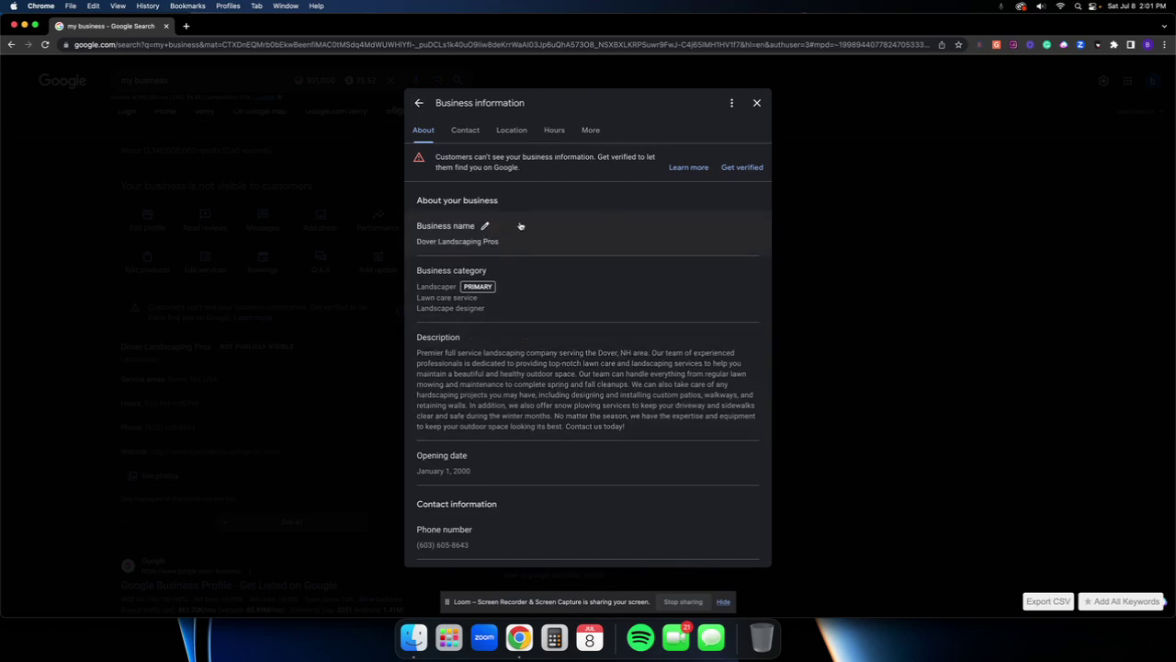
scroll(520, 226, "down", 1)
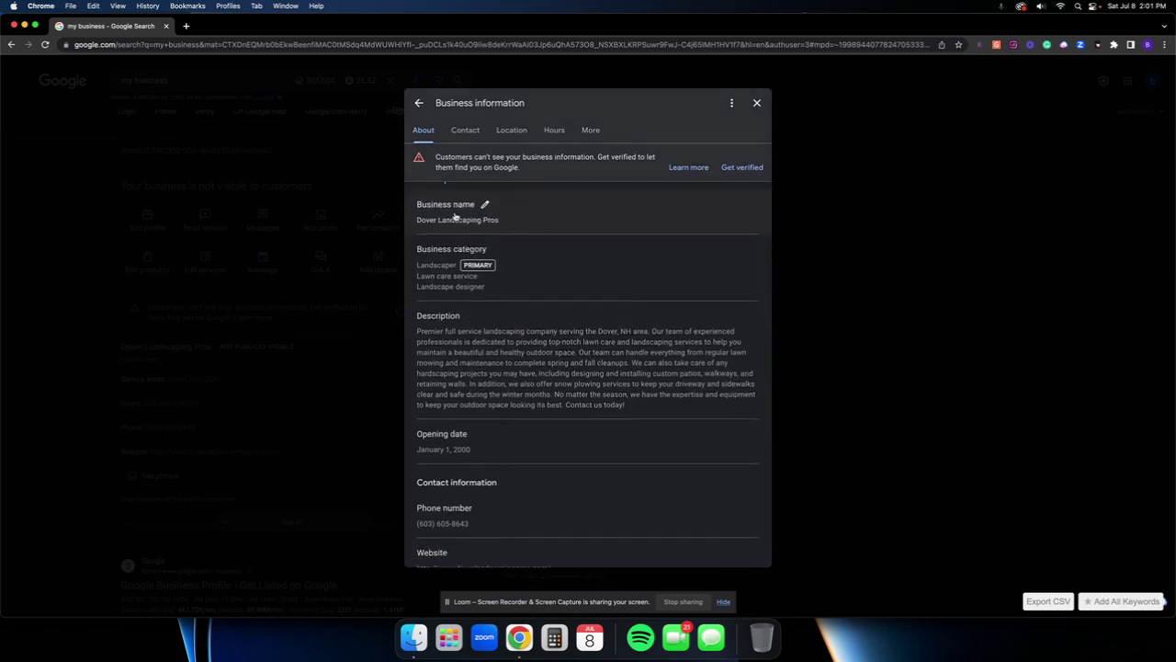
scroll(454, 216, "down", 1)
left_click(499, 227)
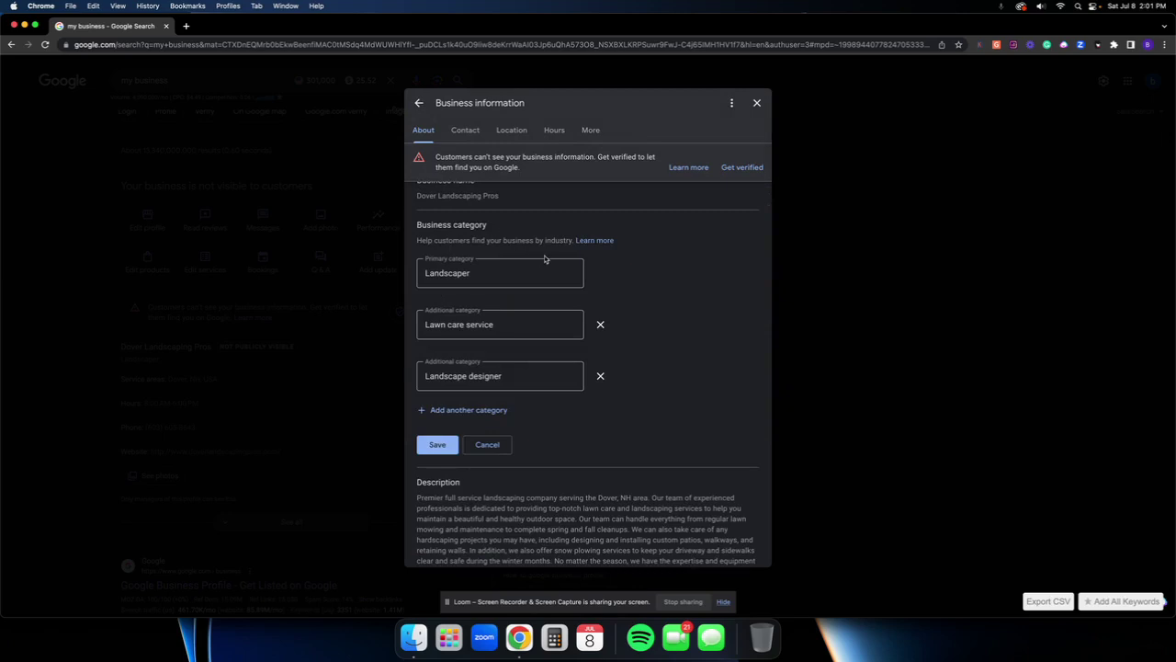
- Examine the primary category and the additional categories set for the business
scroll(542, 304, "down", 2)
scroll(546, 304, "up", 3)
scroll(519, 312, "down", 2)
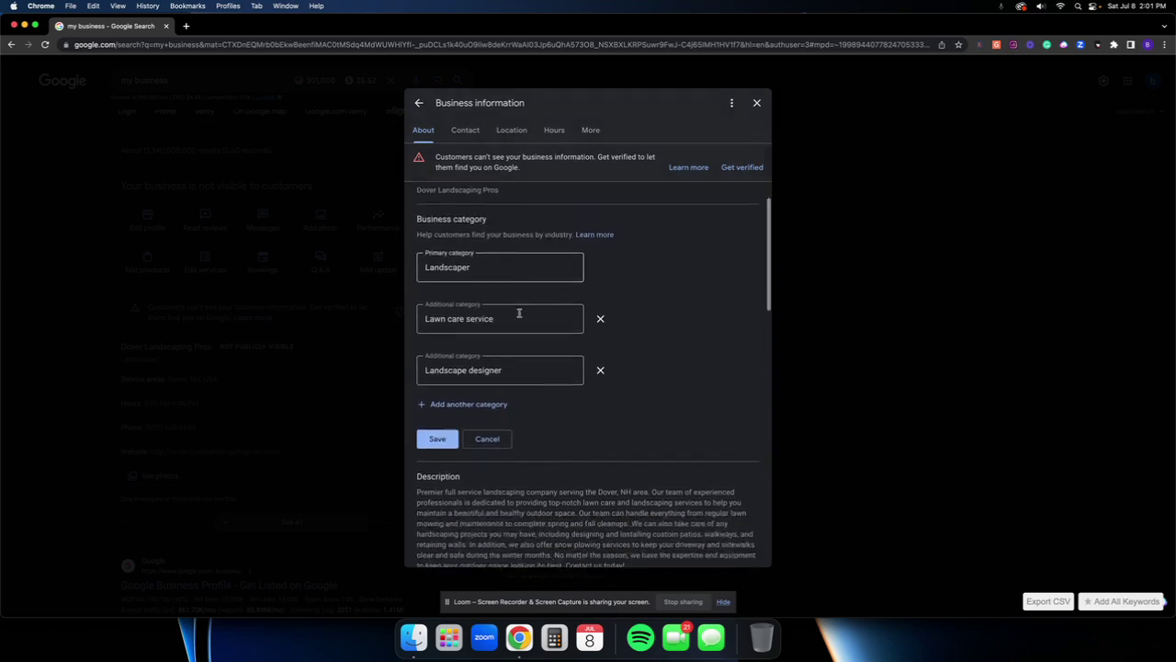
scroll(519, 313, "down", 1)
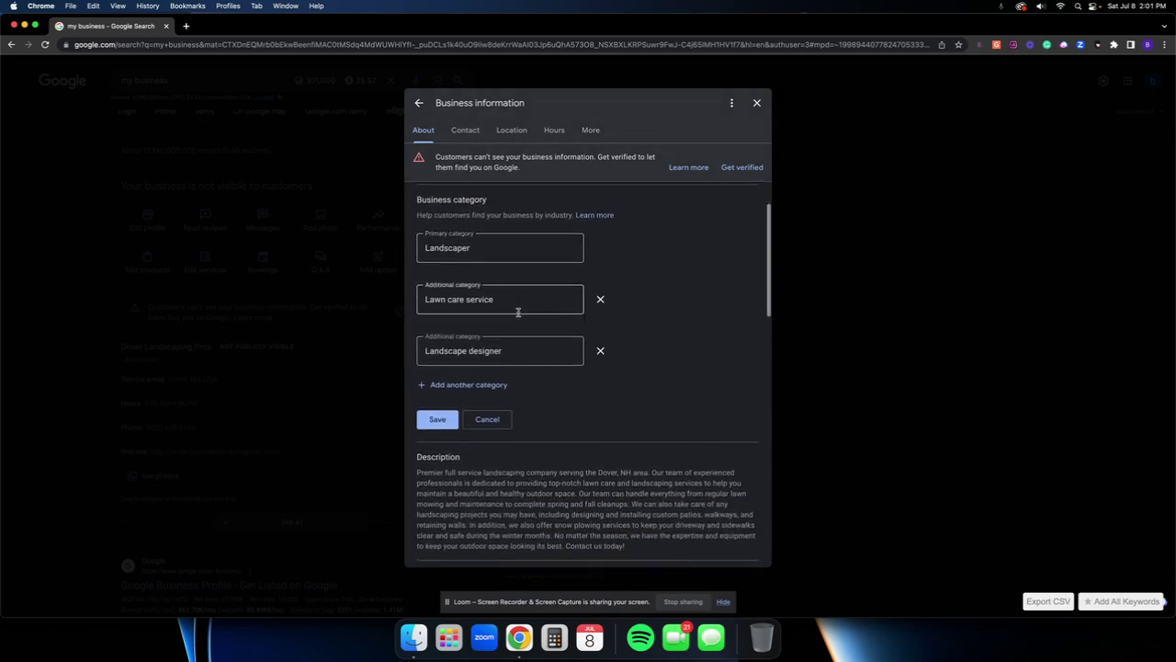
left_click(479, 251)
left_click(677, 258)
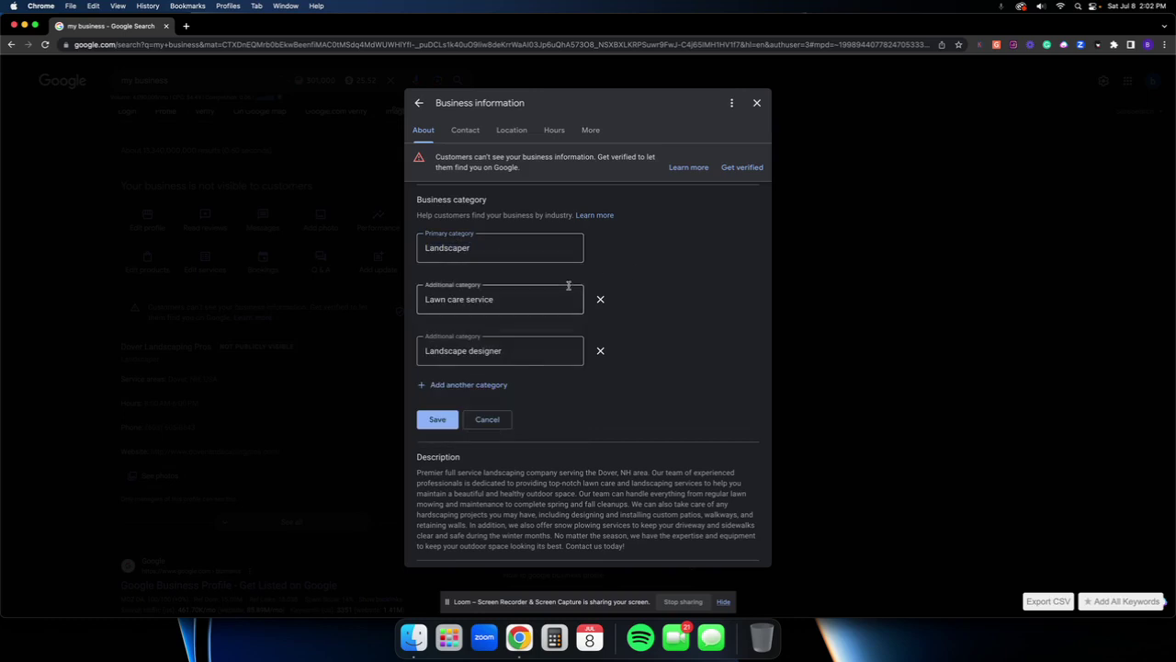
scroll(551, 292, "down", 1)
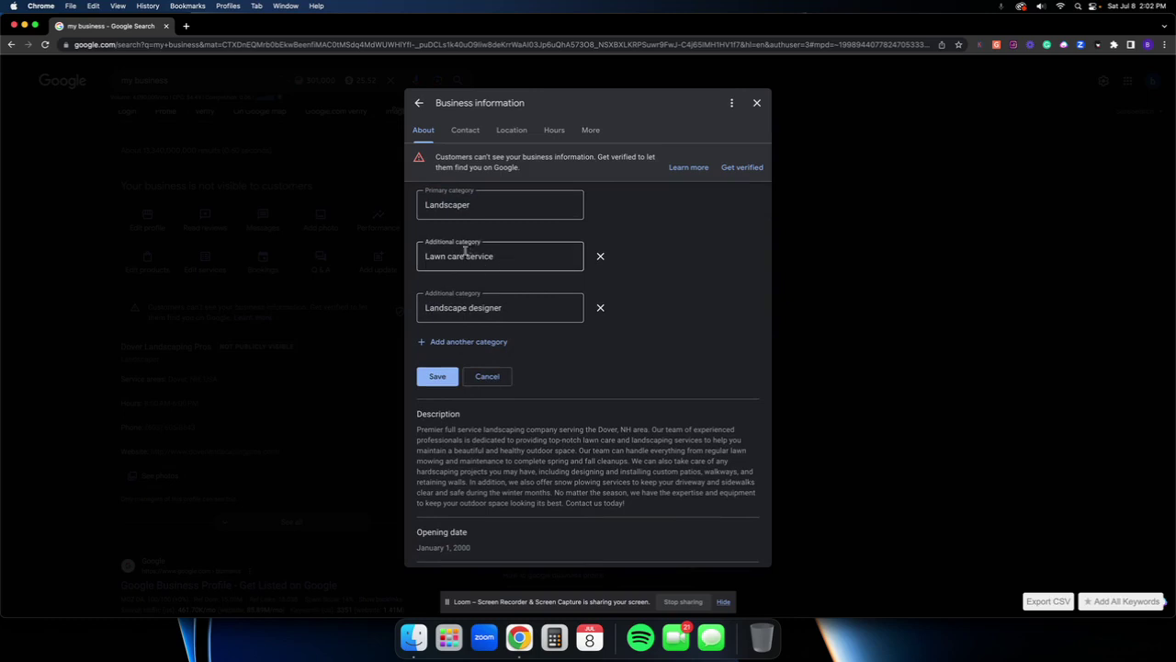
left_click(485, 342)
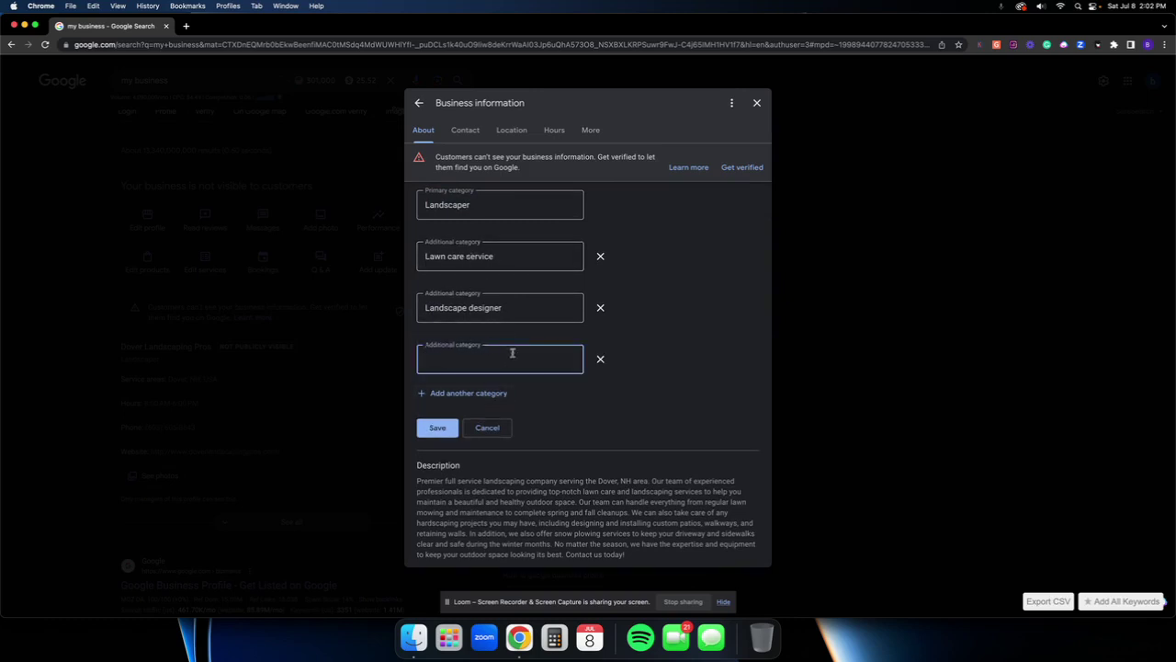
scroll(470, 364, "down", 1)
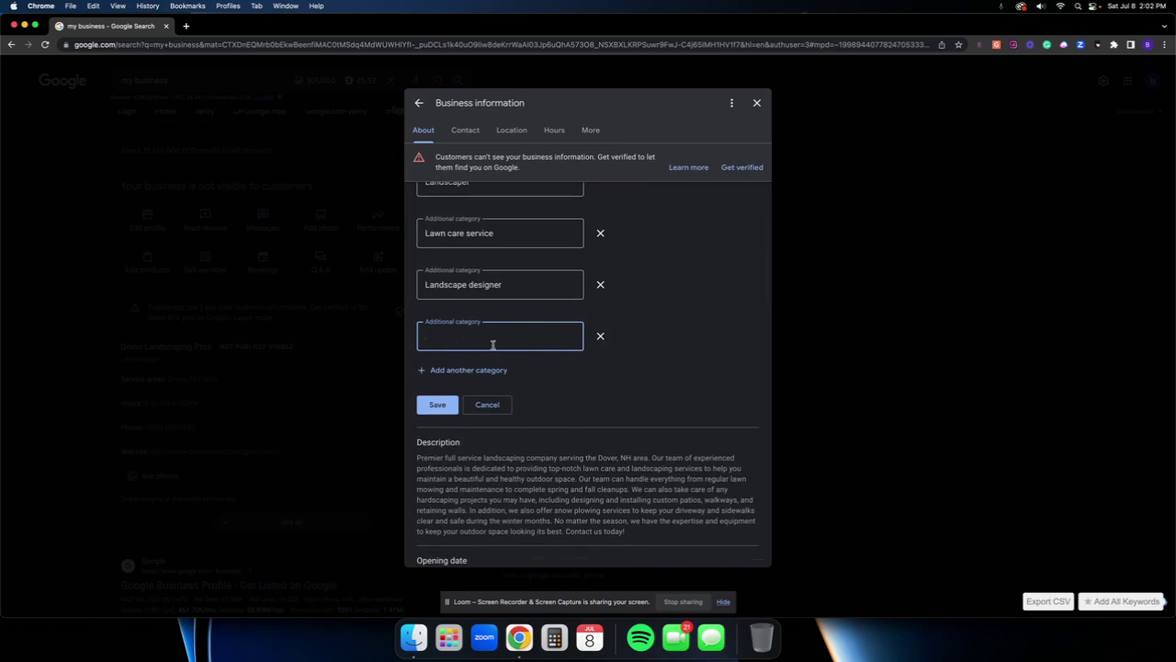
left_click(601, 336)
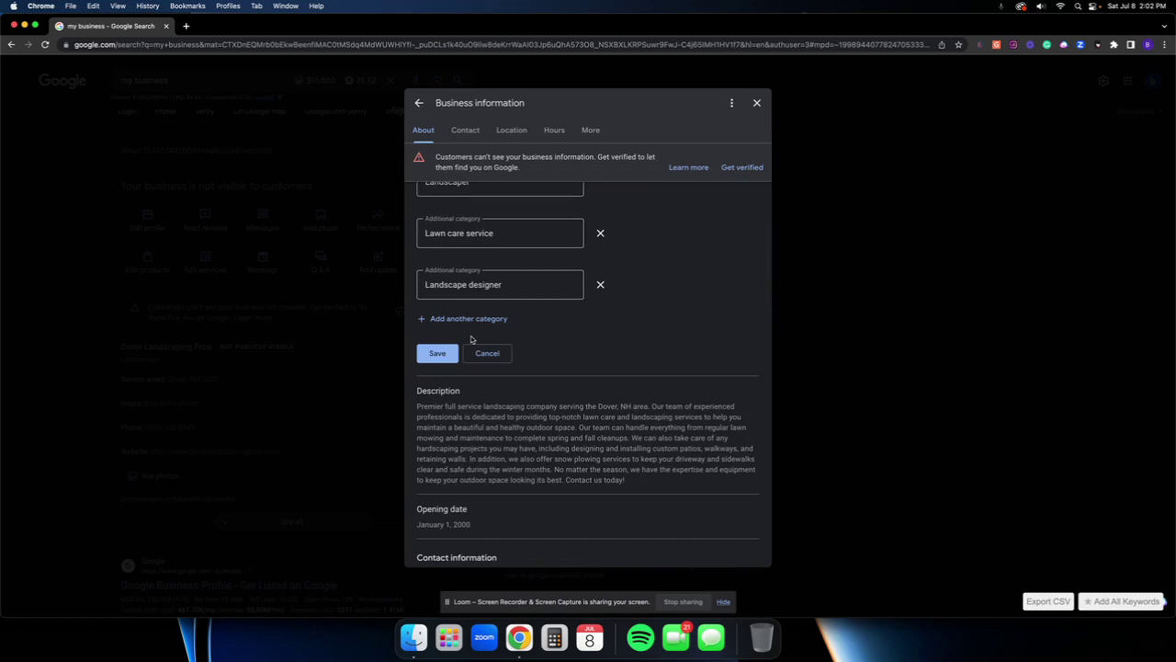
scroll(471, 340, "up", 3)
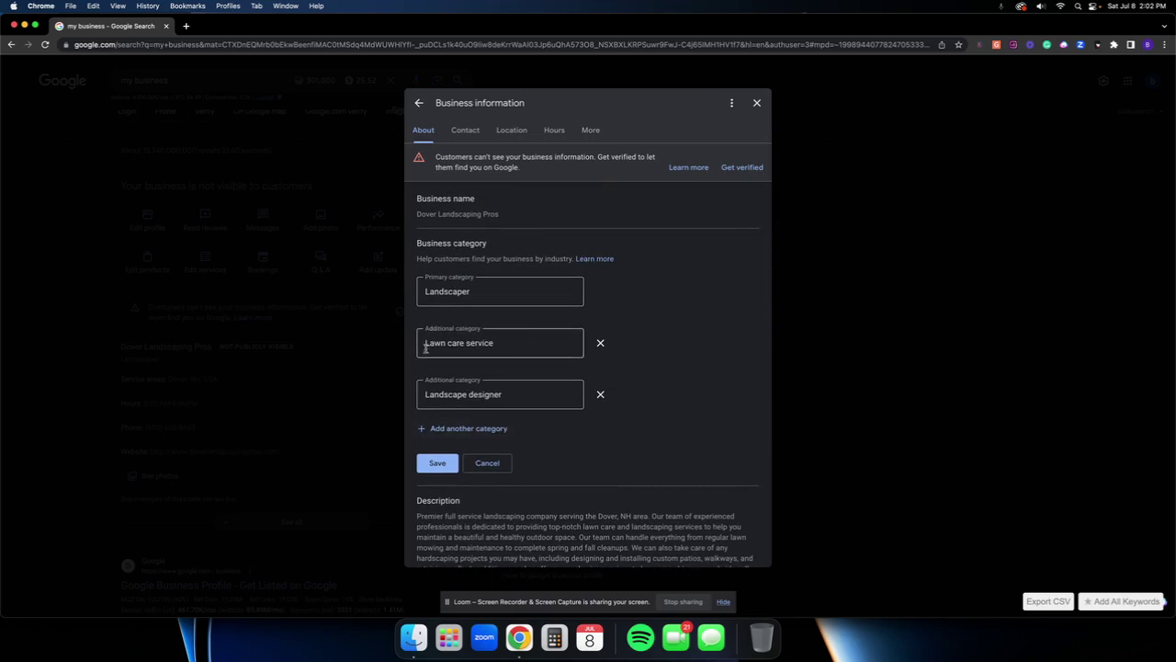
scroll(476, 376, "down", 2)
scroll(476, 377, "up", 1)
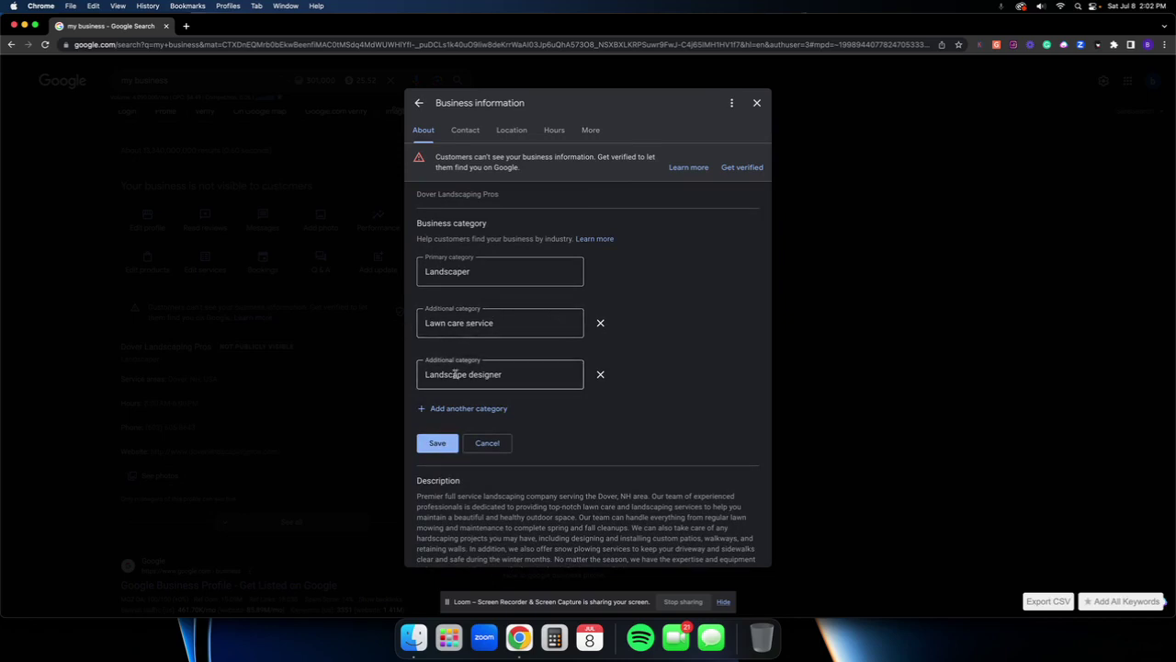
- Review the business description in the Dover Landscaping Pros business information, below the category settings
scroll(511, 375, "down", 1)
scroll(537, 352, "down", 1)
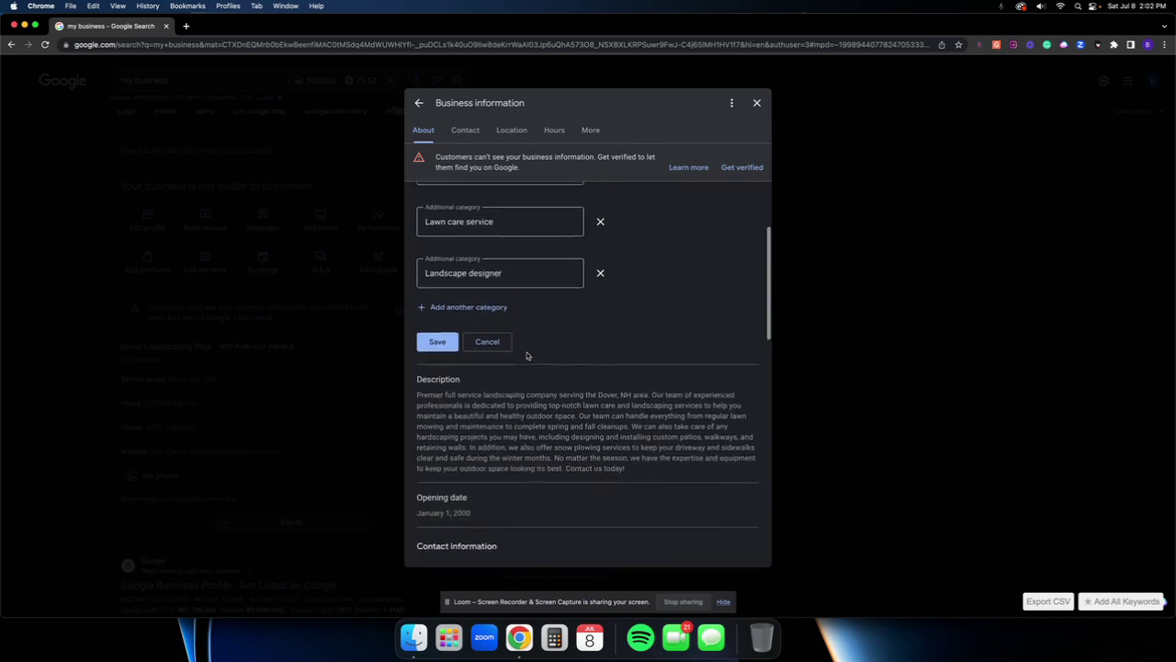
scroll(542, 344, "down", 2)
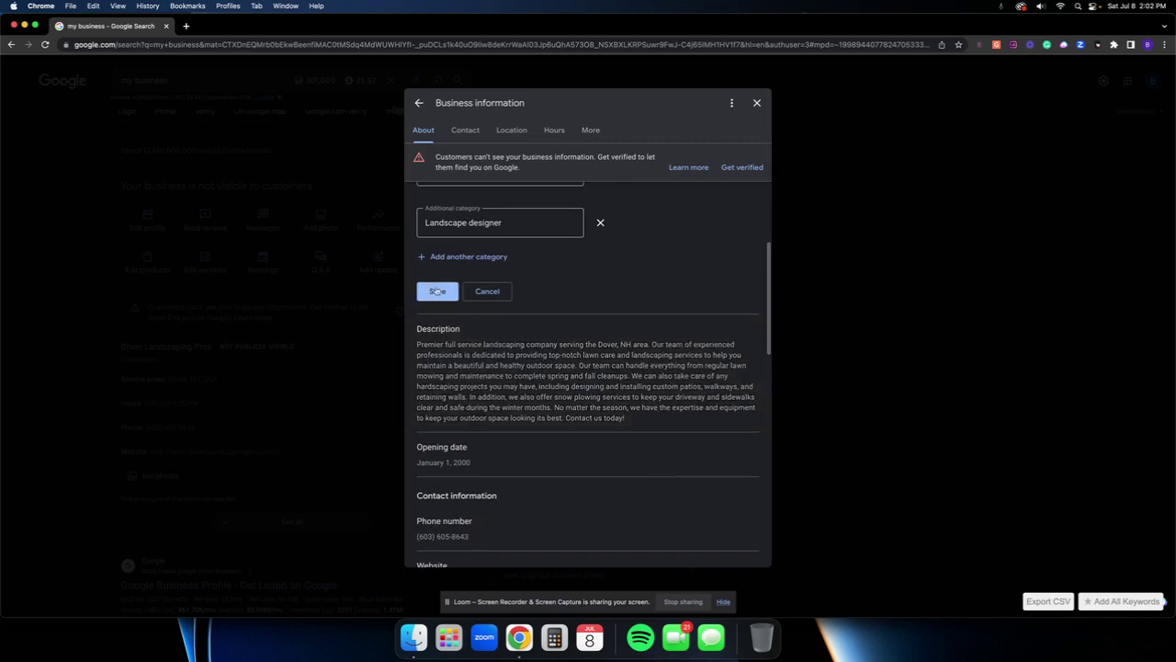
scroll(510, 344, "down", 1)
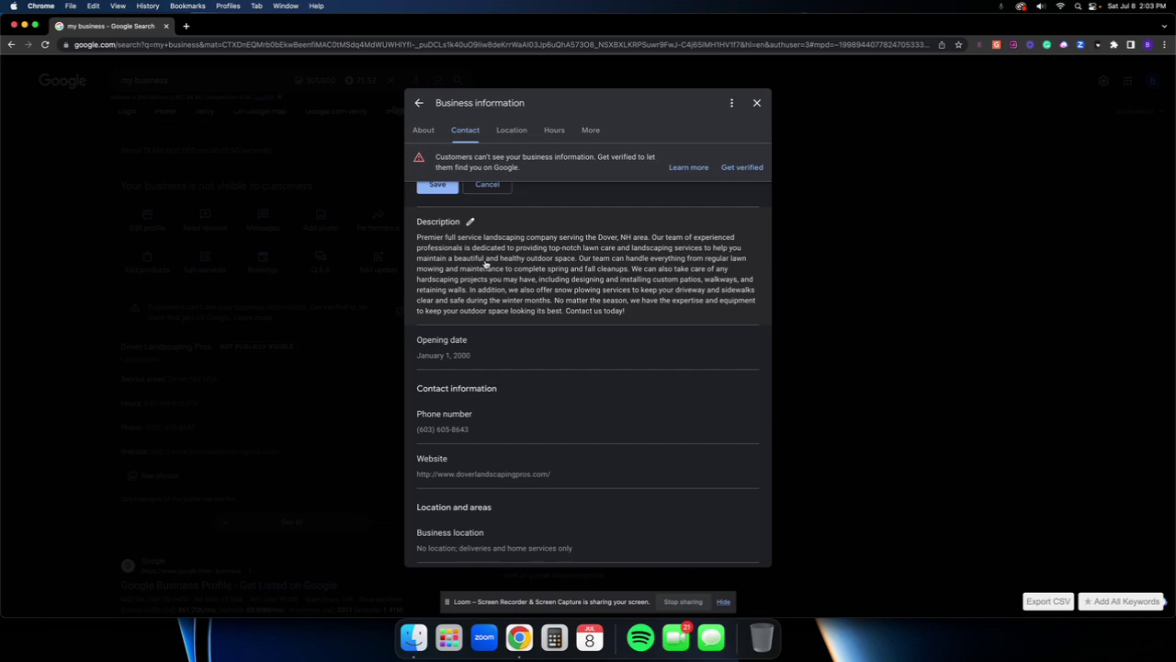
left_click(186, 26)
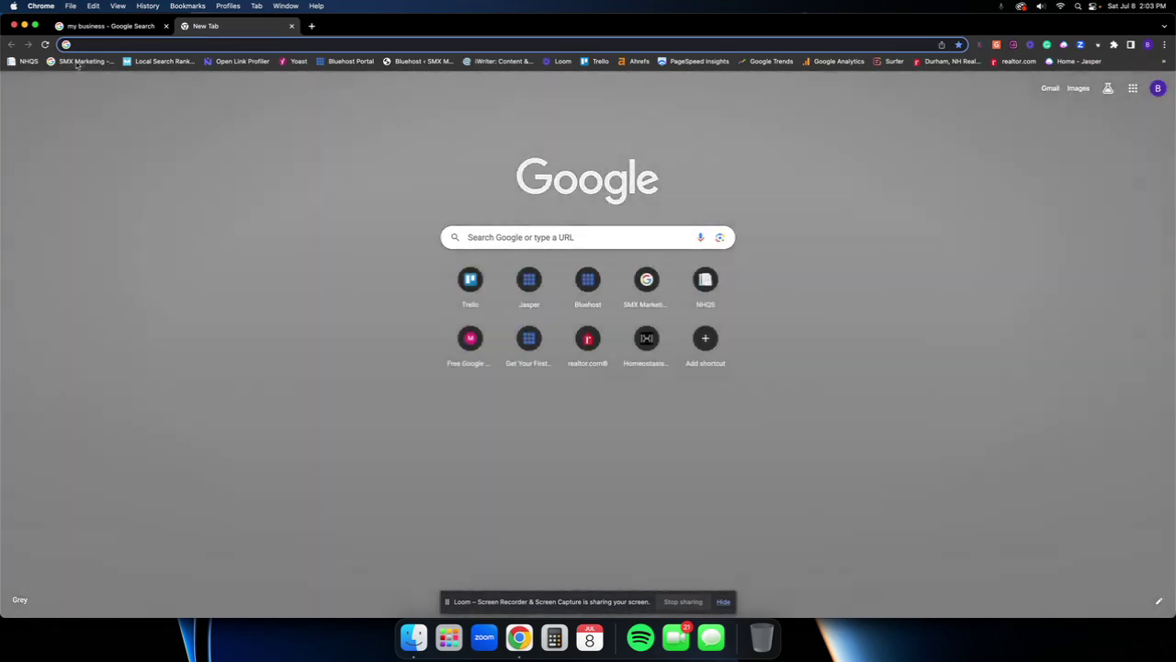
left_click(291, 25)
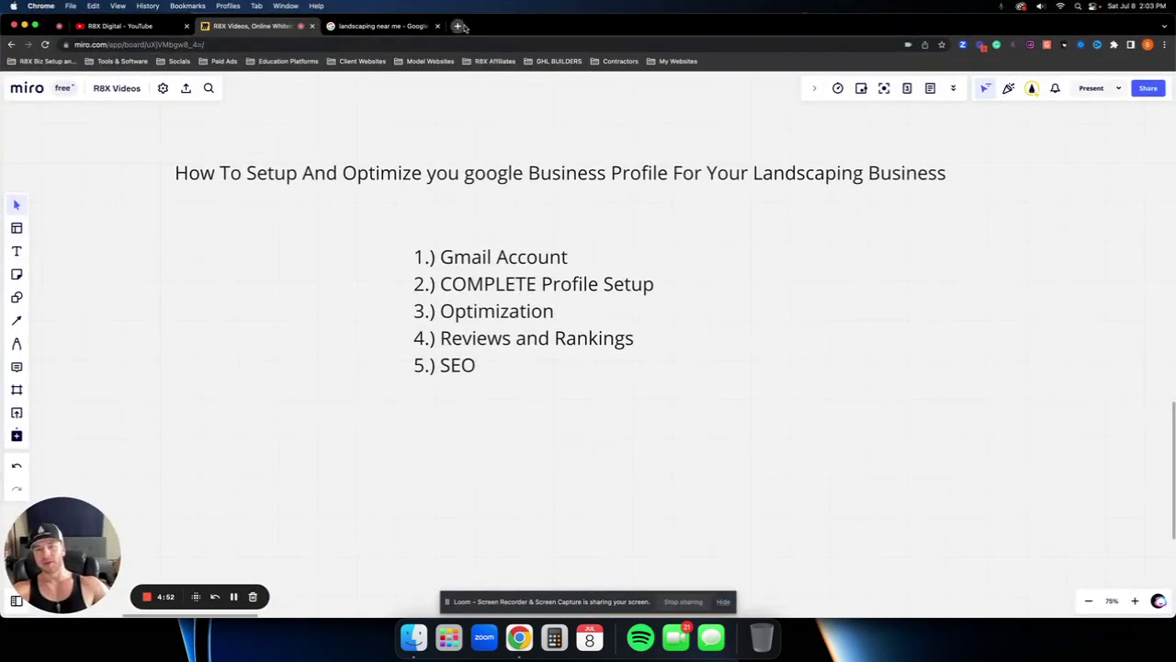
left_click(458, 25)
left_click(119, 60)
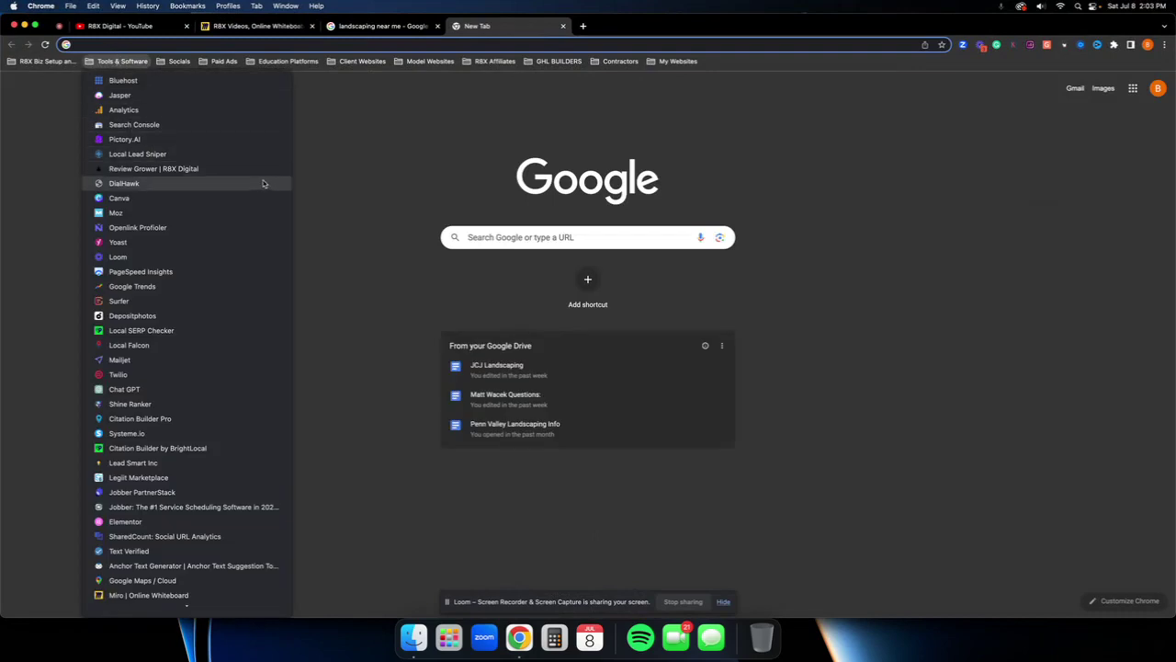
scroll(239, 202, "down", 2)
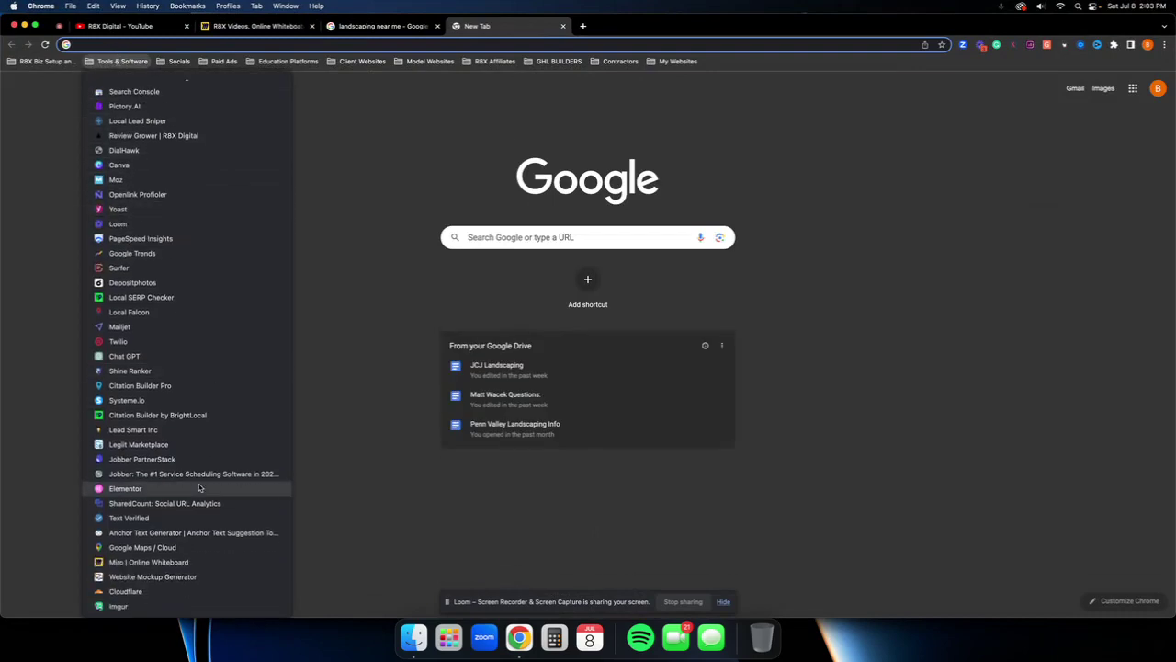
left_click(564, 25)
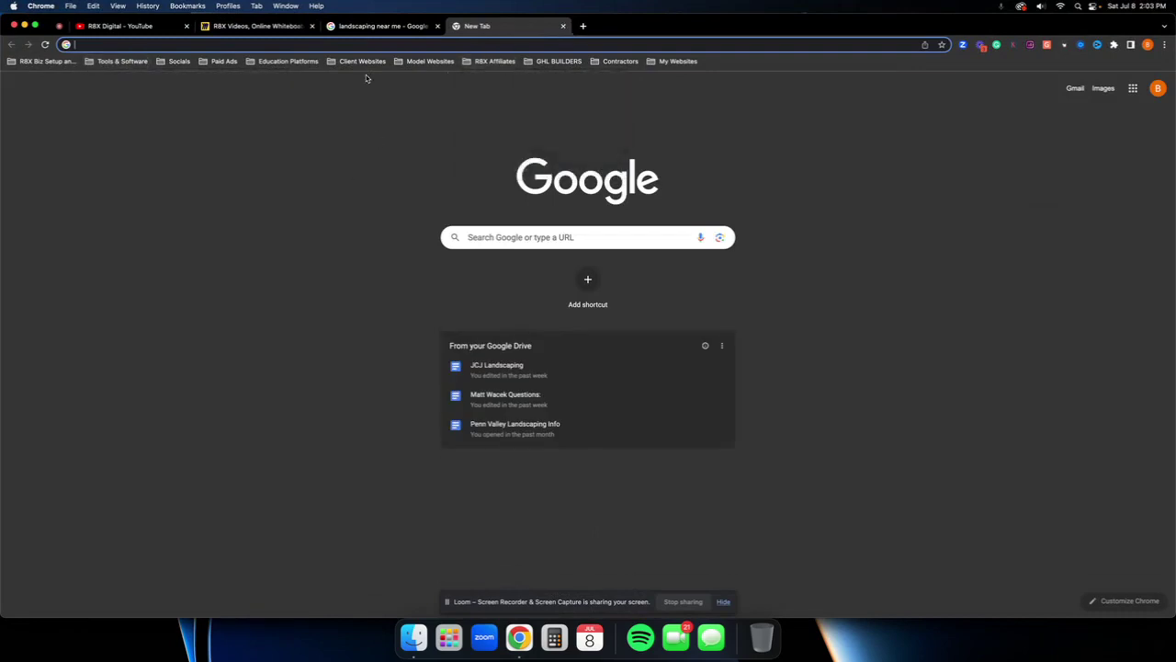
left_click(564, 25)
key("ctrl+Up")
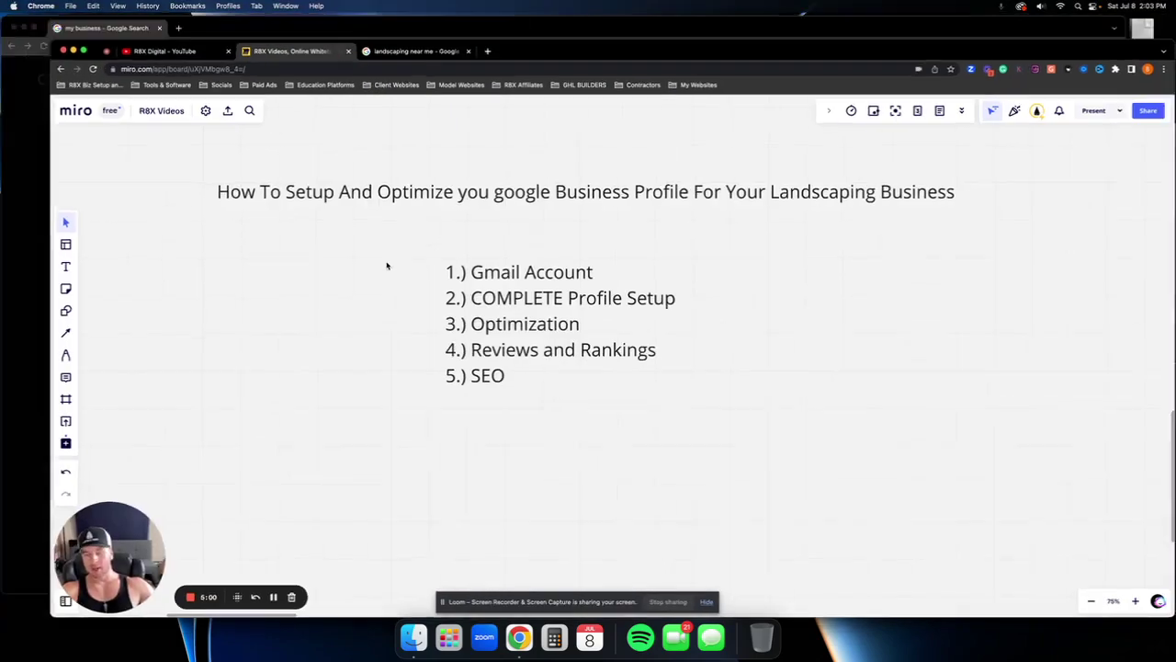
left_click(446, 332)
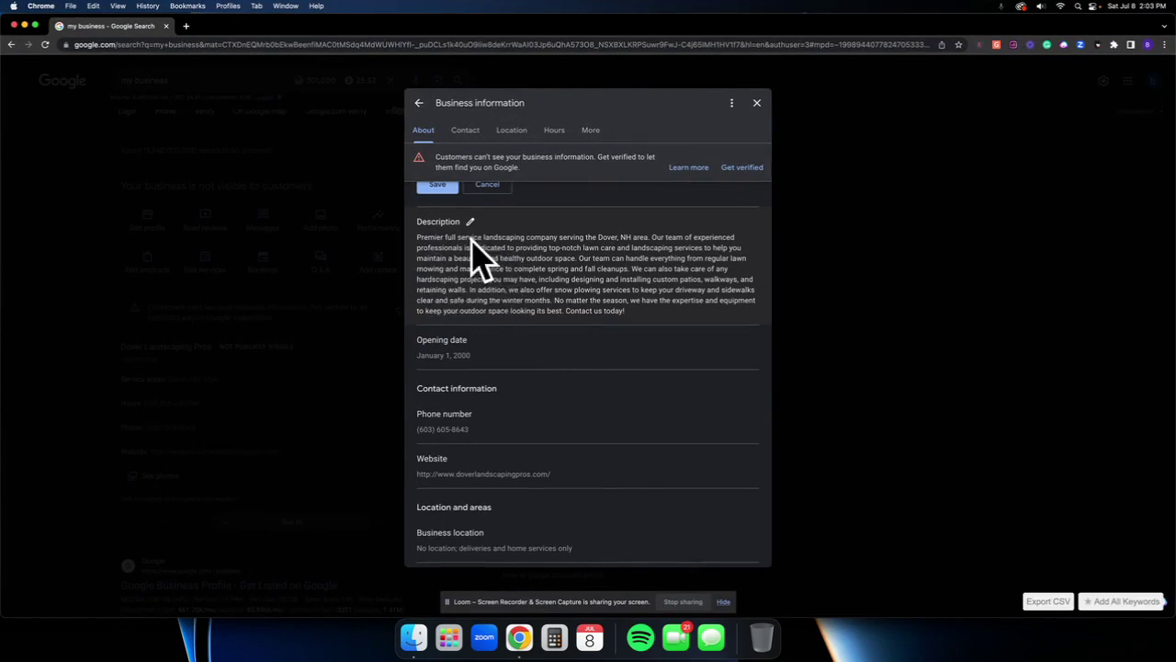
- Read through the business description and the opening date of Dover Landscaping Pros
scroll(524, 283, "down", 1)
scroll(525, 284, "down", 2)
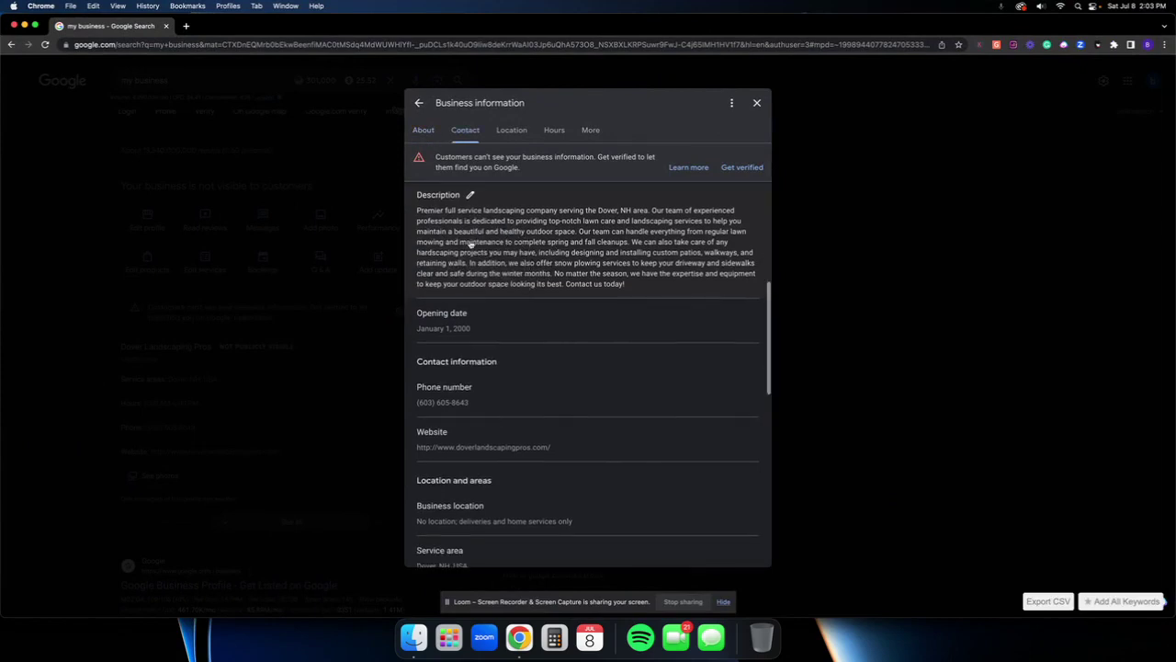
scroll(530, 263, "down", 3)
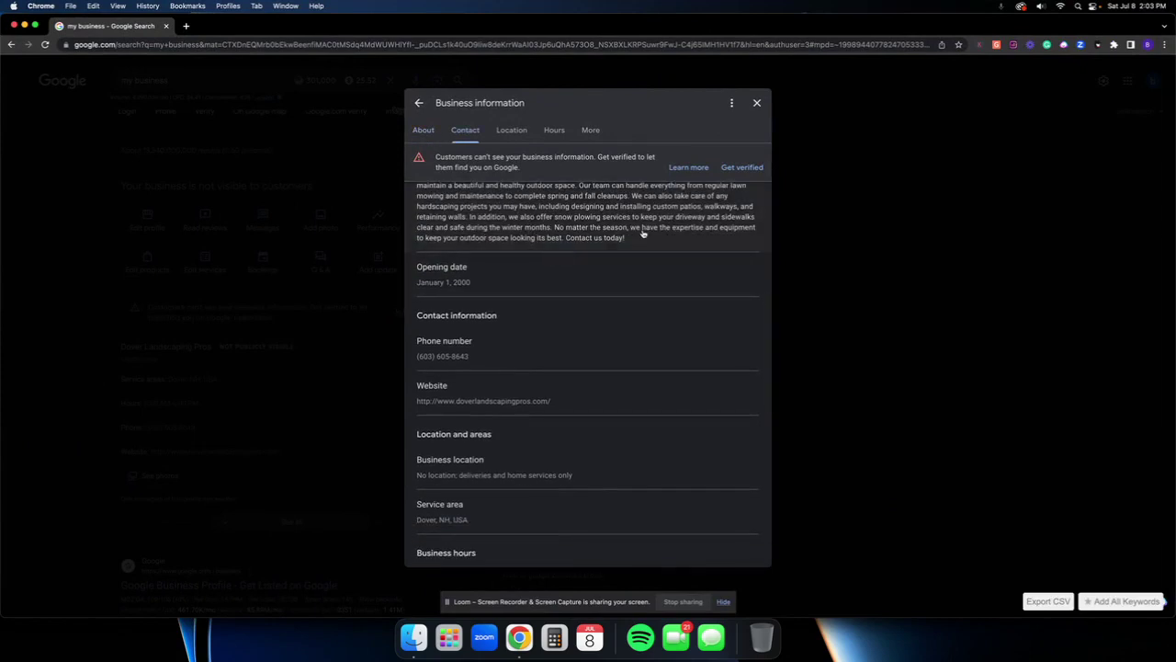
scroll(525, 236, "down", 2)
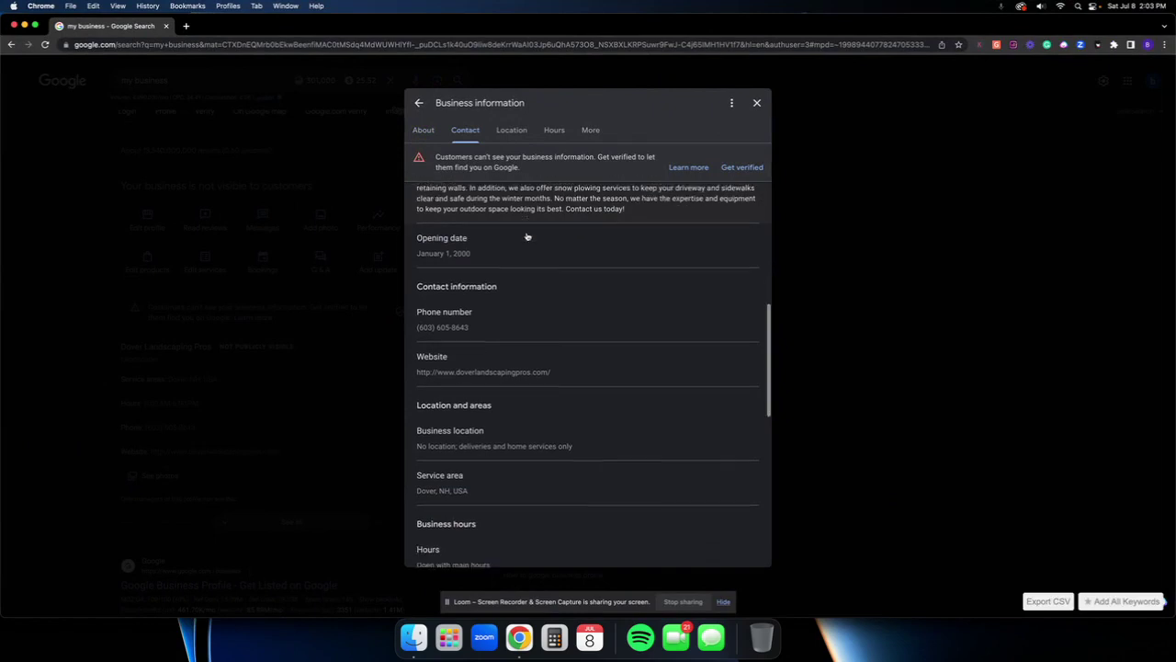
scroll(506, 226, "up", 2)
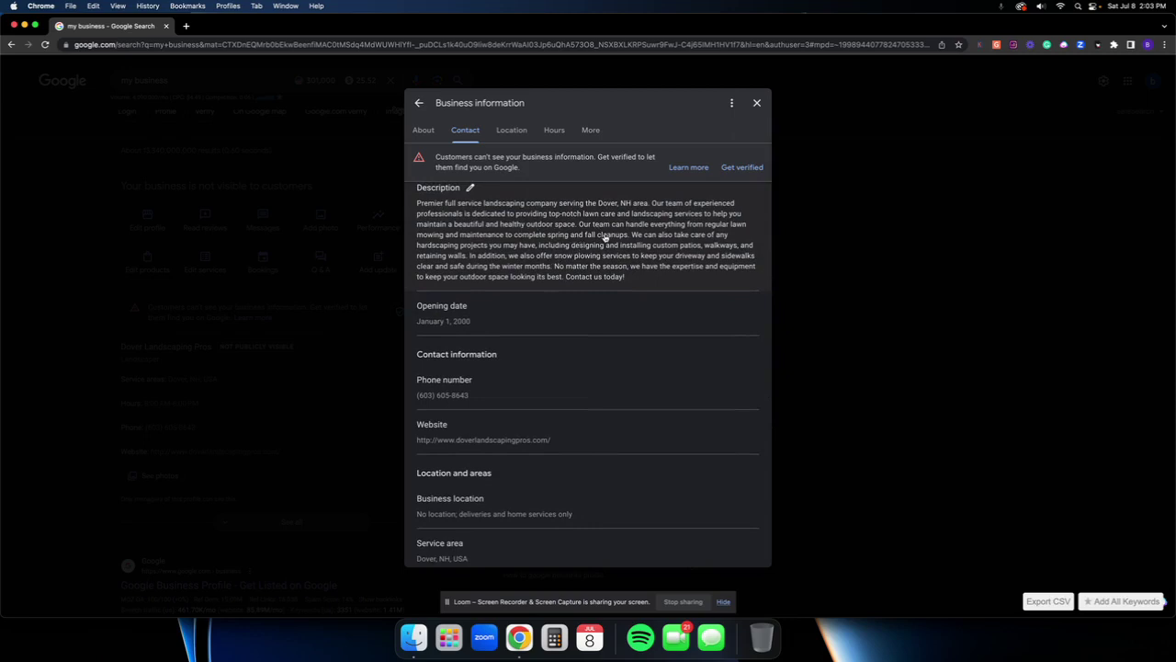
scroll(442, 273, "down", 2)
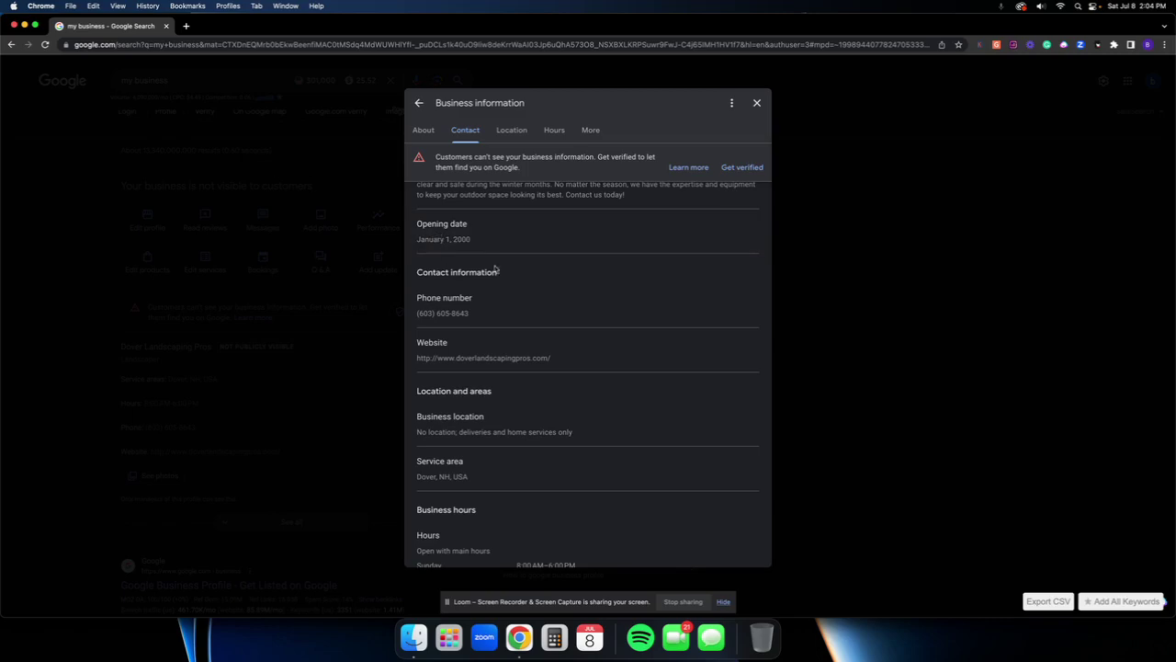
- Check the years in business shown on the "landscaping near me" listings and return to the business information window
key("ctrl+Up")
left_click(306, 171)
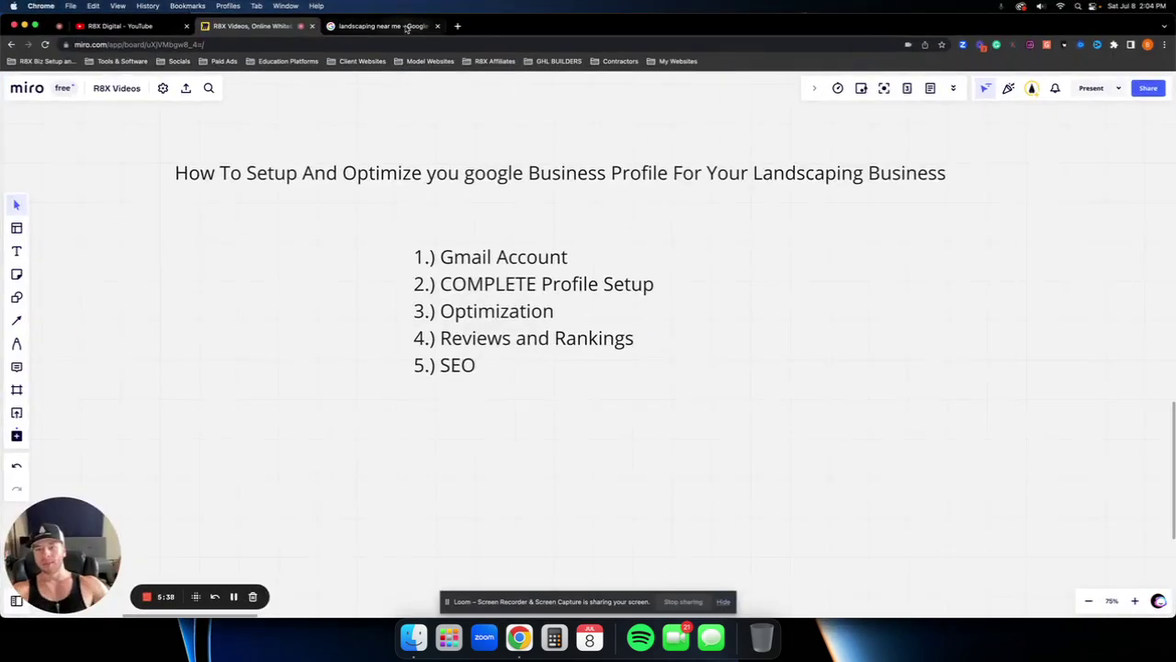
left_click(404, 26)
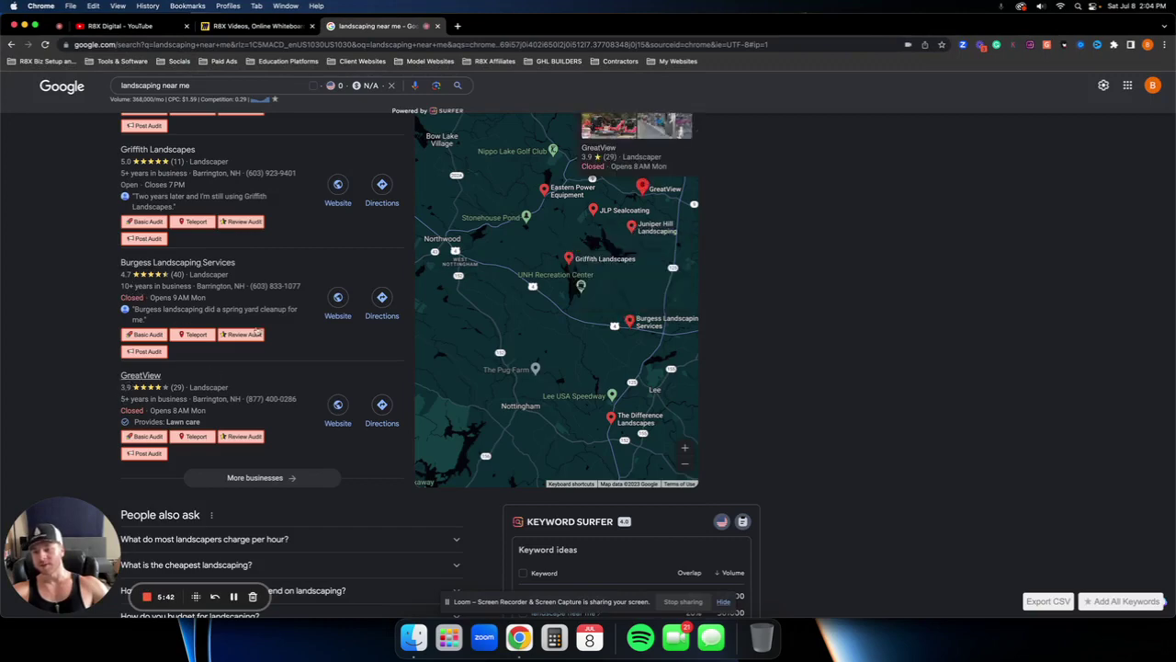
key("ctrl+Up")
left_click(359, 207)
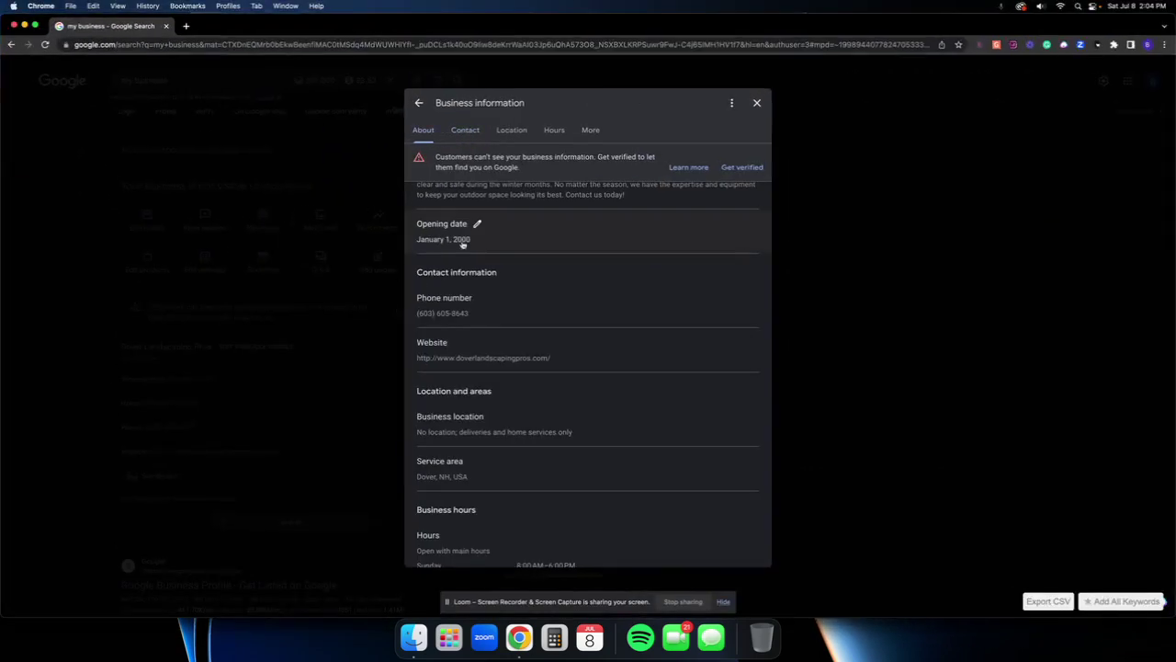
- Review the profile's contact information, from the phone number and website through to the location and areas section
scroll(452, 311, "down", 2)
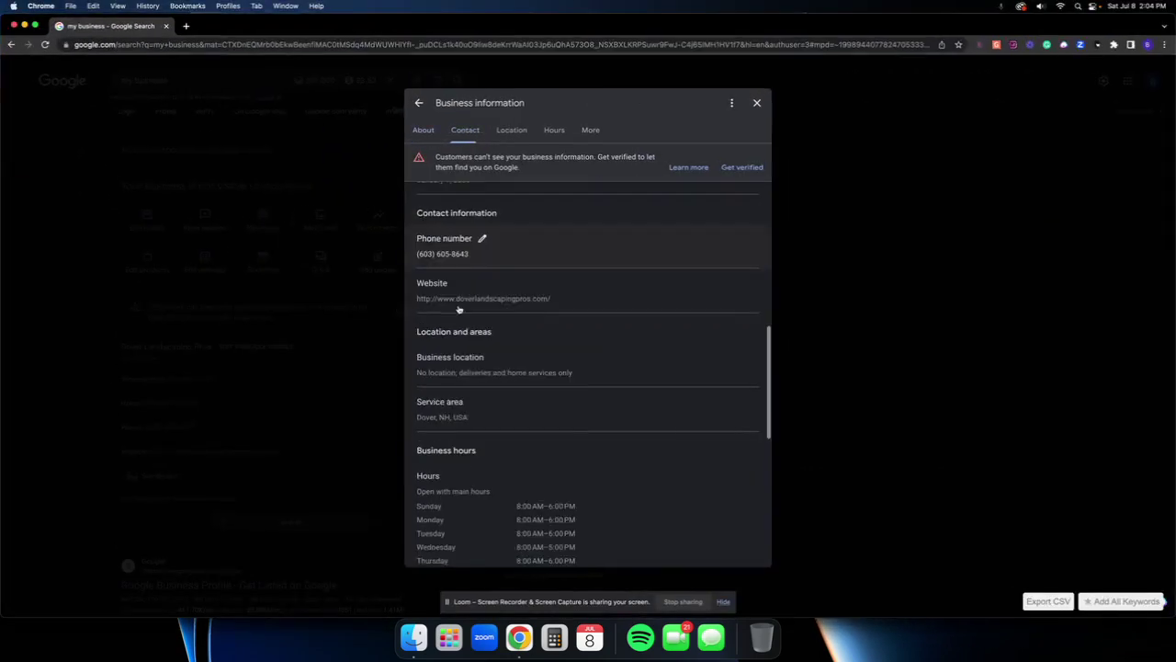
scroll(450, 223, "down", 2)
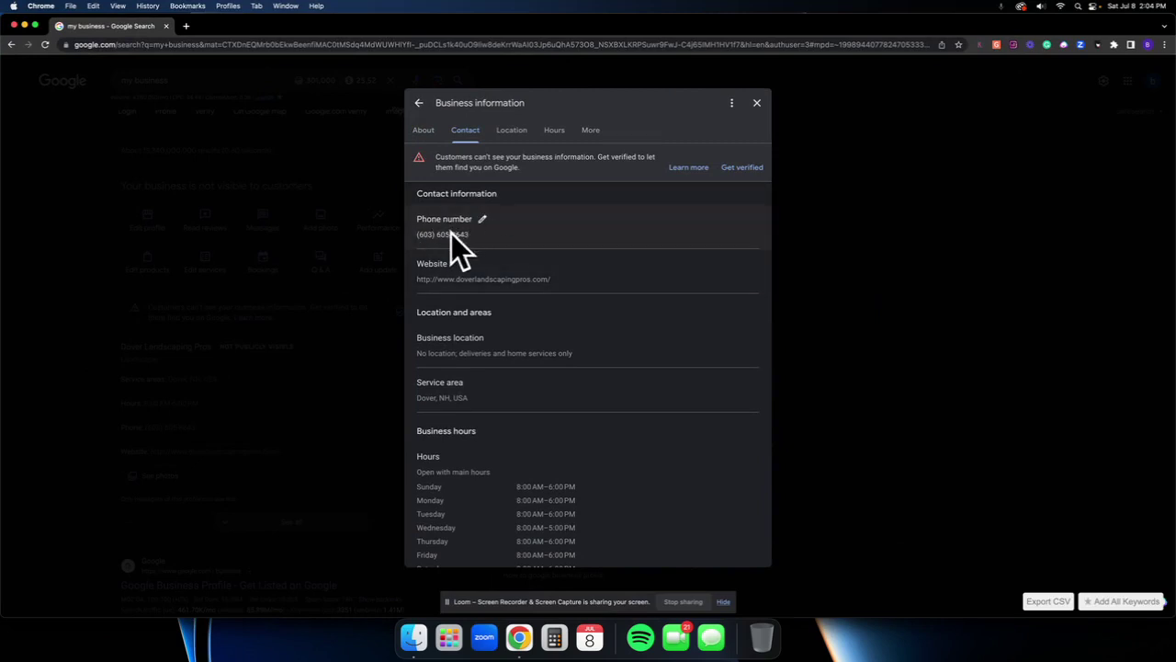
scroll(439, 251, "down", 3)
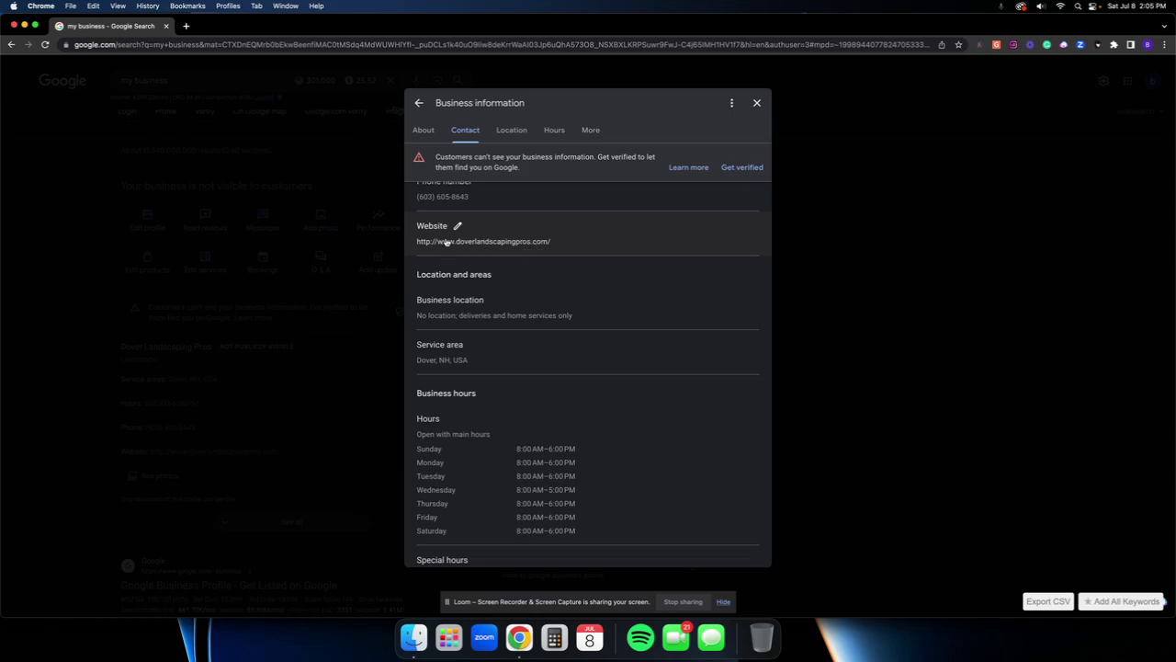
scroll(520, 254, "down", 2)
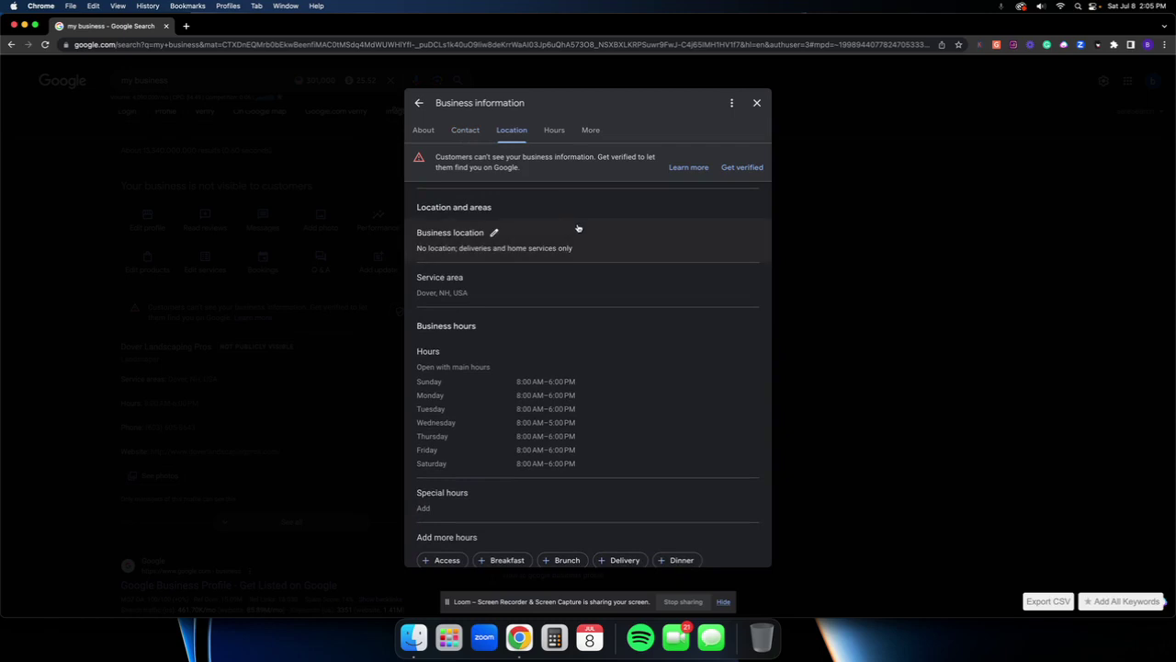
- Open the business location for editing and turn on showing the business address to customers
left_click(503, 238)
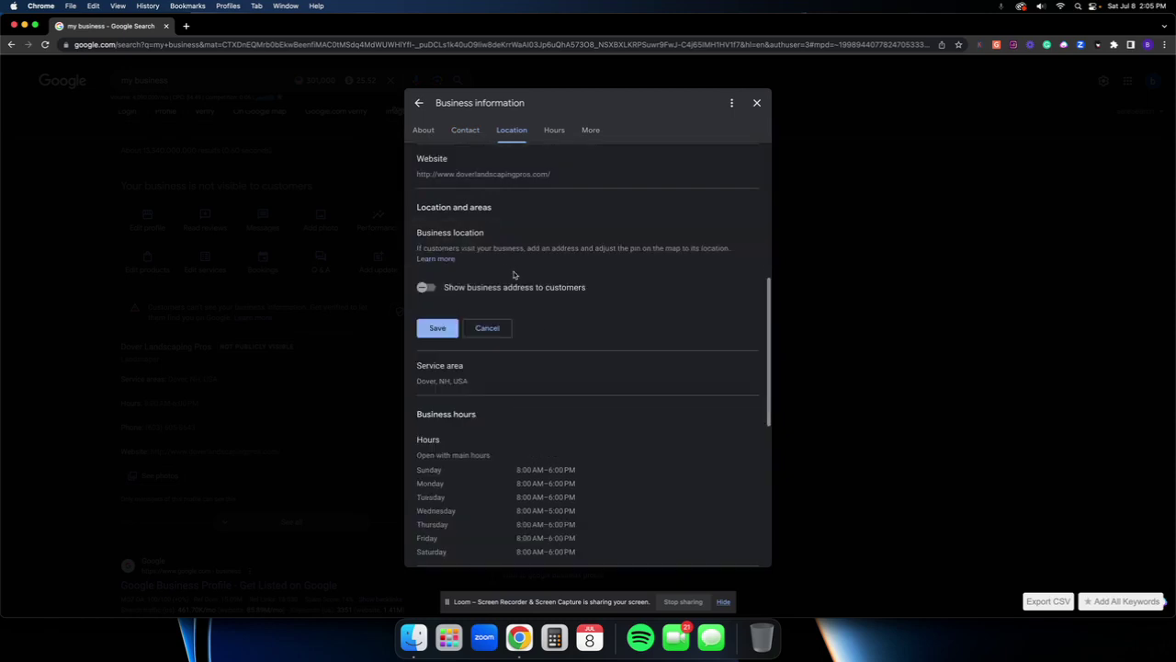
scroll(542, 317, "down", 2)
scroll(537, 316, "up", 4)
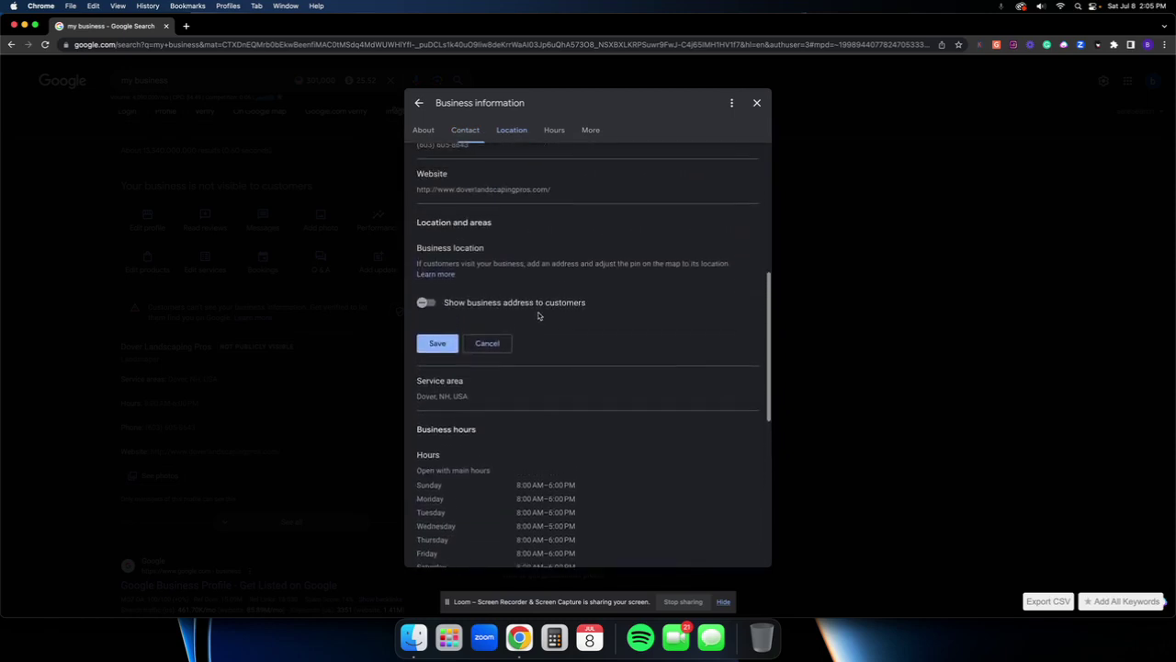
scroll(466, 292, "down", 1)
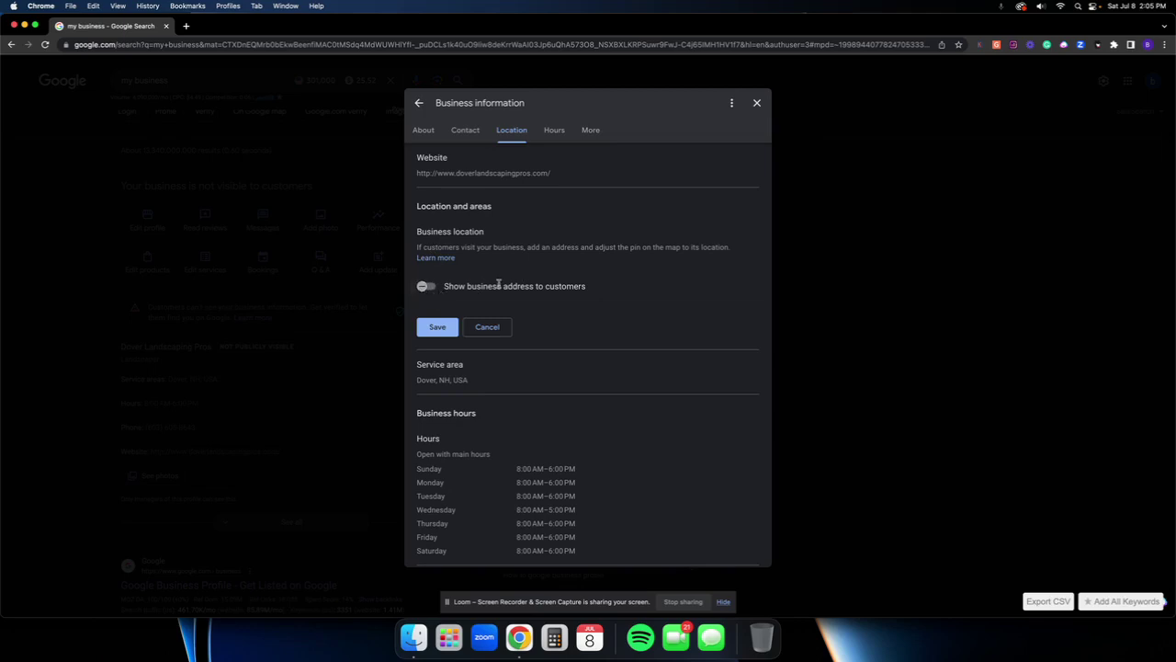
left_click(427, 288)
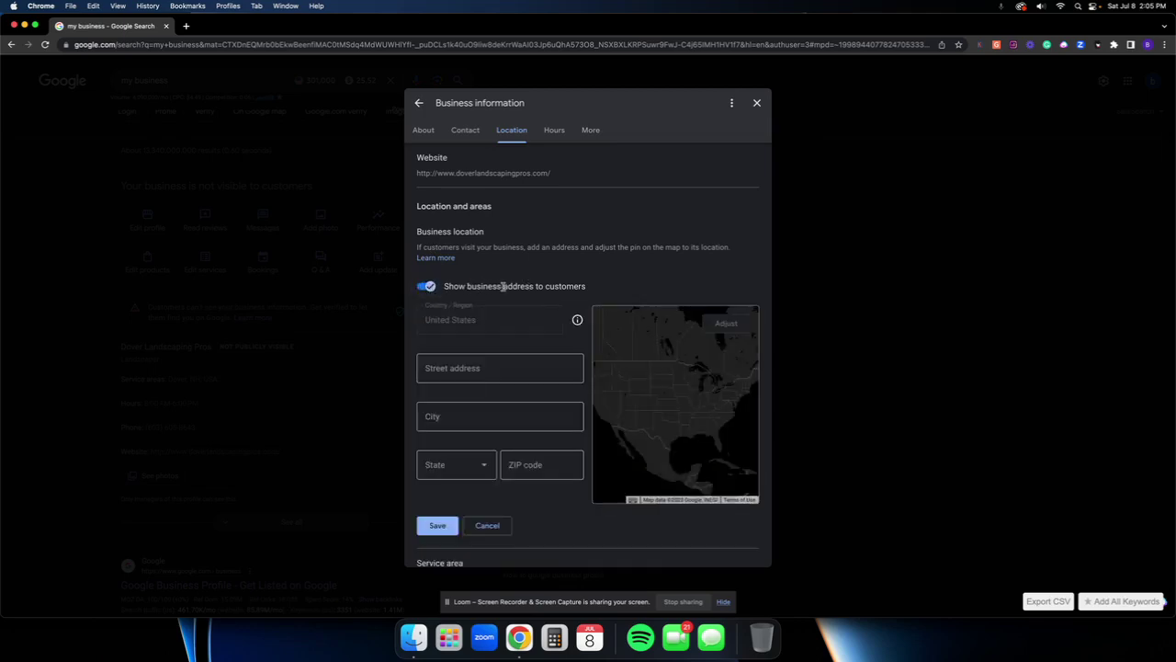
scroll(482, 297, "down", 1)
scroll(481, 295, "up", 1)
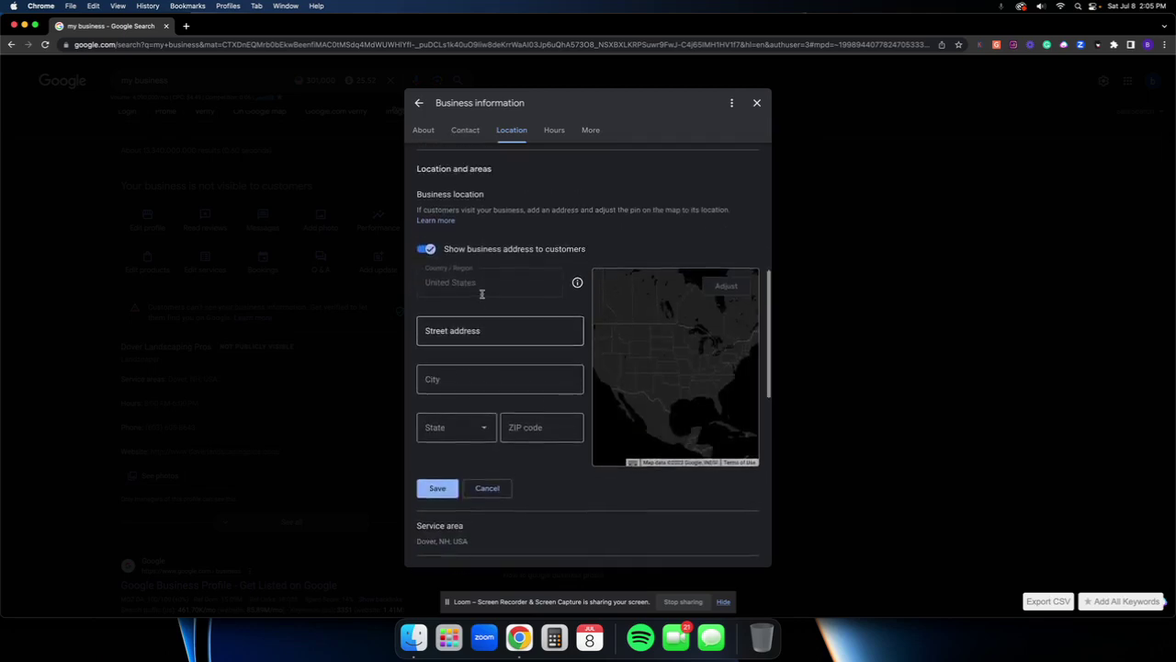
left_click(186, 26)
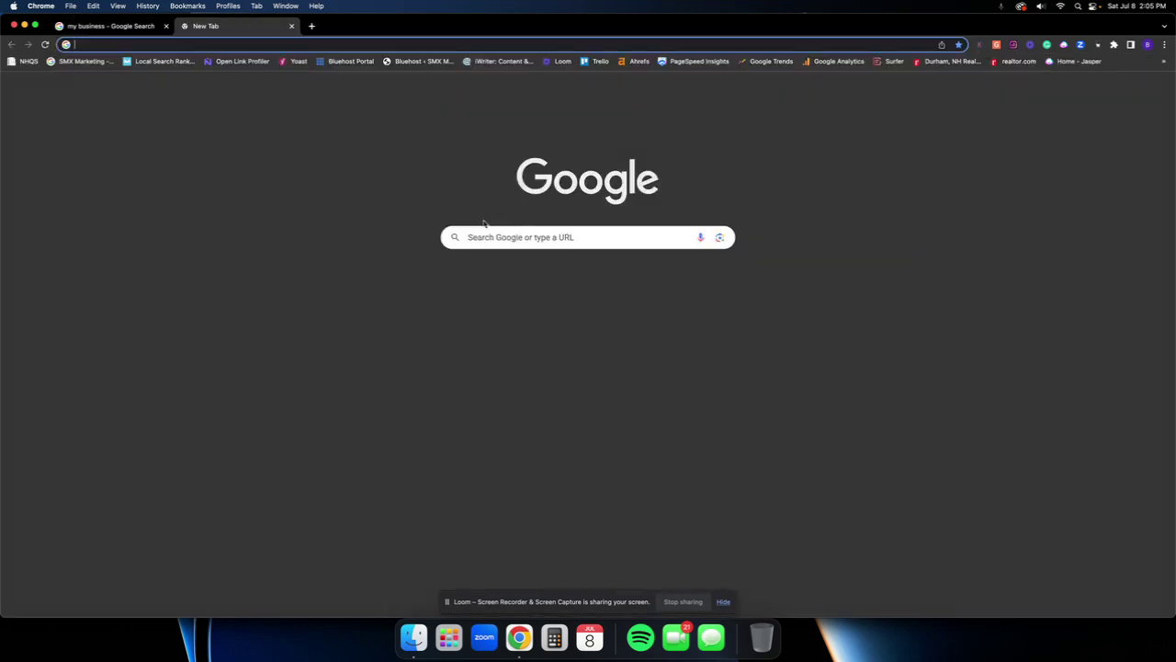
left_click(498, 237)
type("g")
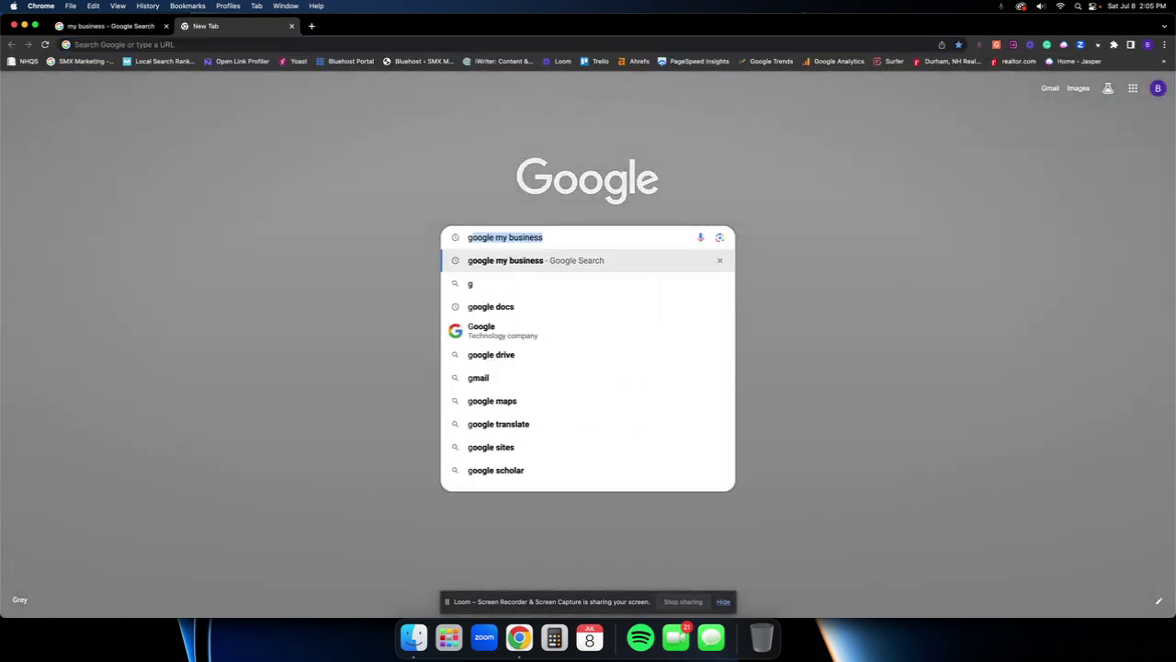
key("BackSpace")
key("BackSpace")
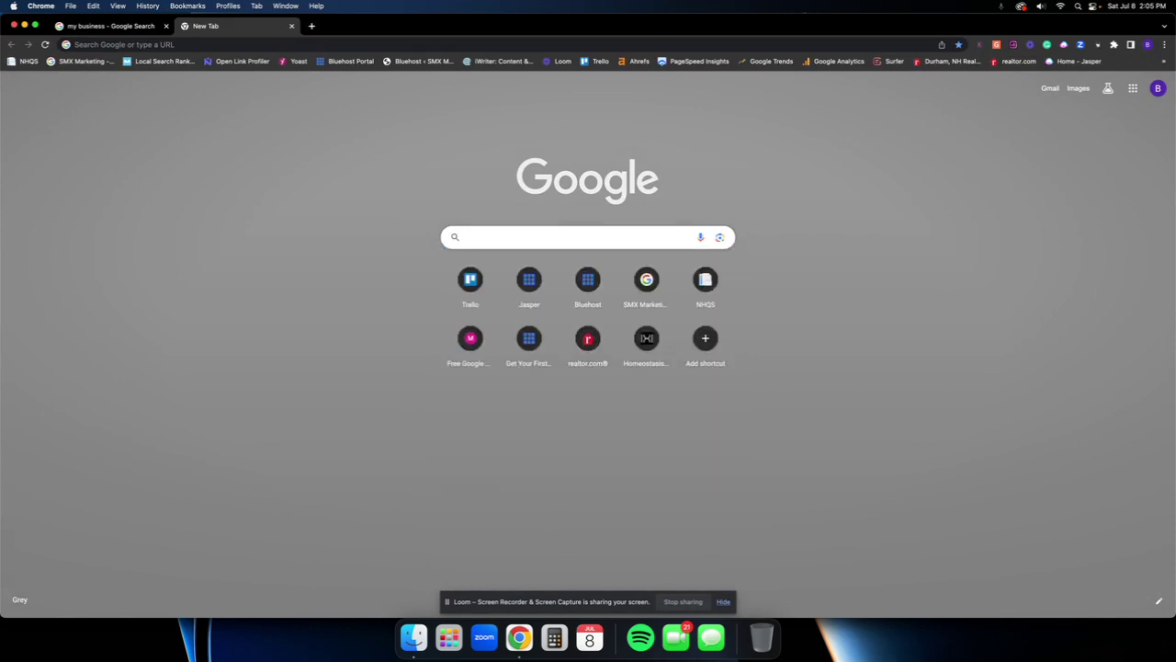
- Open the Google Maps results for "dentist nearby" from the browser extension and examine how the listings are spread around Rochester and Dover
left_click(998, 45)
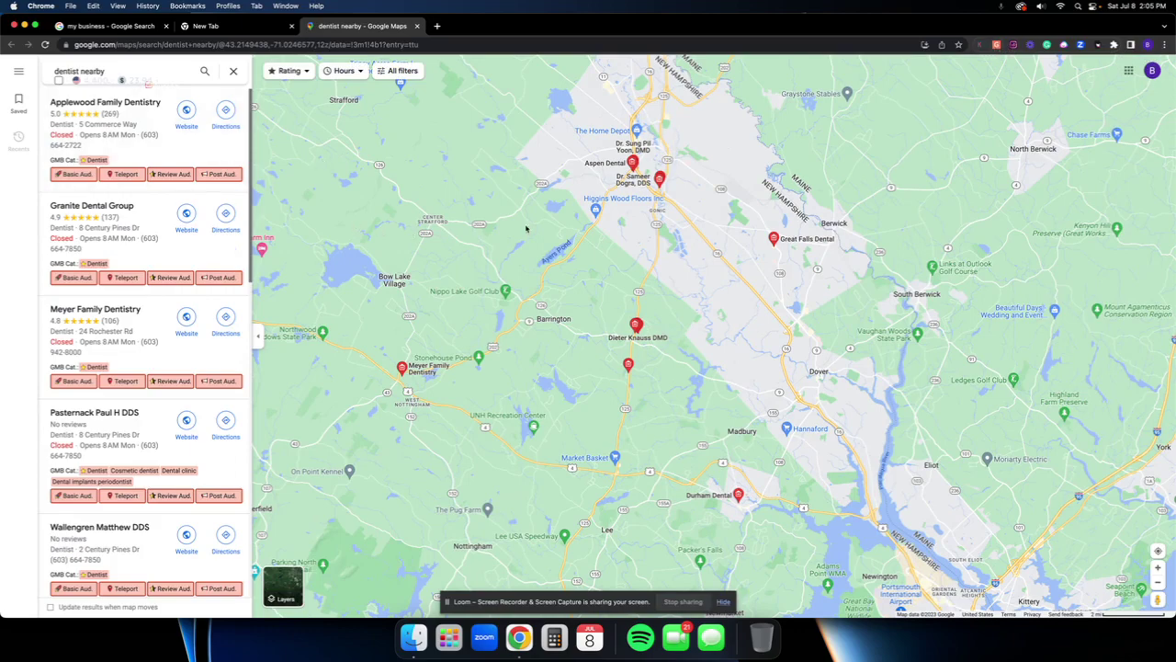
scroll(649, 238, "down", 2)
scroll(649, 238, "up", 5)
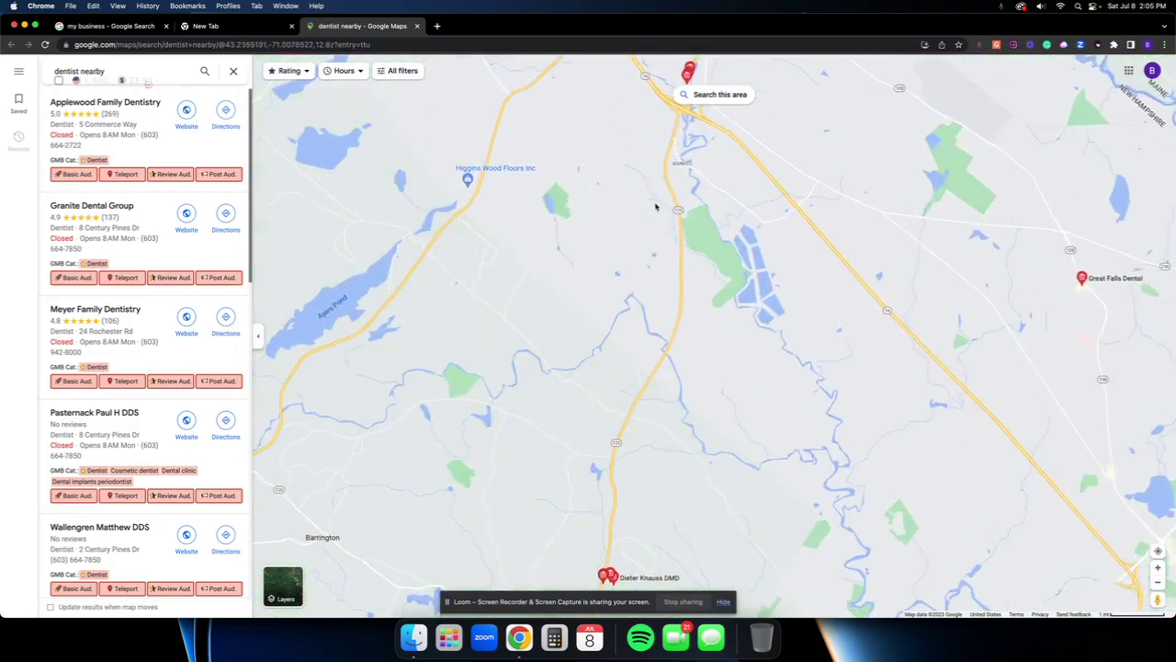
scroll(569, 271, "up", 5)
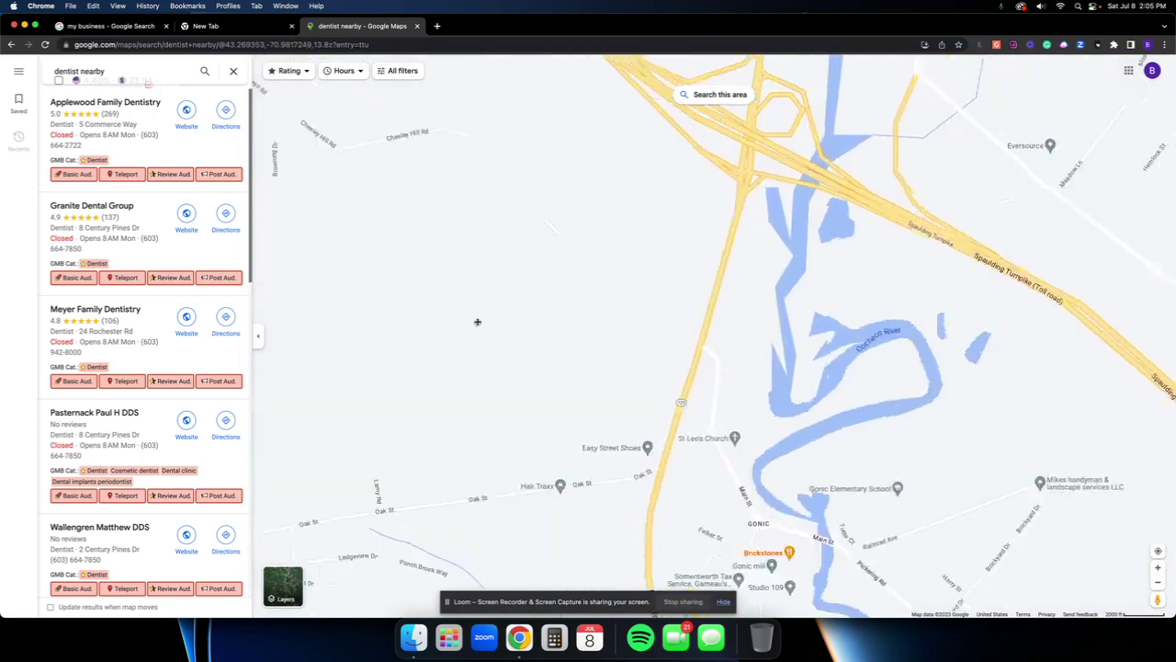
left_click_drag(428, 351, 403, 407)
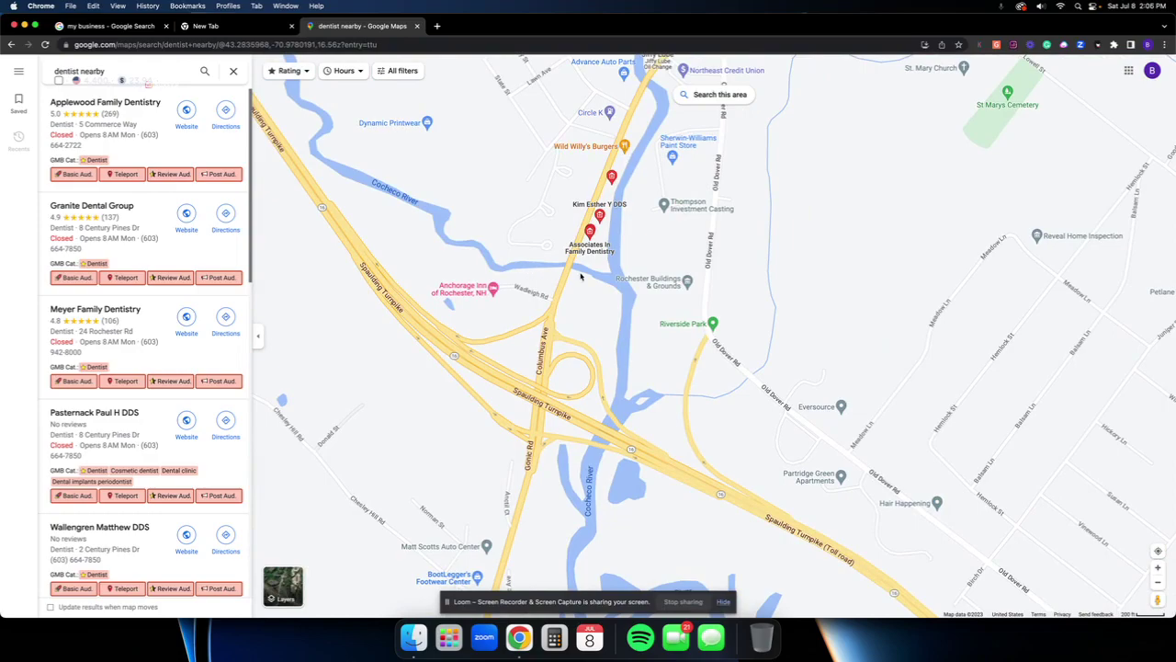
scroll(565, 258, "up", 5)
scroll(565, 257, "down", 8)
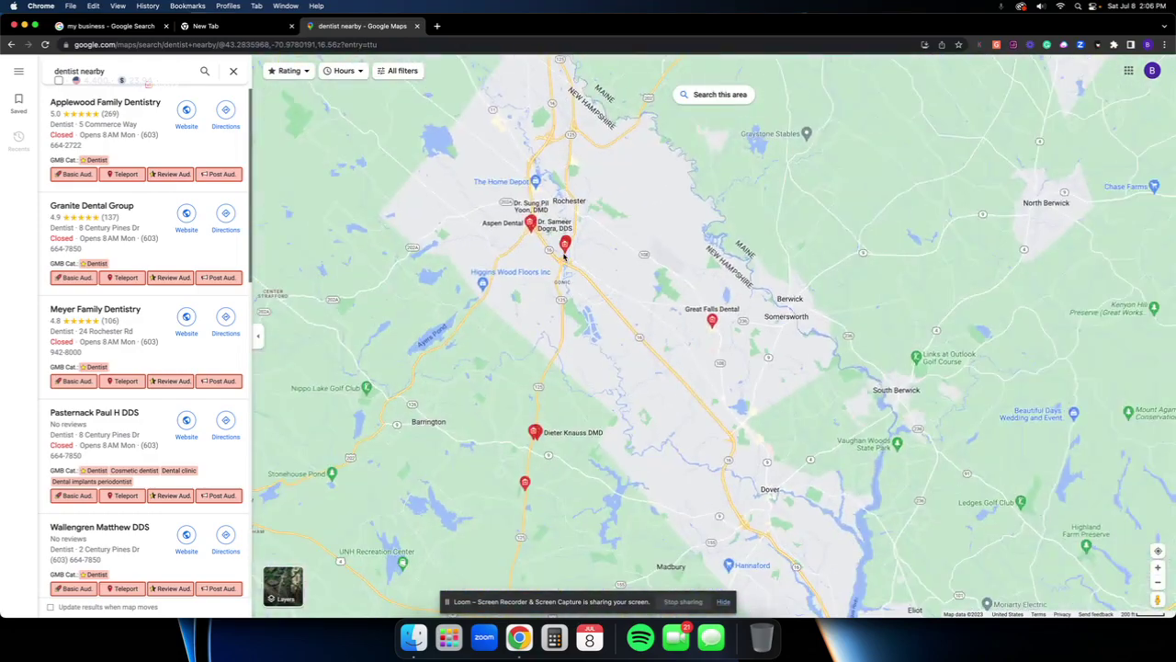
- Return to the business information window and turn off showing the business address to customers
left_click(136, 25)
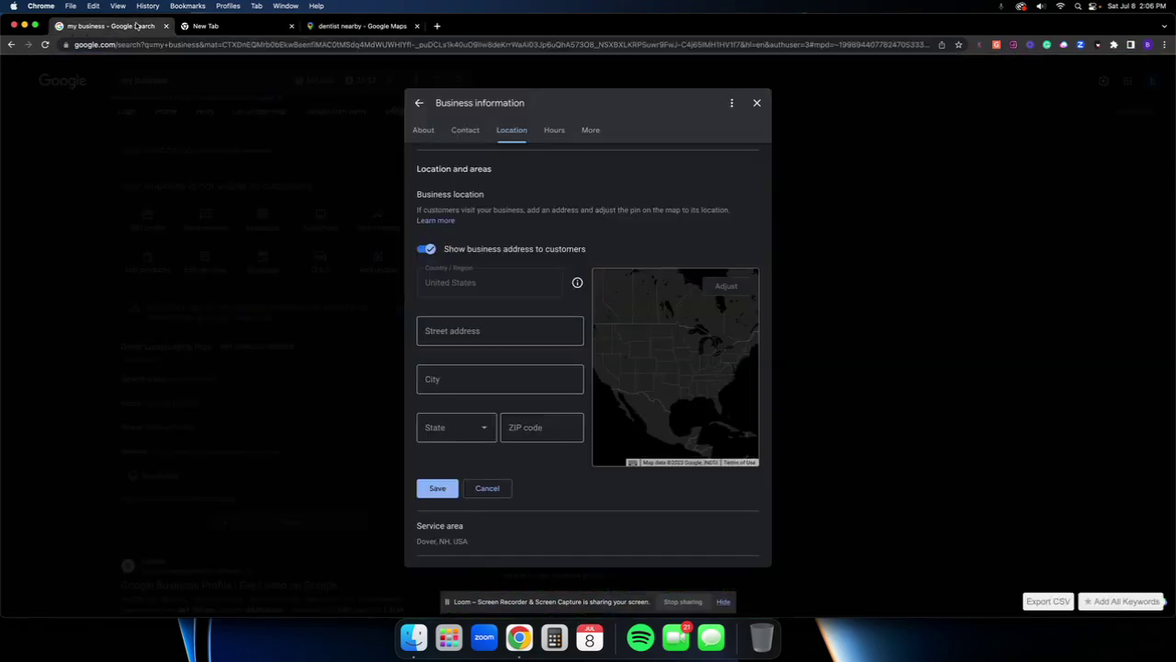
scroll(501, 297, "down", 5)
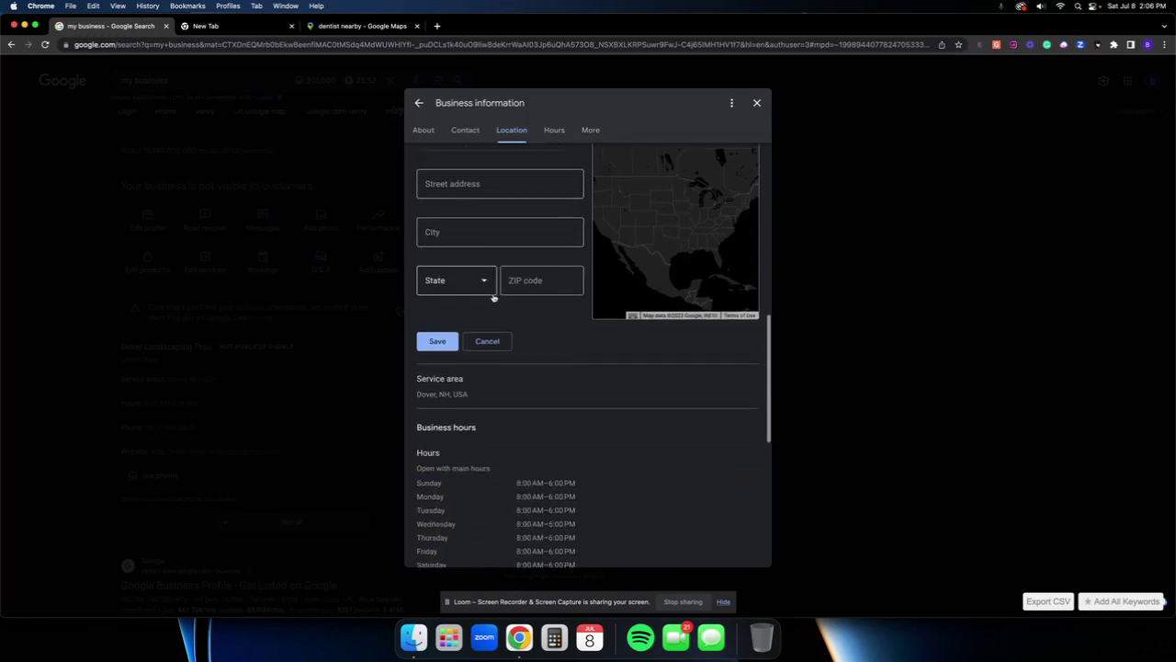
scroll(496, 297, "down", 2)
scroll(500, 294, "up", 5)
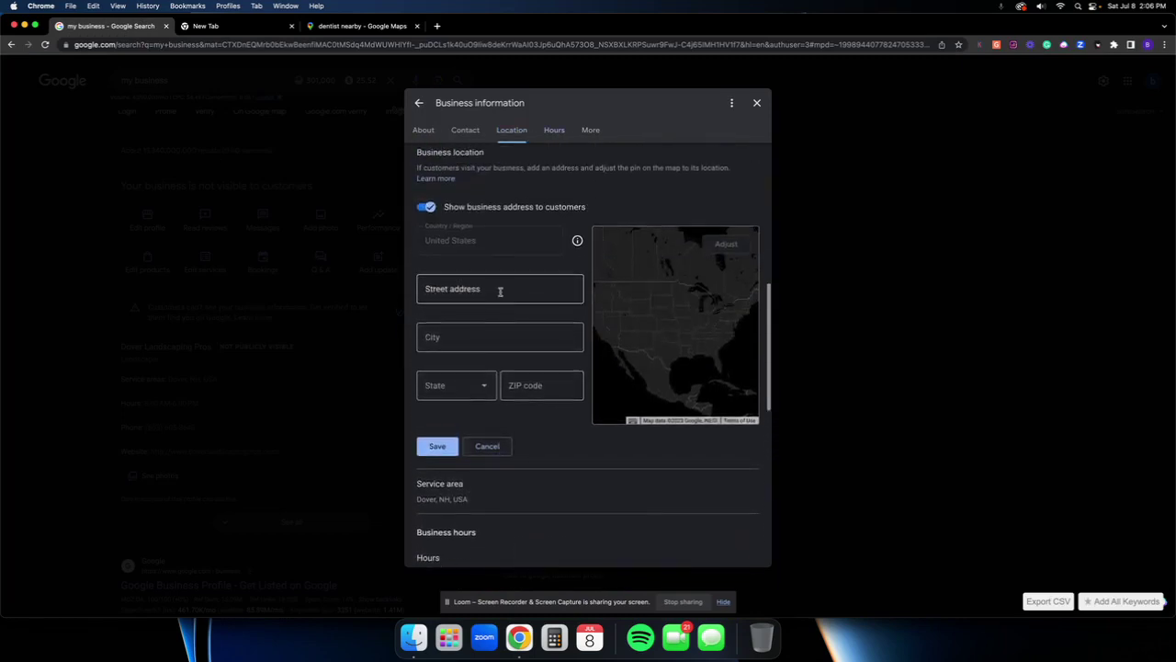
left_click(427, 207)
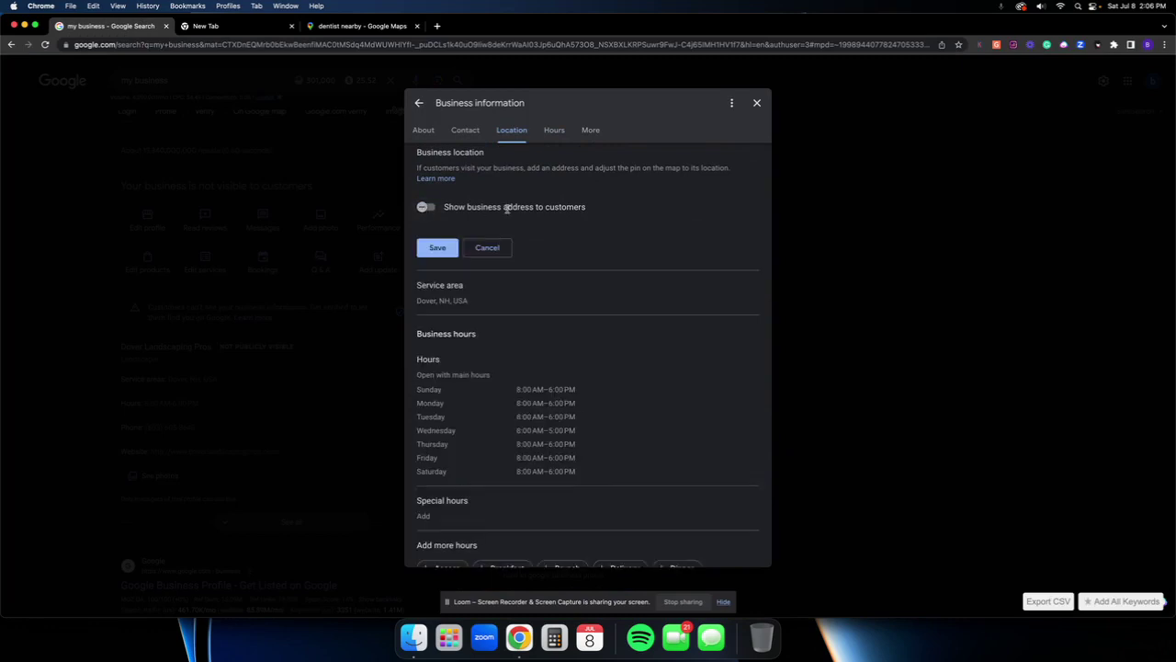
left_click_drag(458, 208, 620, 215)
left_click(620, 215)
- Open the service area for editing and look over the suggested and selected areas
scroll(498, 244, "down", 1)
scroll(508, 253, "down", 2)
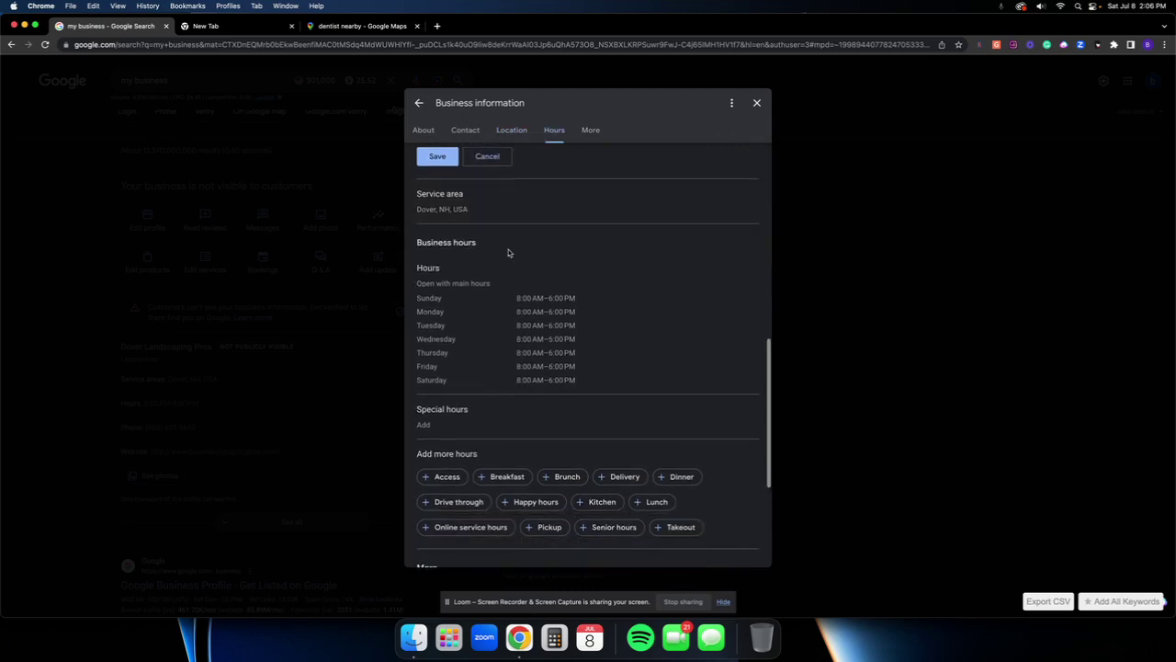
scroll(507, 257, "up", 1)
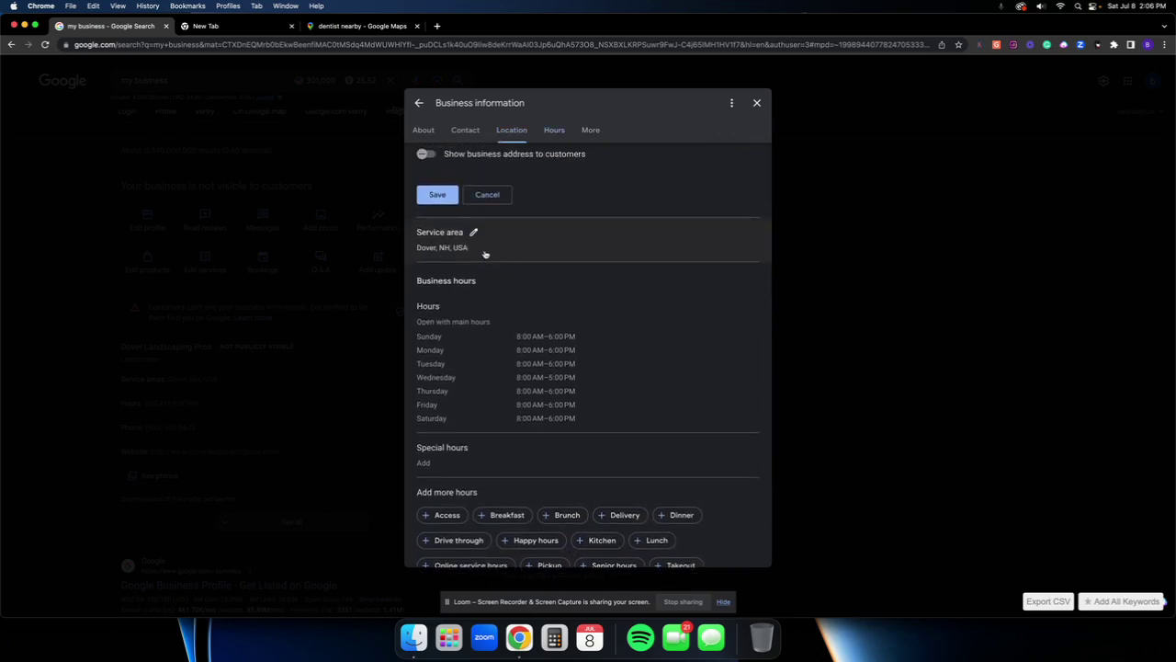
left_click(472, 235)
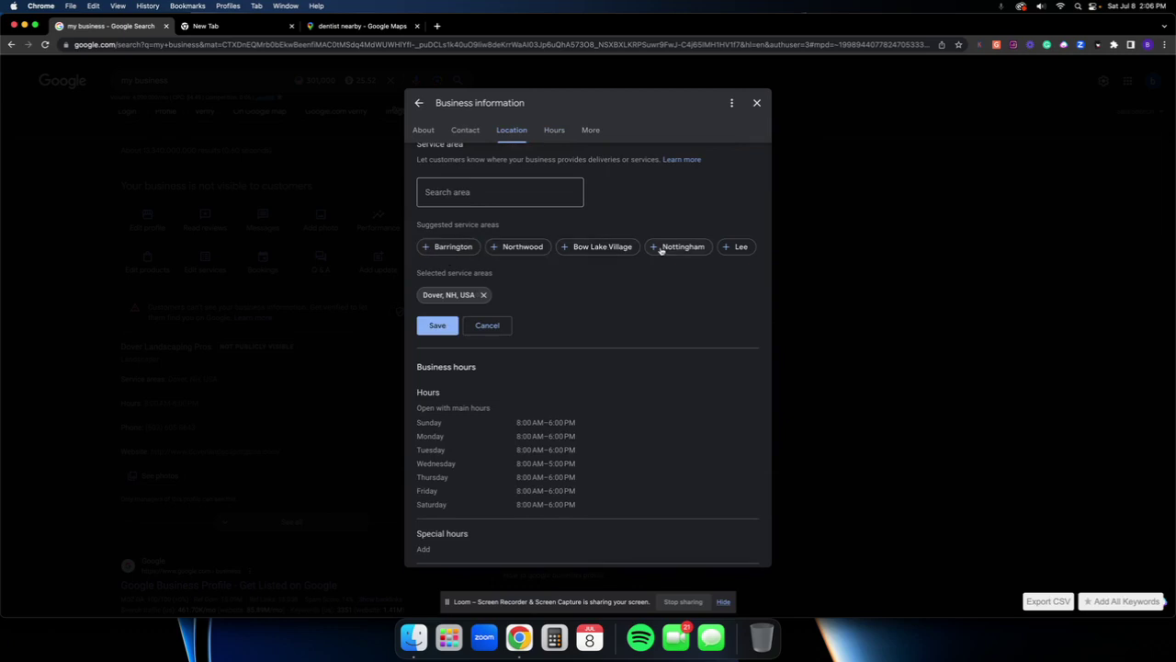
scroll(530, 294, "up", 3)
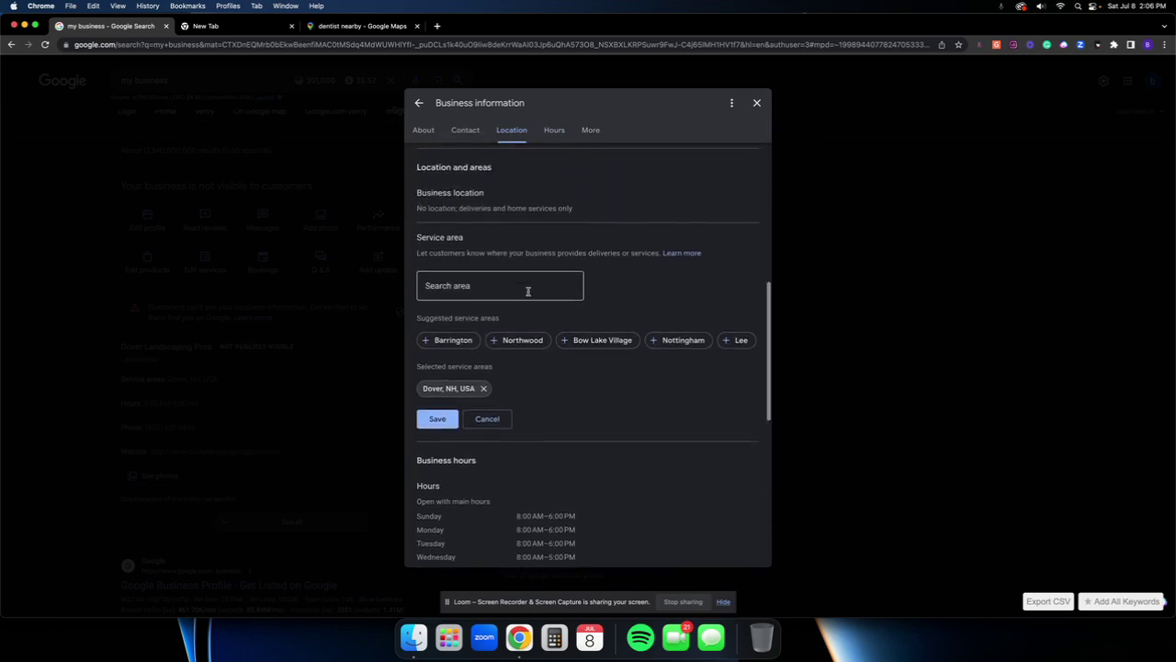
scroll(529, 294, "down", 3)
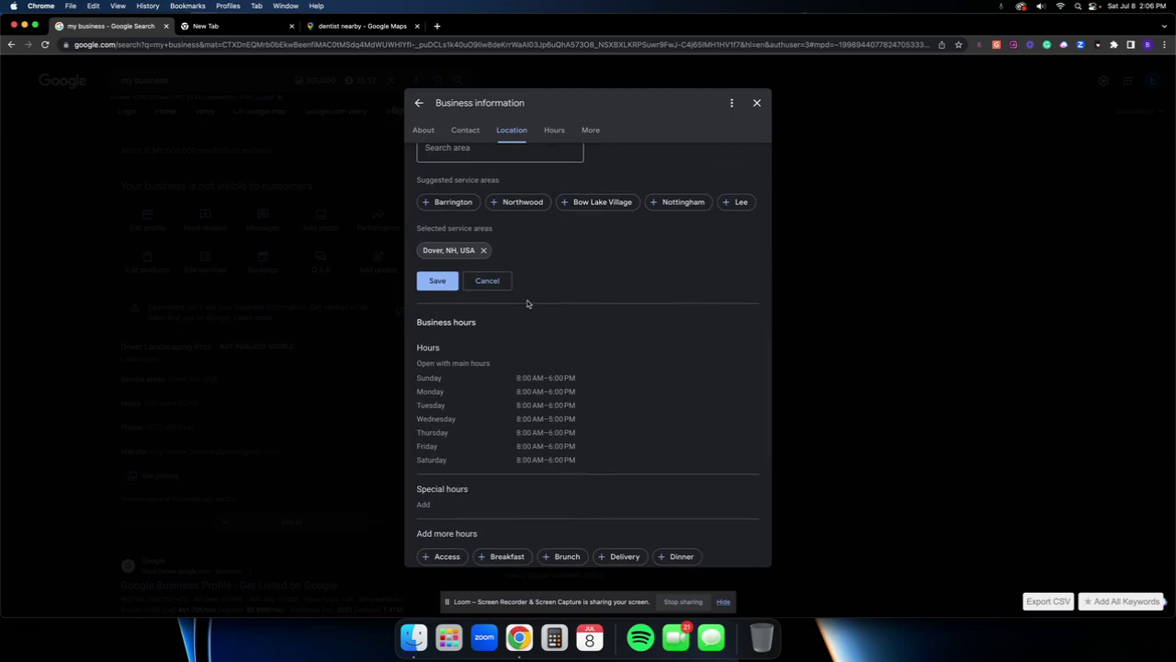
- Review the hours section, covering the main business hours, special hours and the additional hour types
scroll(524, 303, "down", 2)
scroll(460, 285, "down", 2)
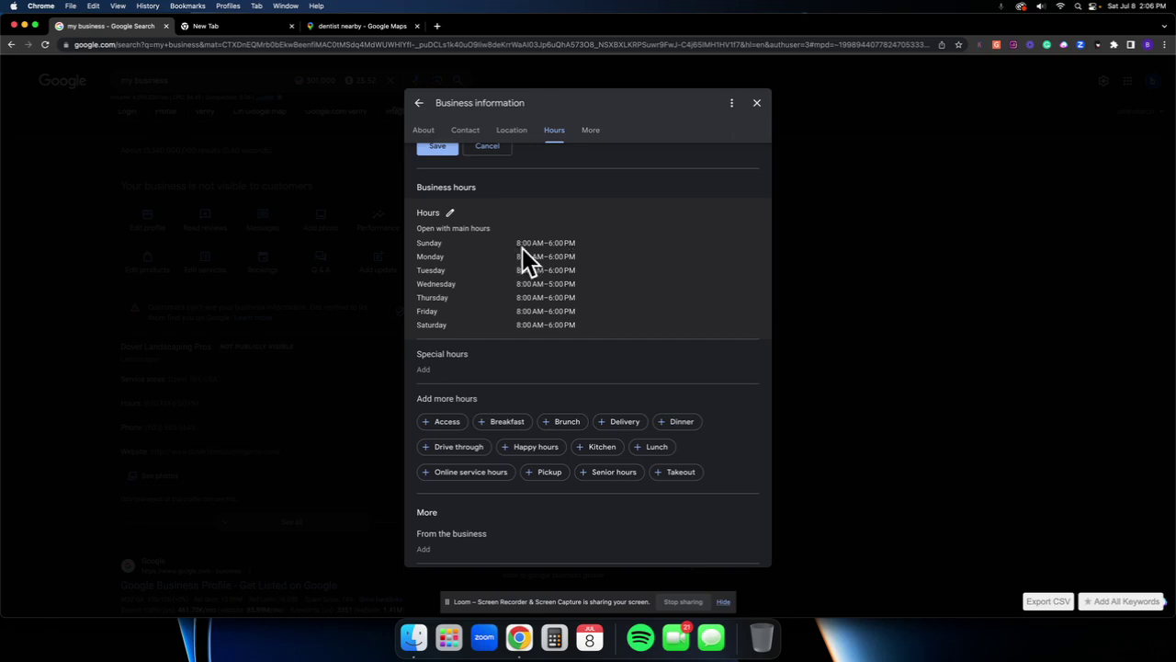
scroll(521, 248, "down", 1)
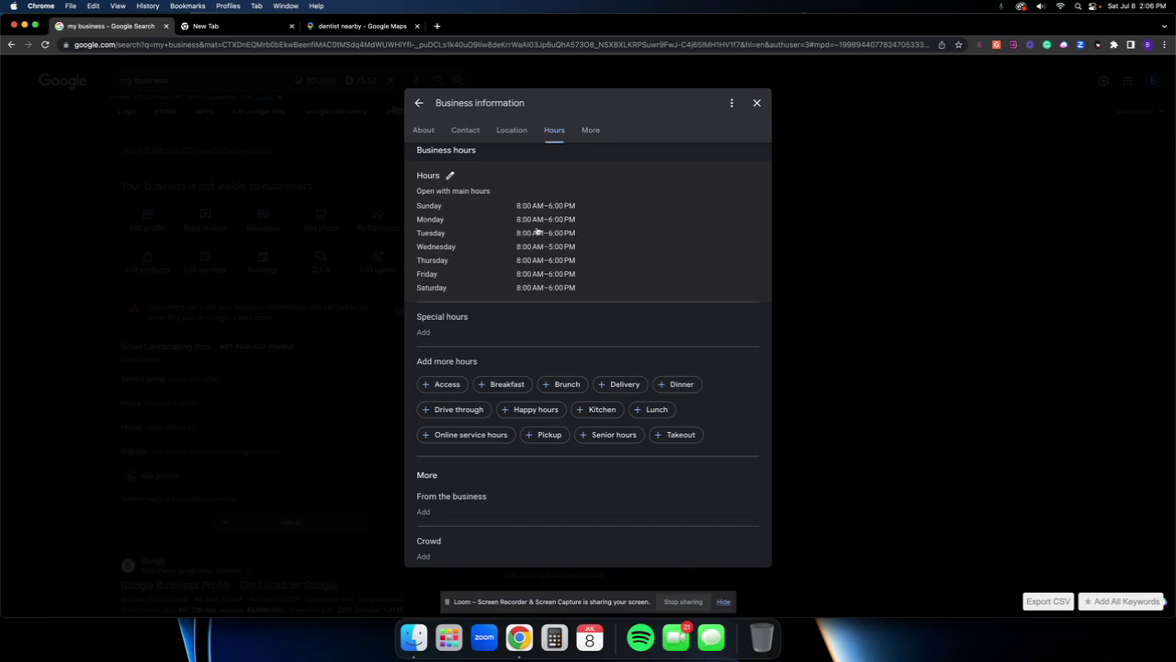
scroll(529, 243, "down", 2)
scroll(537, 237, "up", 2)
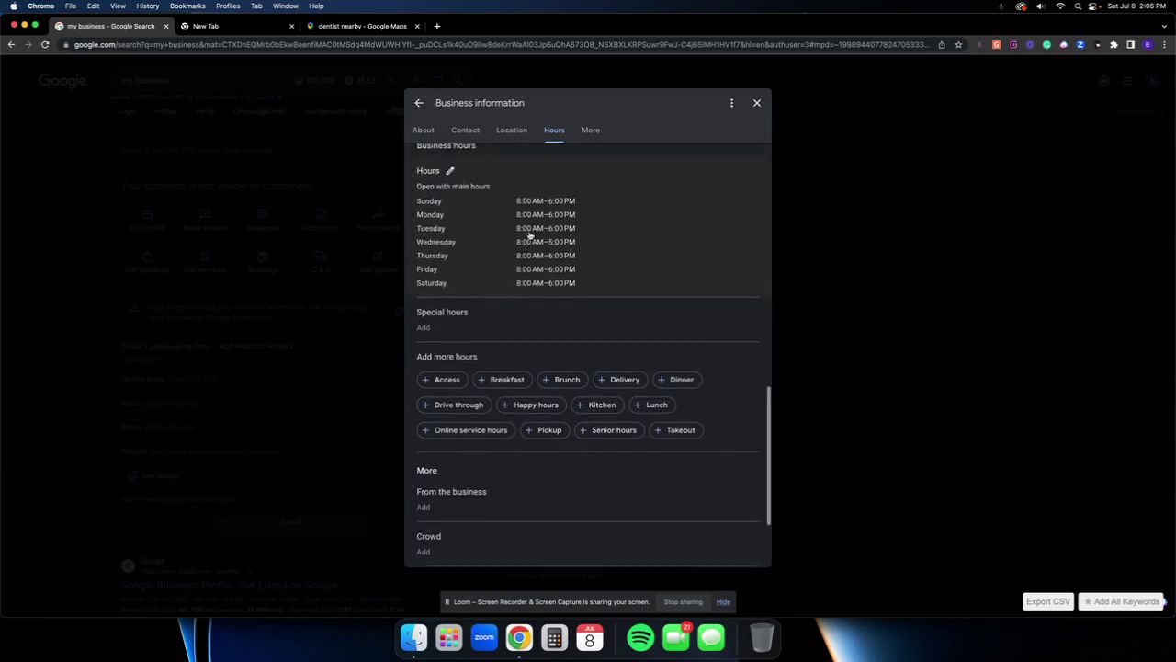
scroll(496, 236, "up", 1)
scroll(483, 263, "down", 2)
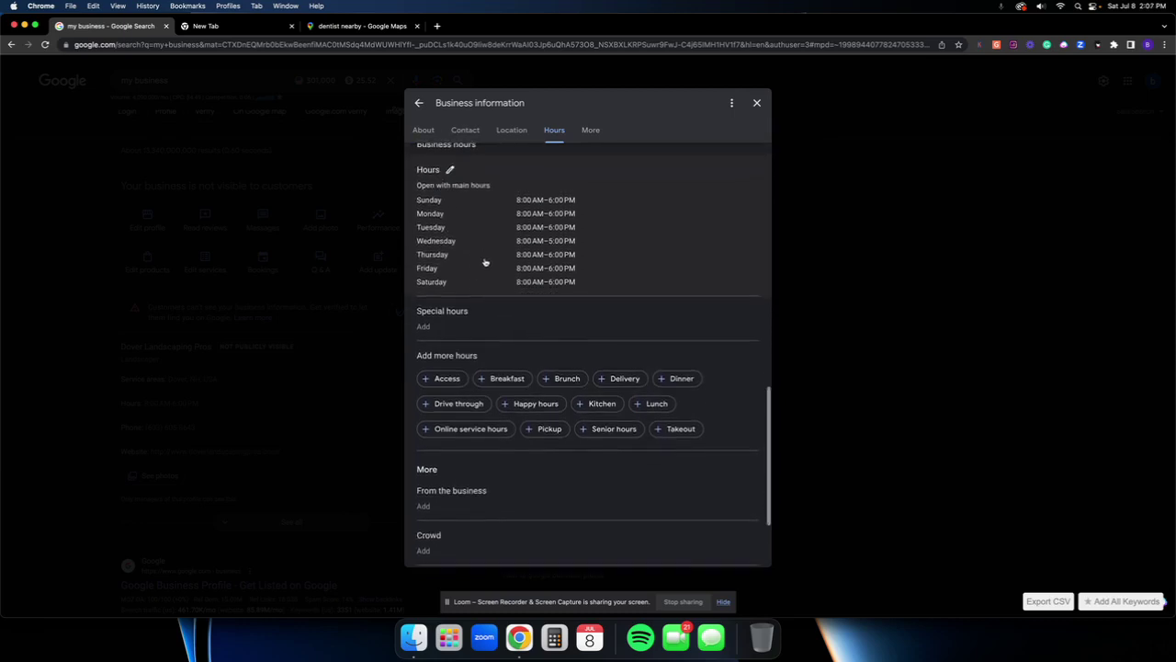
scroll(514, 230, "down", 2)
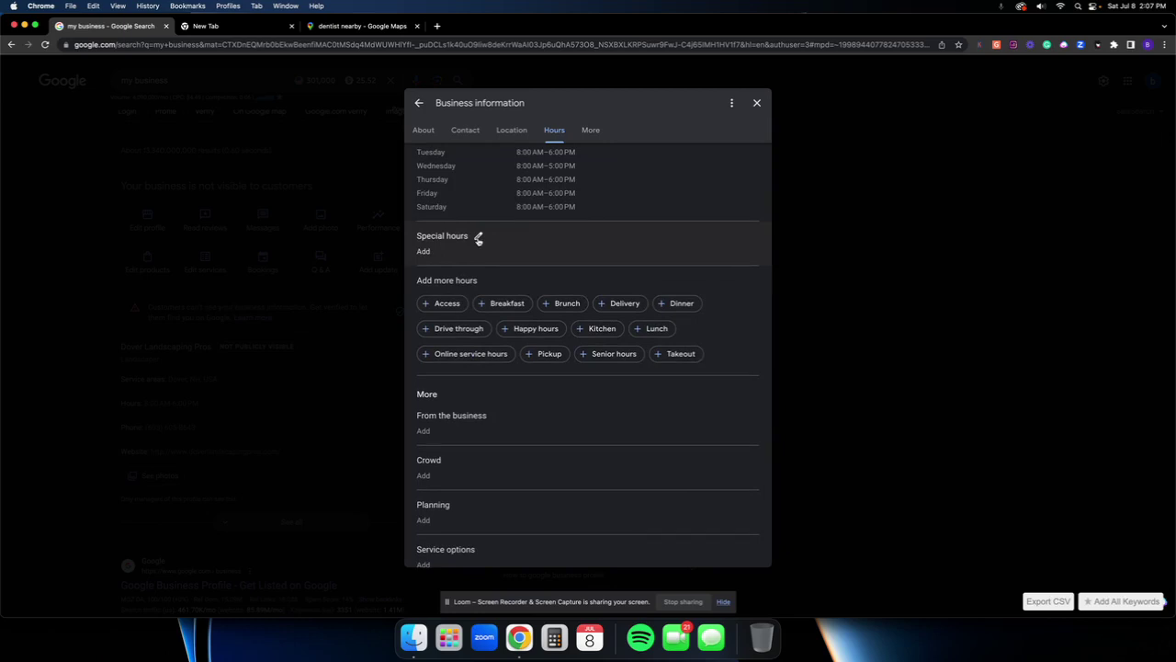
scroll(478, 242, "down", 1)
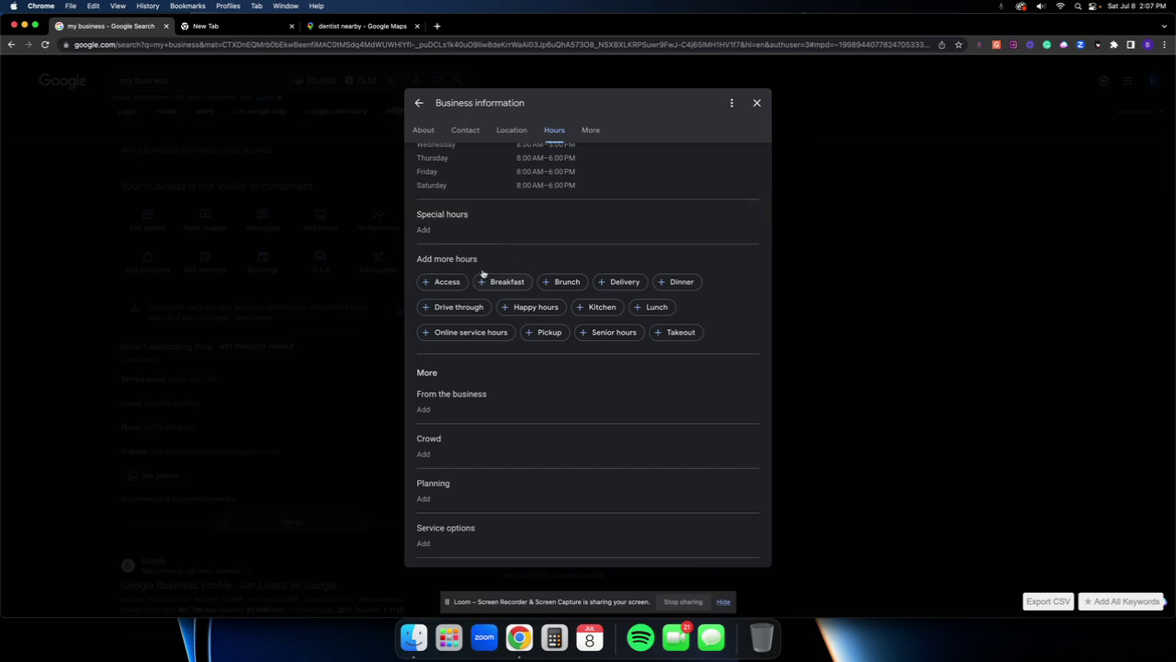
scroll(483, 272, "down", 1)
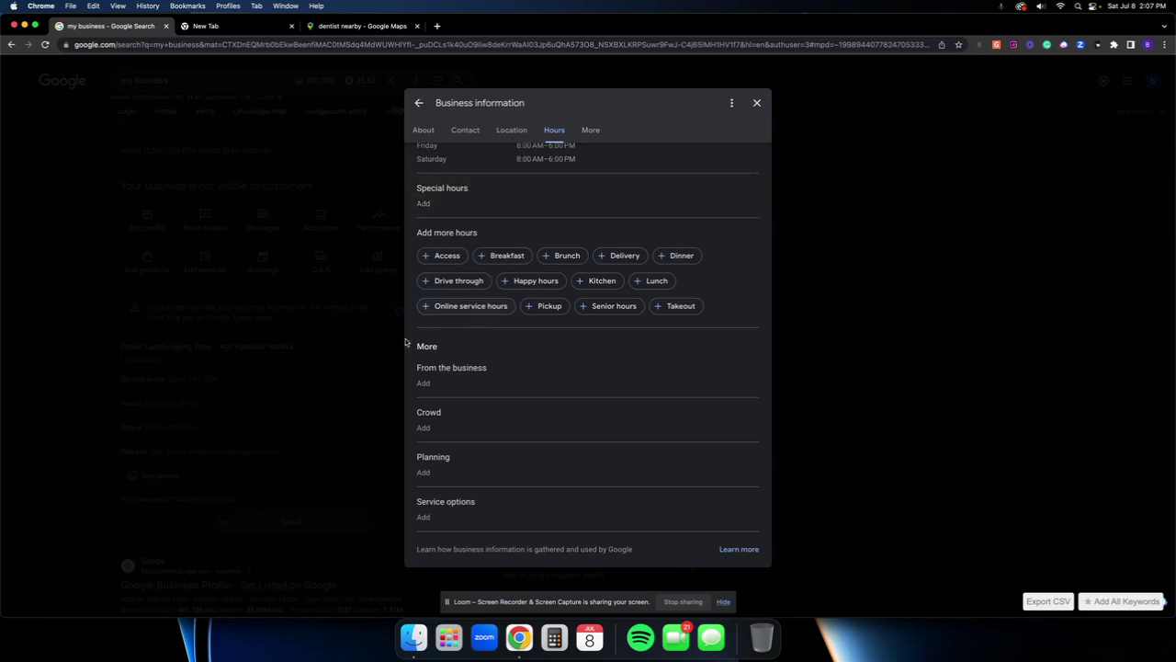
- Open the "From the business" attributes and review the ownership identity options
left_click(476, 372)
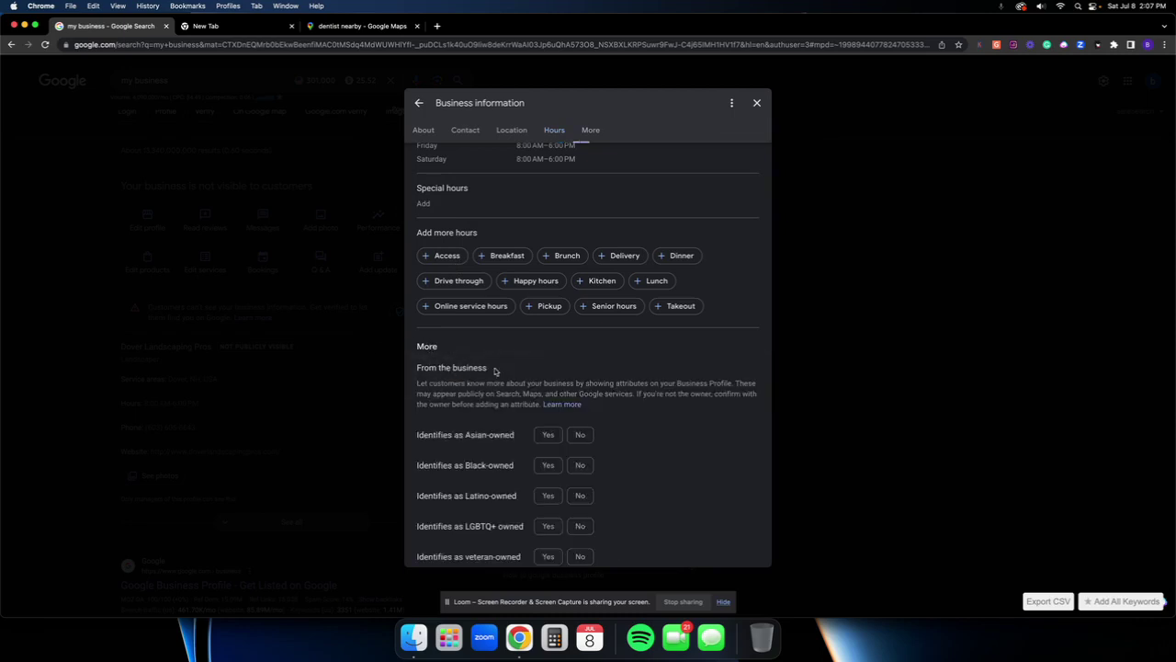
scroll(477, 382, "down", 3)
scroll(477, 381, "down", 1)
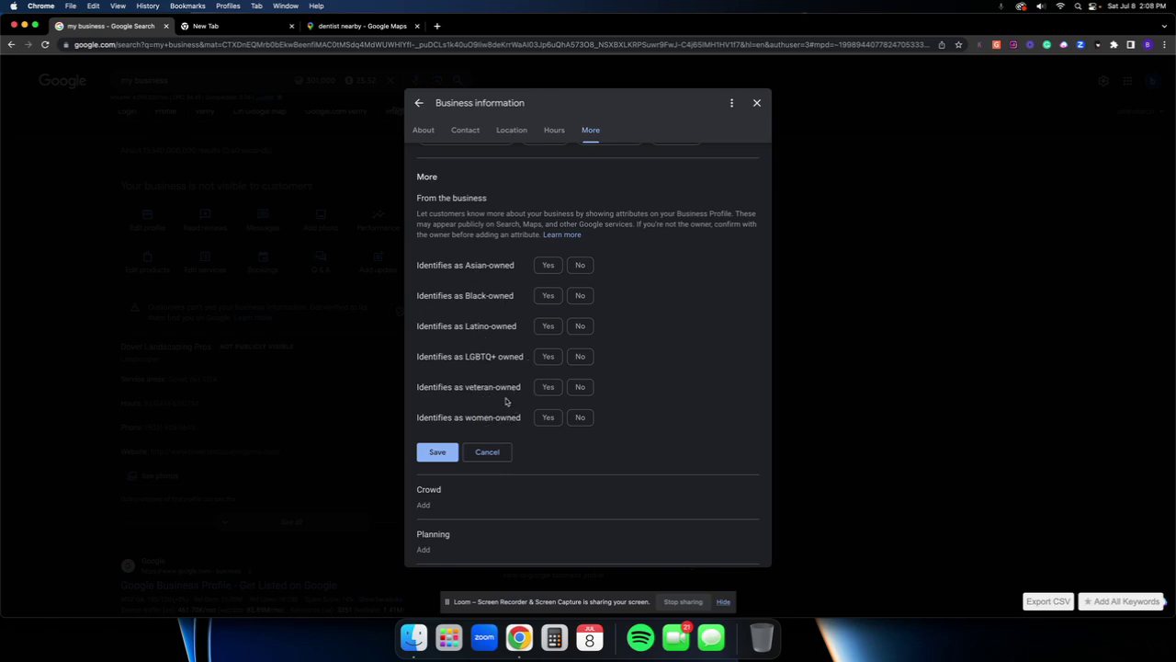
scroll(511, 388, "down", 2)
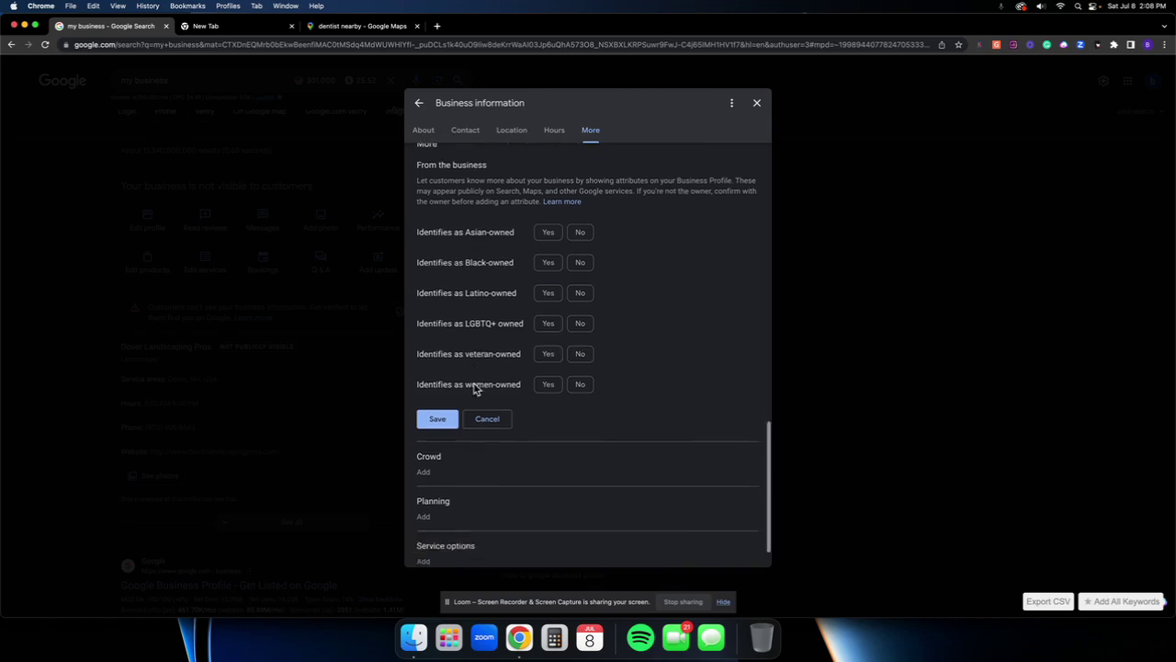
scroll(577, 382, "down", 1)
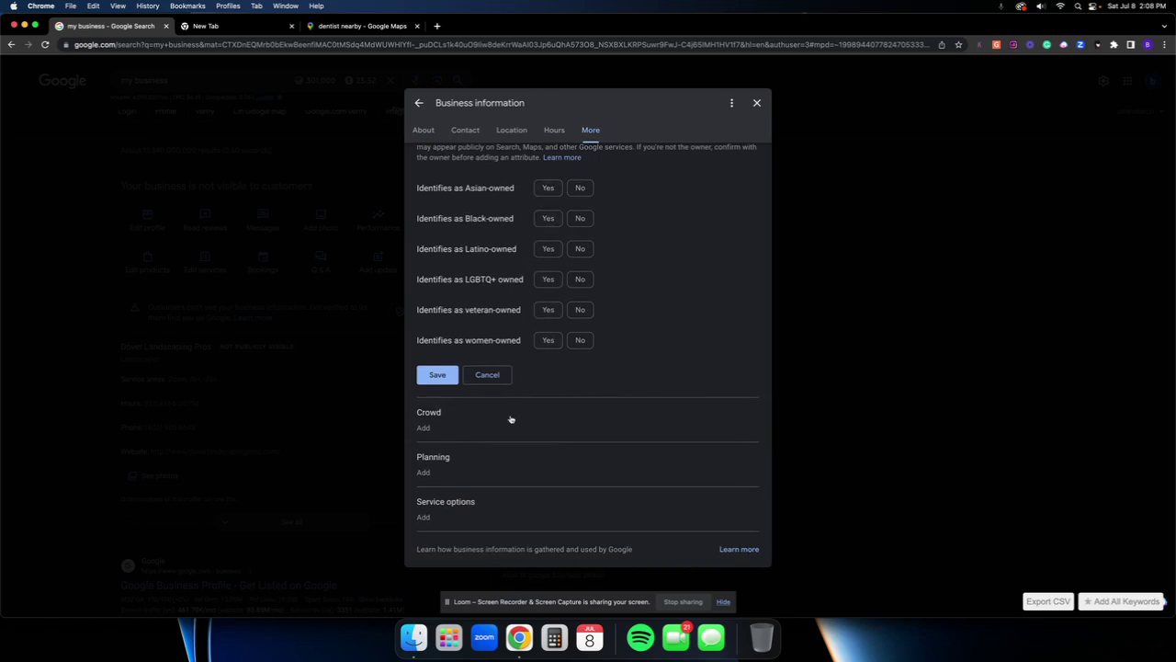
- Go through the Crowd, Planning and Service options attributes, including online estimates and the language assistance list
left_click(453, 418)
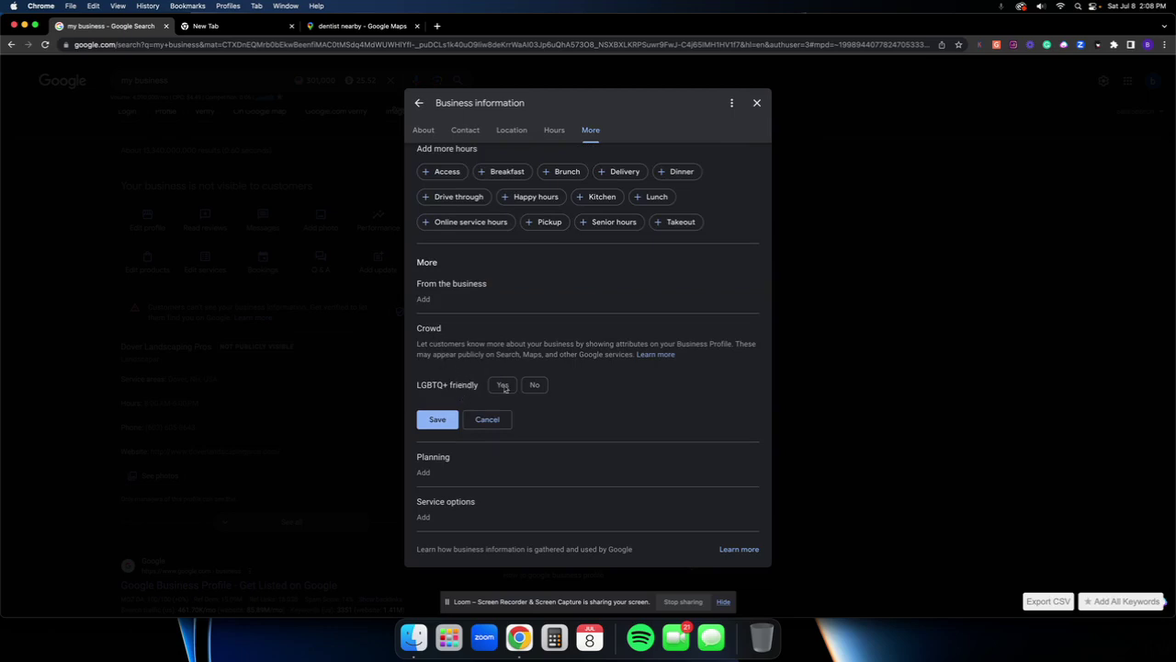
left_click(463, 459)
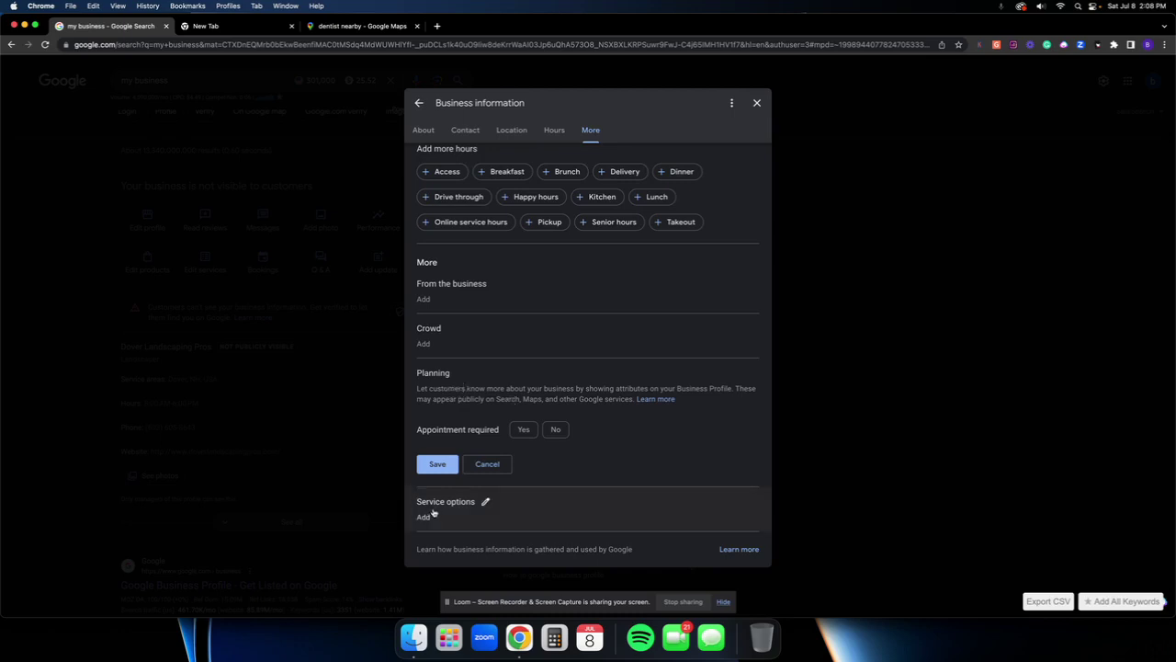
left_click(480, 506)
scroll(507, 493, "down", 5)
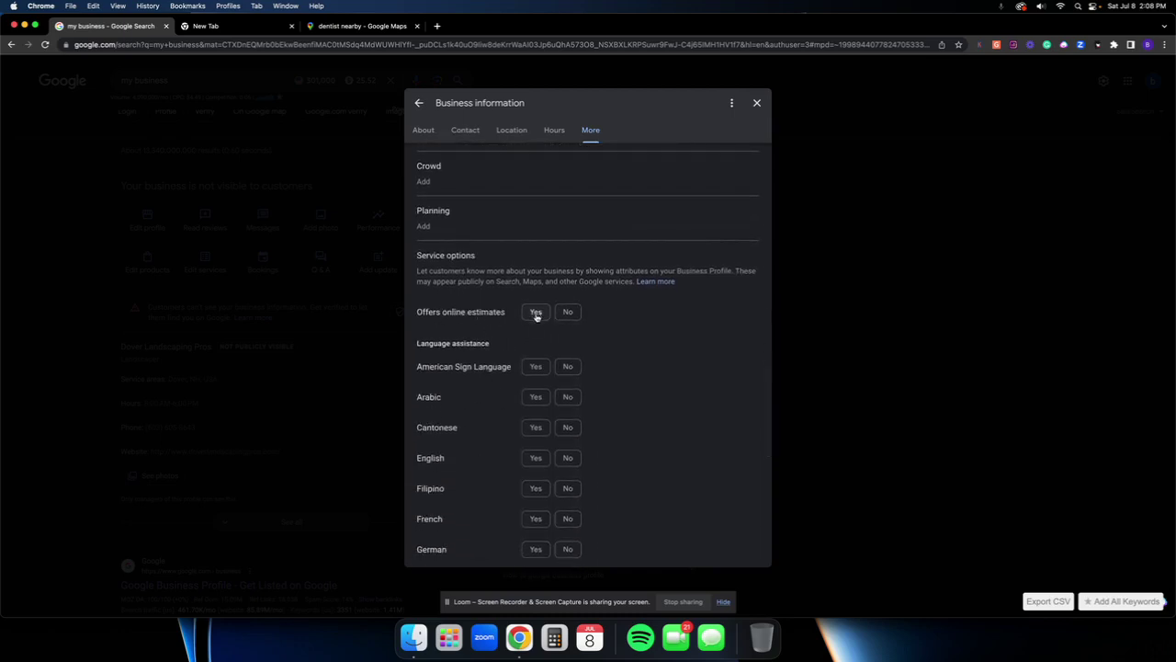
scroll(536, 312, "down", 5)
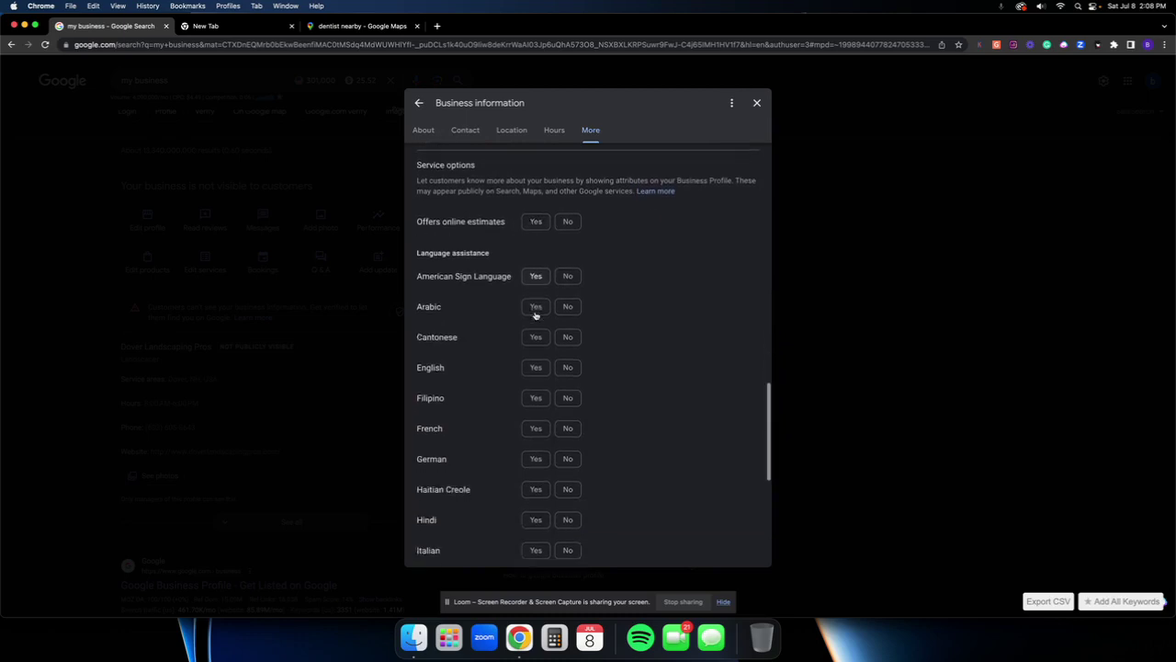
scroll(495, 316, "down", 4)
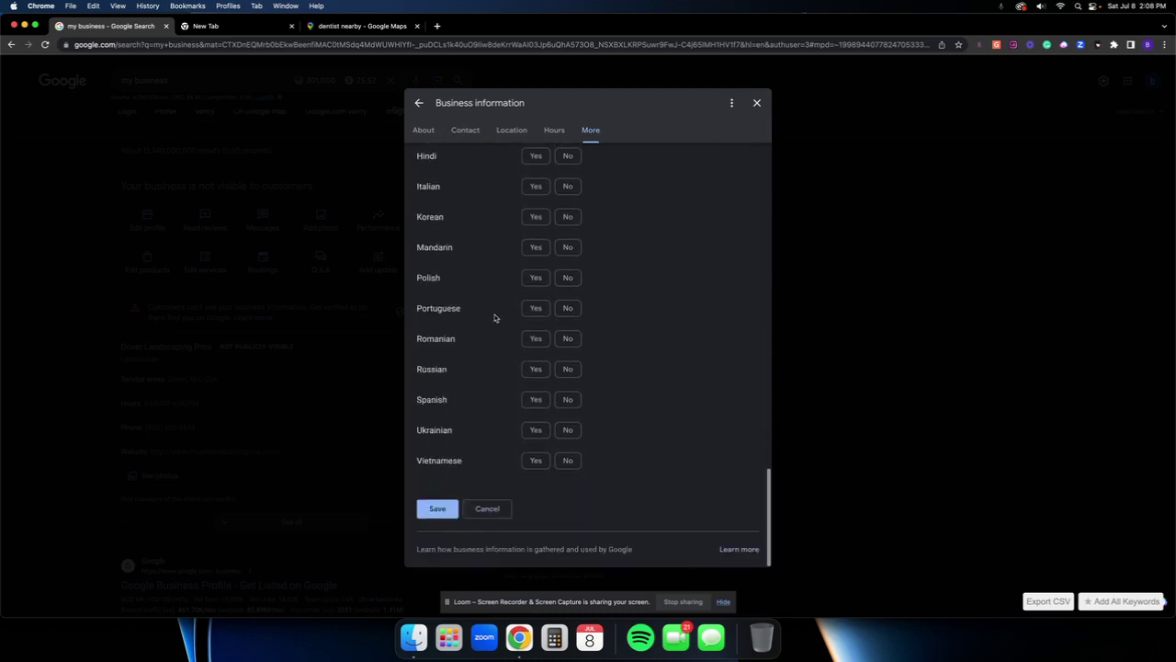
scroll(496, 432, "up", 1)
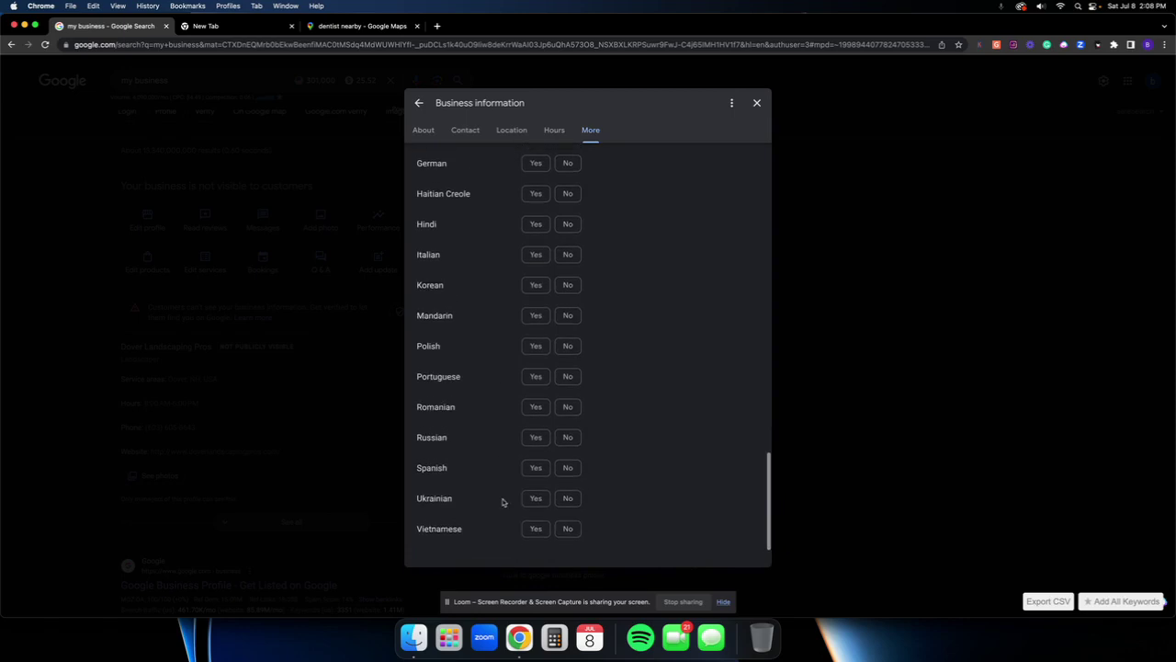
- Close the business information window and open the profile's services for editing
scroll(466, 425, "up", 20)
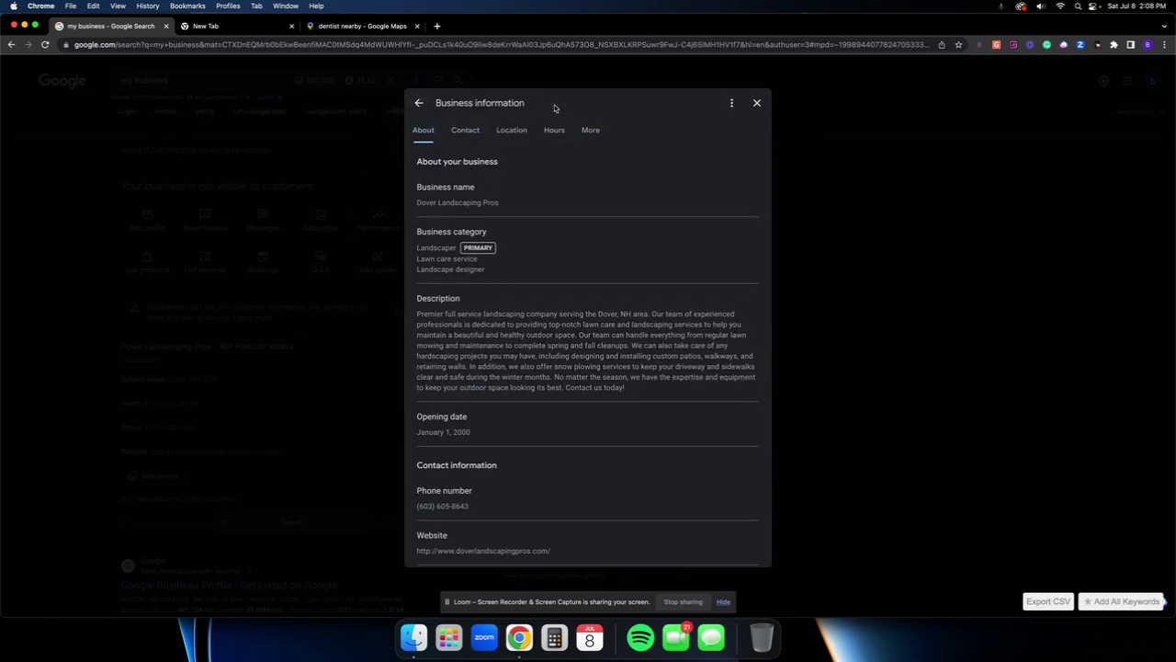
left_click_drag(444, 103, 583, 112)
left_click(756, 103)
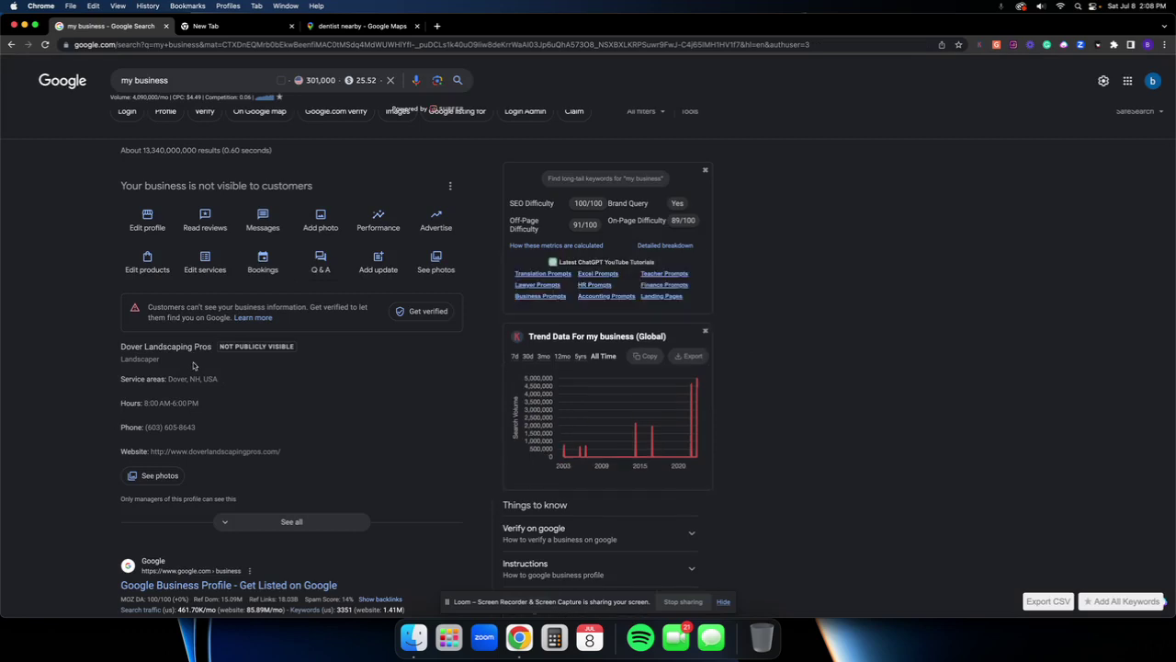
left_click(204, 260)
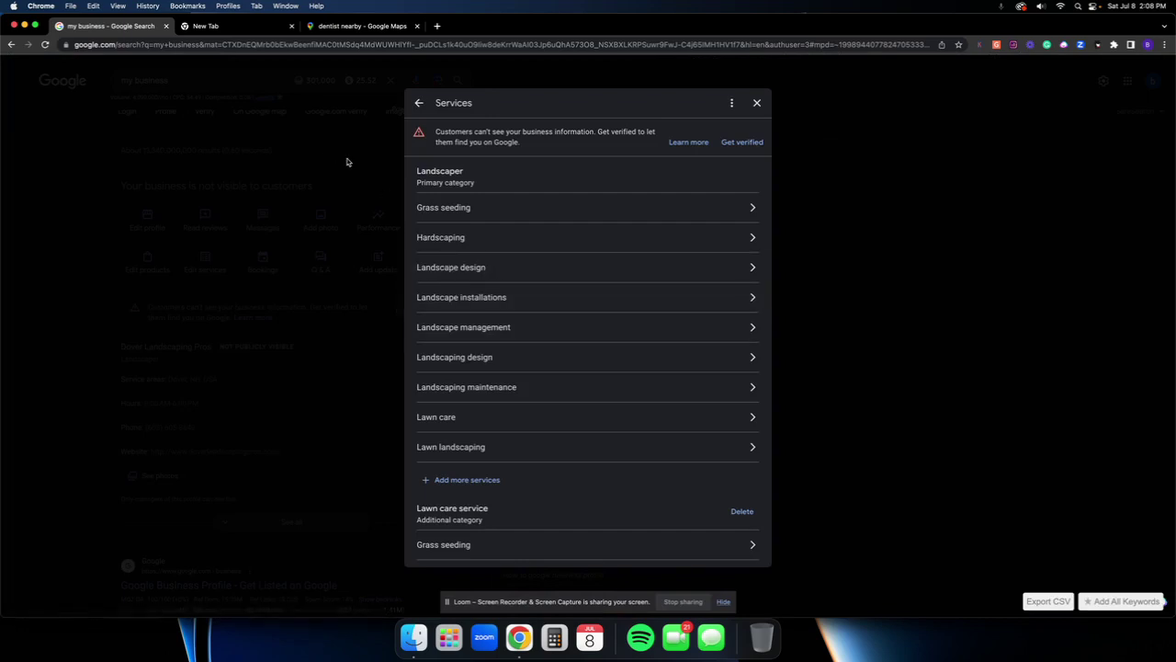
- Show the installed browser extensions on the Google Maps page and search the map for "landscaper near me"
left_click(351, 28)
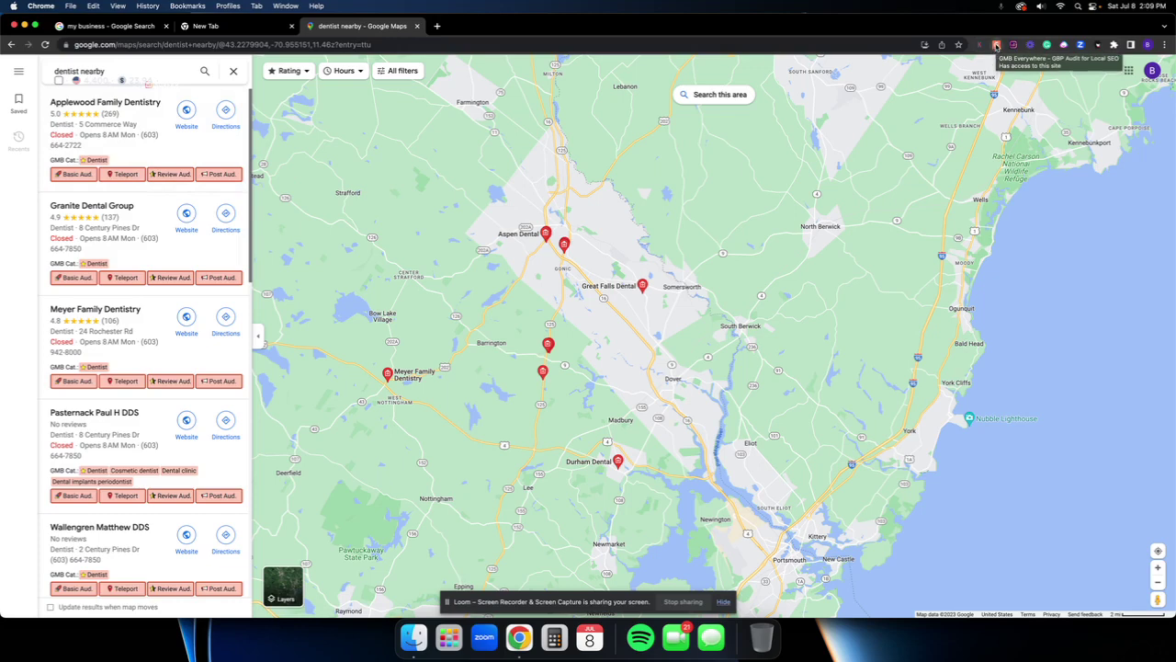
left_click(1114, 45)
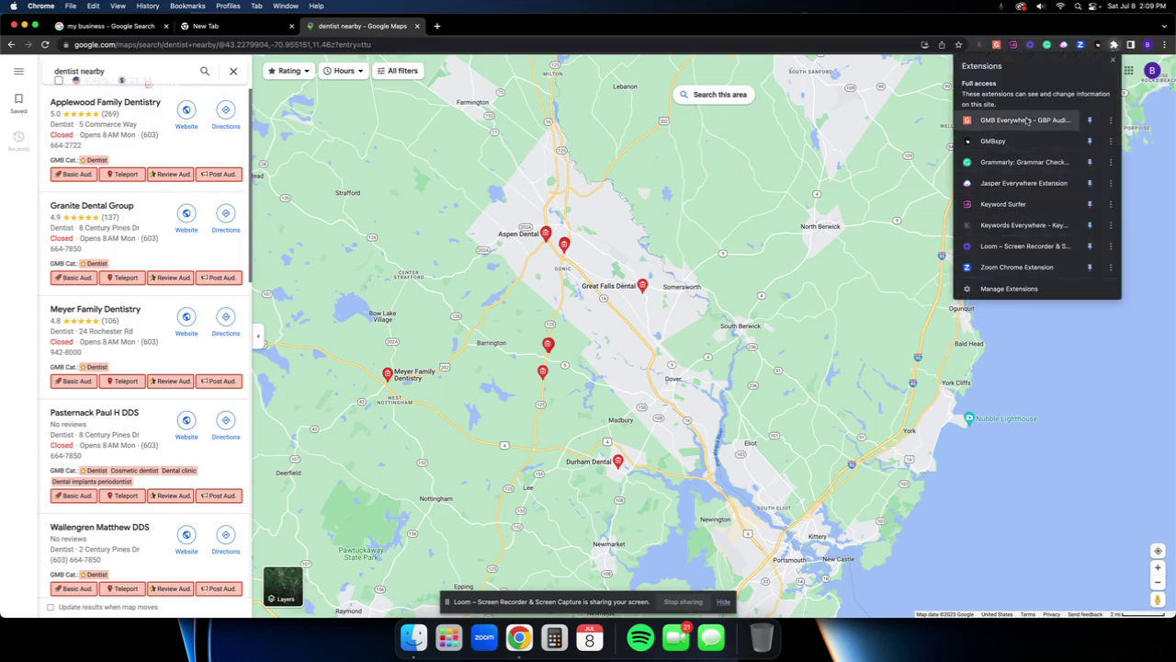
left_click(112, 78)
left_click_drag(107, 71, 33, 75)
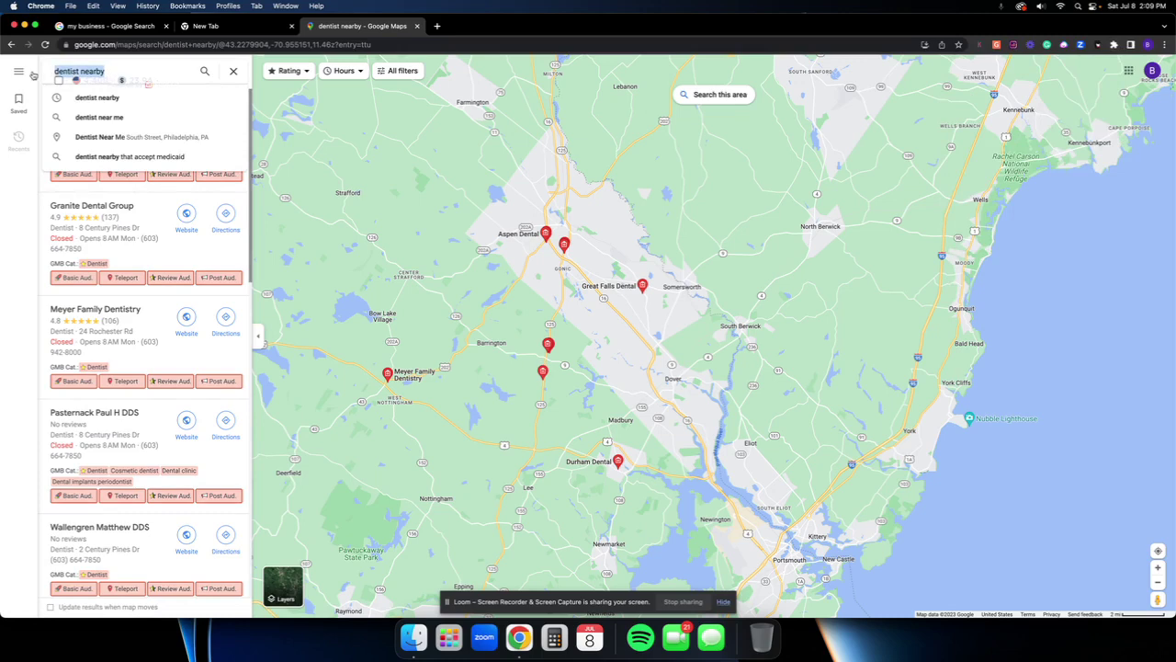
type("landscaper")
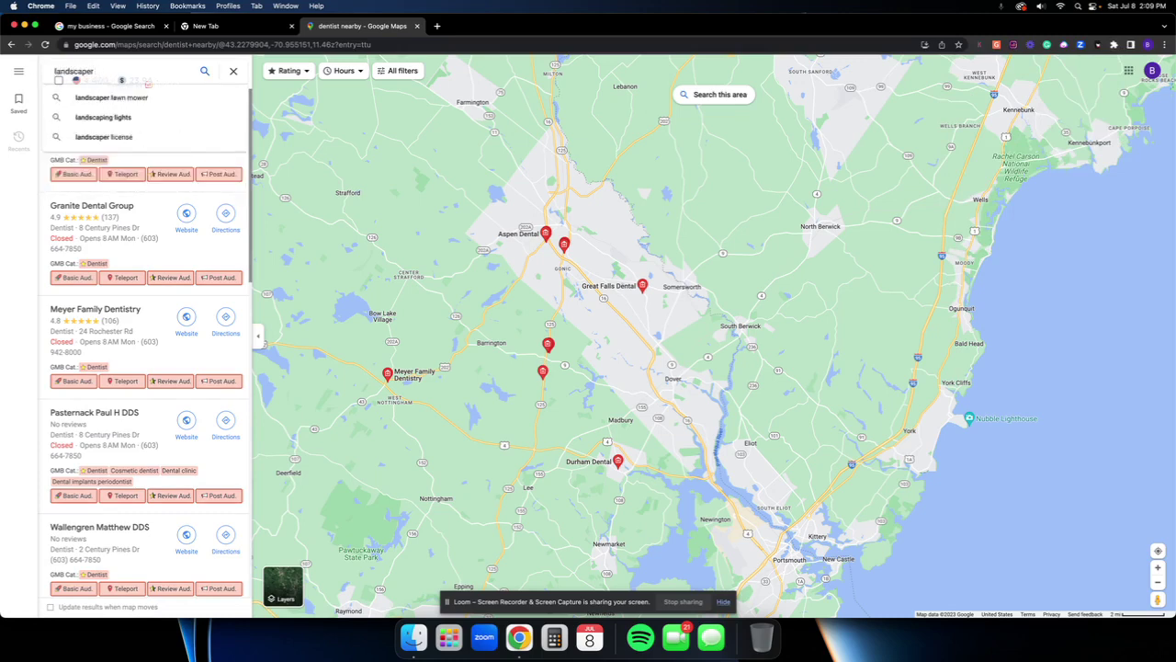
type(" near me")
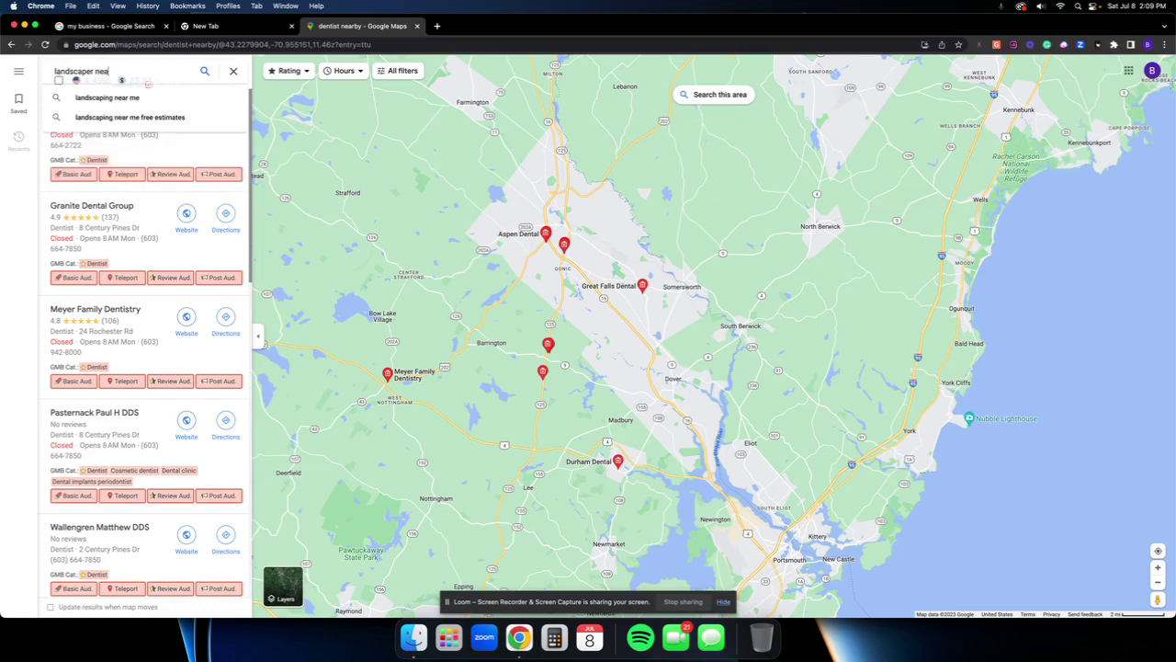
key("Return")
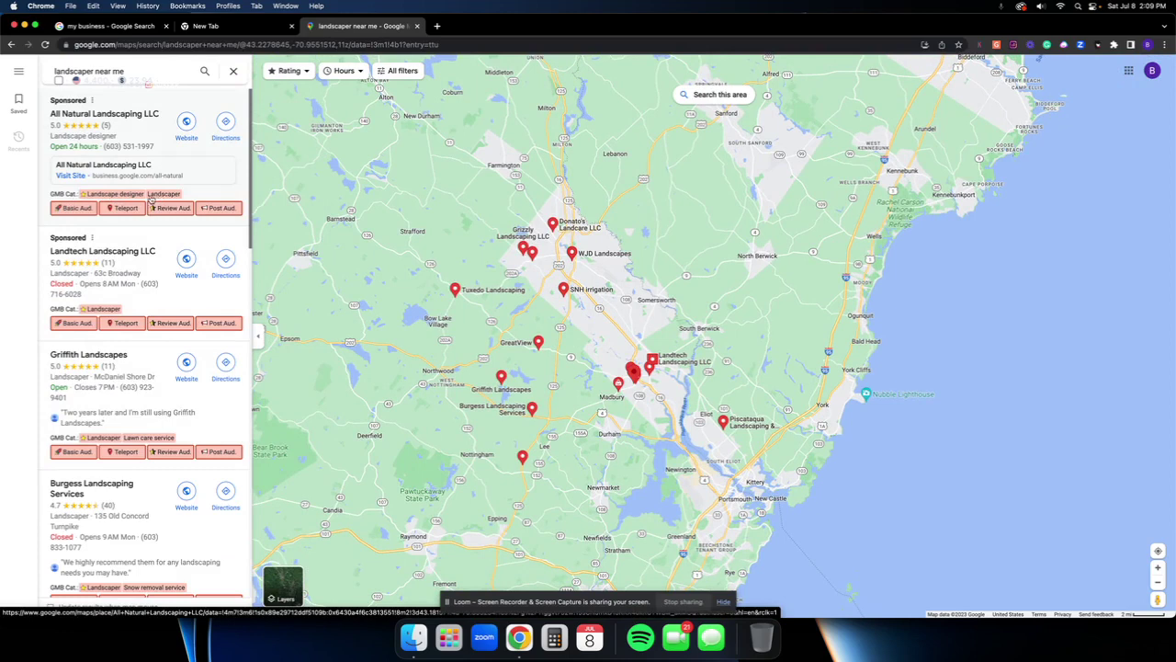
- Look through the landscaper search results on the map and compare the business categories each competitor uses
scroll(138, 230, "down", 3)
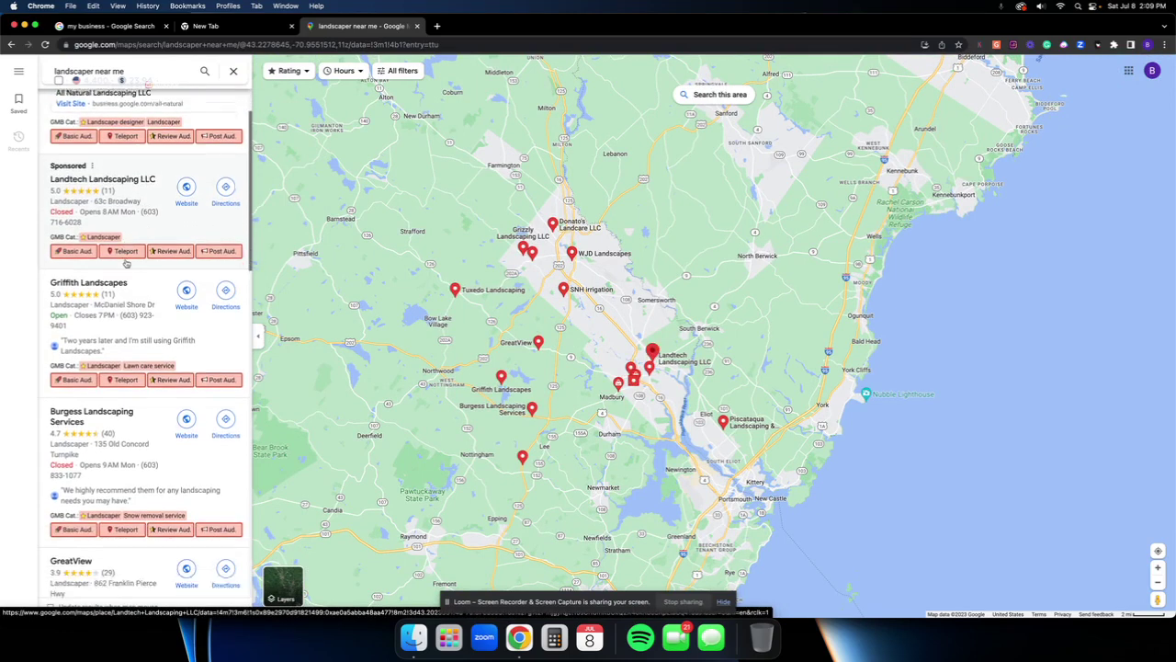
scroll(125, 260, "down", 2)
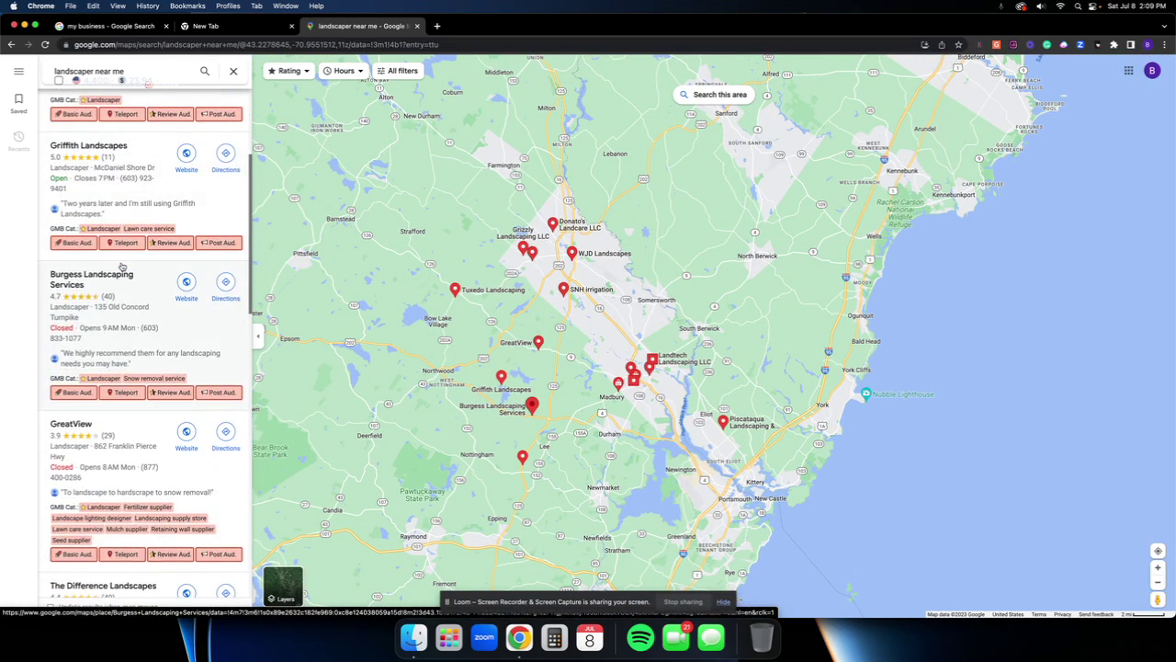
scroll(124, 265, "down", 1)
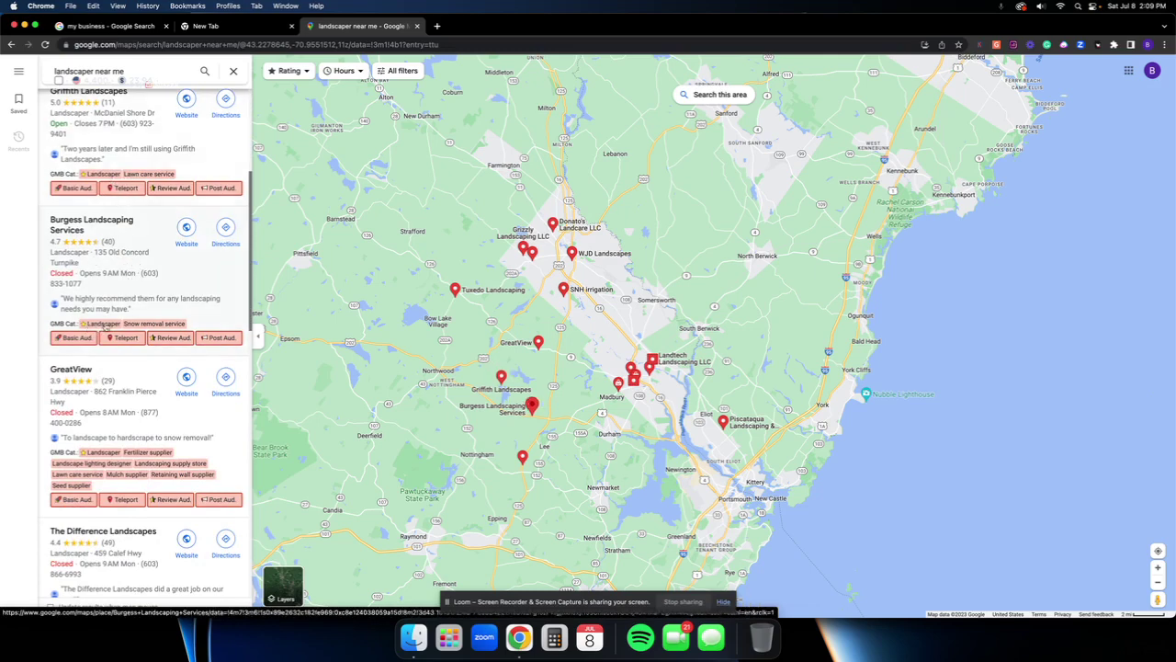
scroll(108, 329, "down", 2)
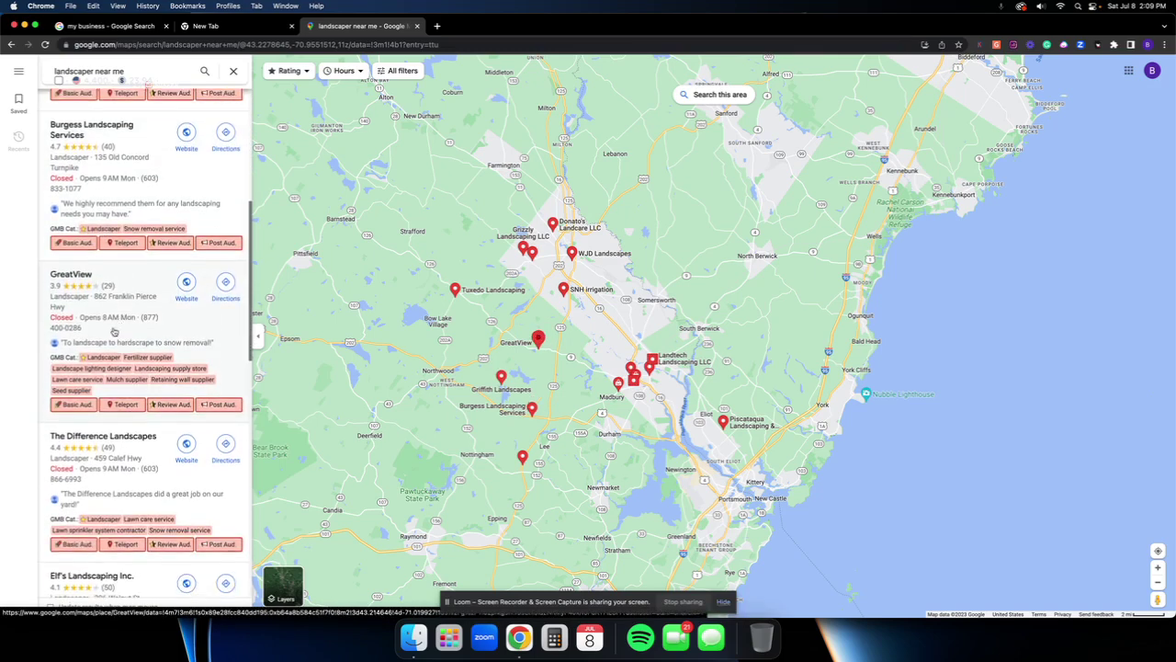
scroll(114, 331, "down", 1)
scroll(118, 329, "down", 1)
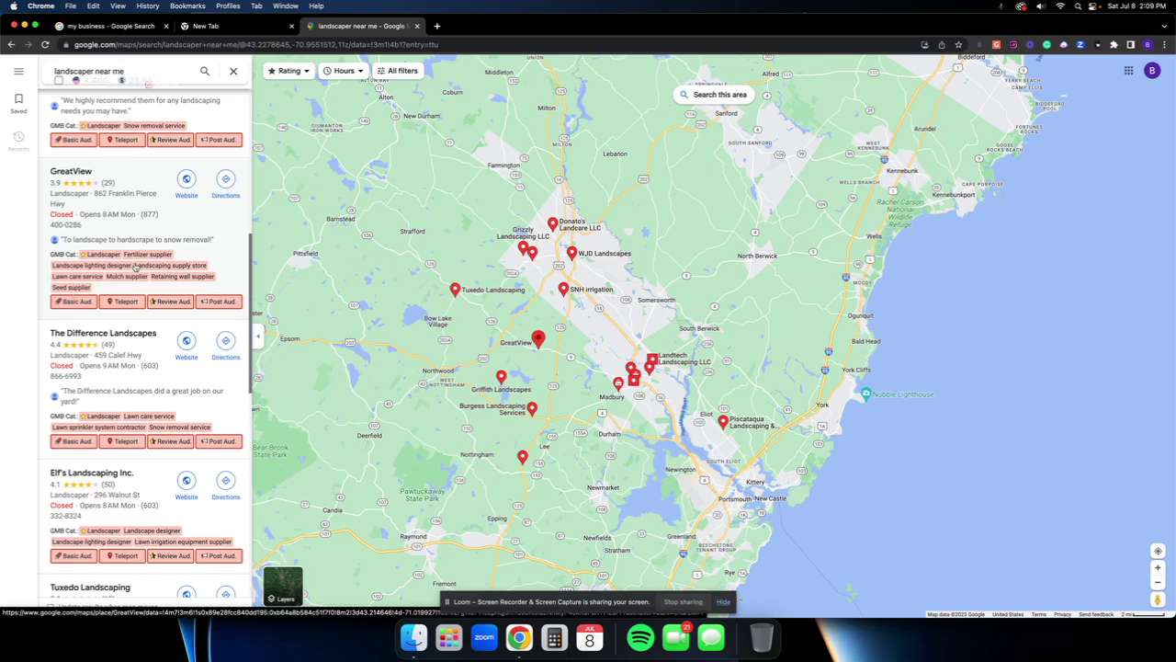
scroll(147, 294, "down", 3)
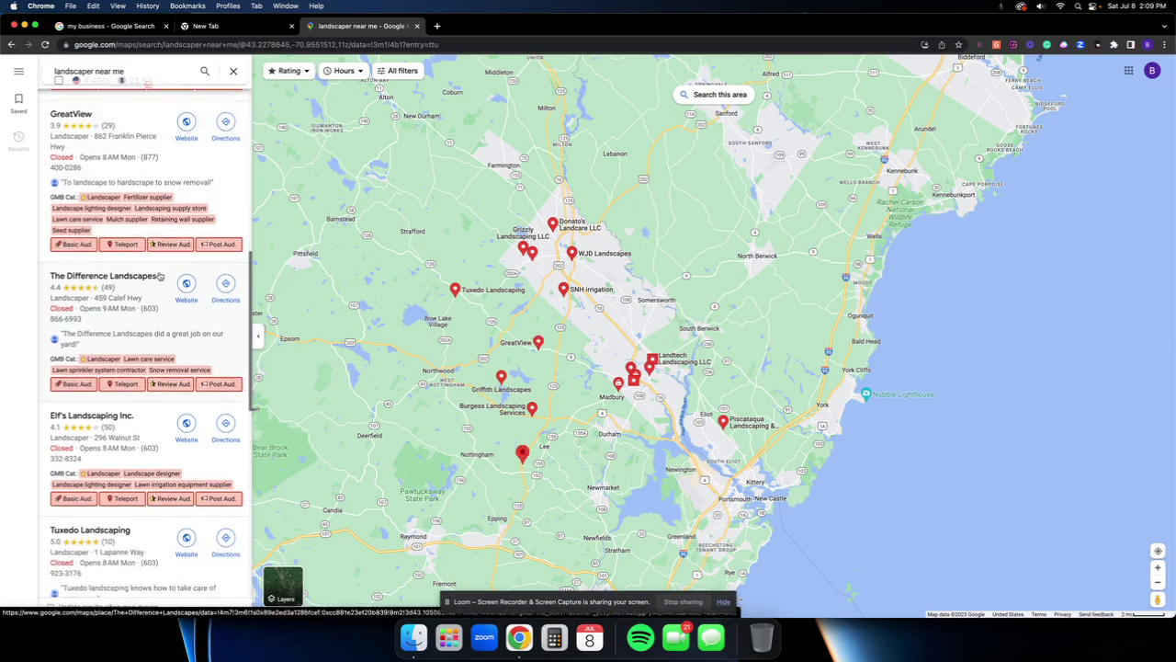
scroll(156, 279, "down", 2)
scroll(156, 278, "up", 12)
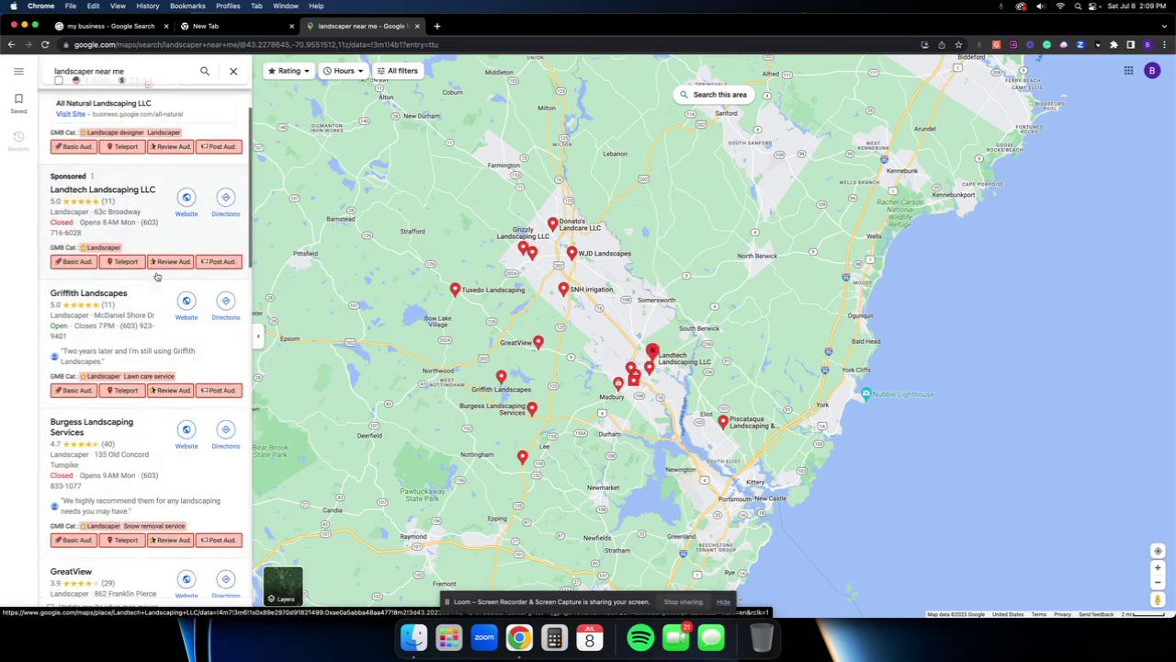
scroll(156, 278, "down", 2)
scroll(156, 275, "down", 5)
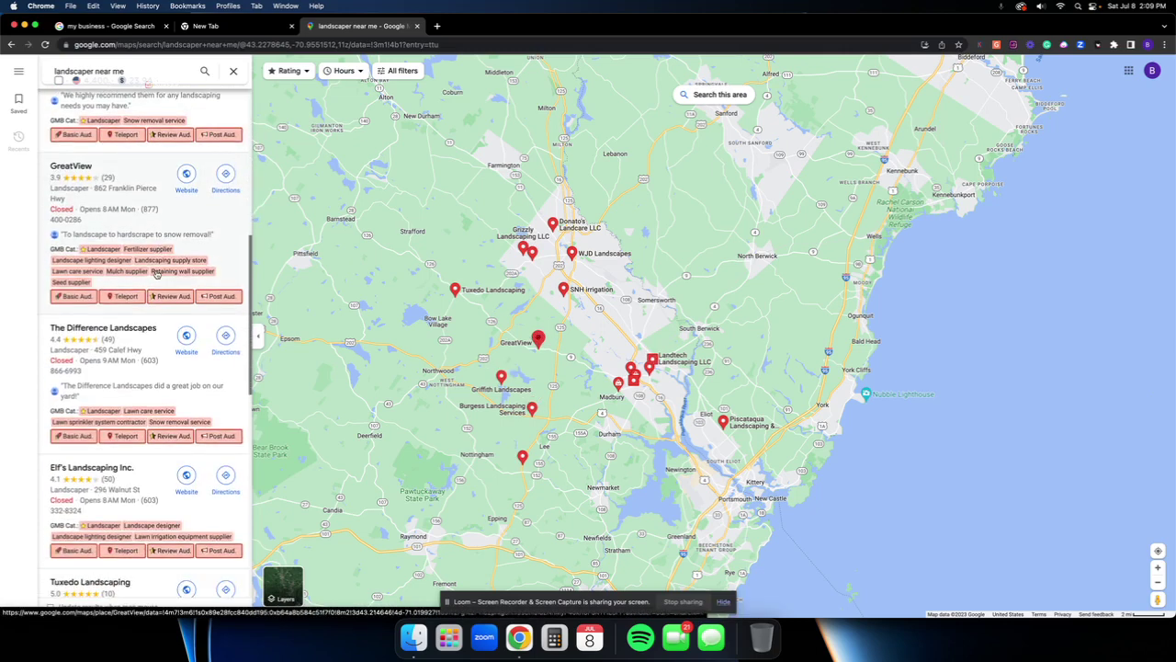
- Return to the business profile's services list and view the price and description options of the Grass seeding service
left_click(109, 26)
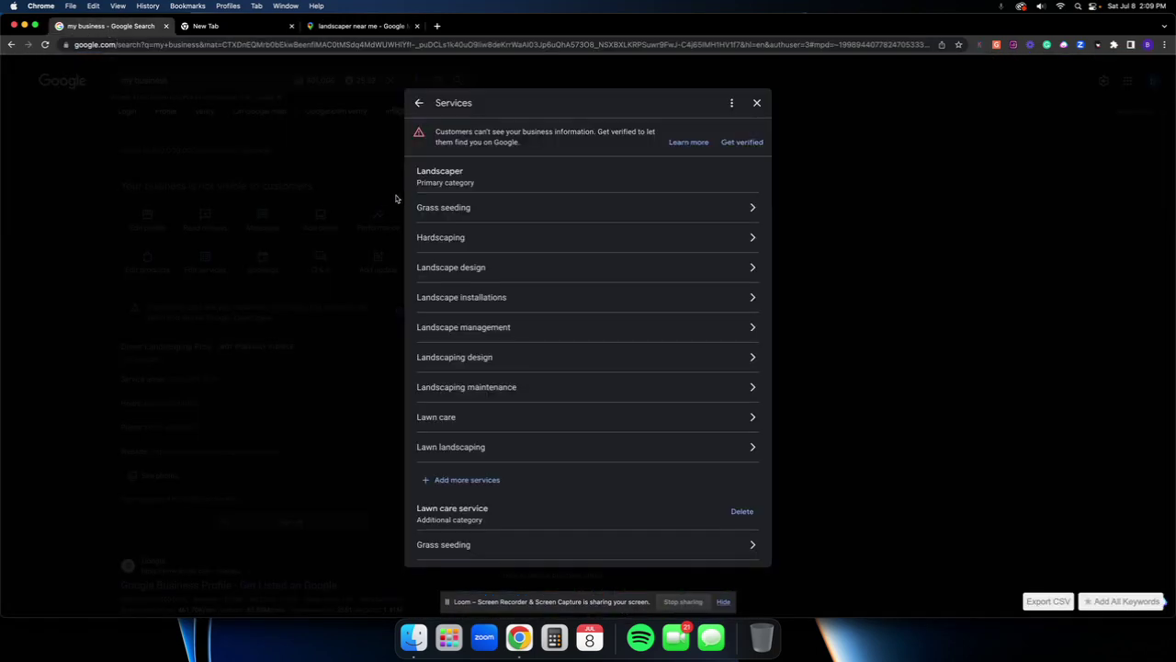
scroll(471, 179, "down", 1)
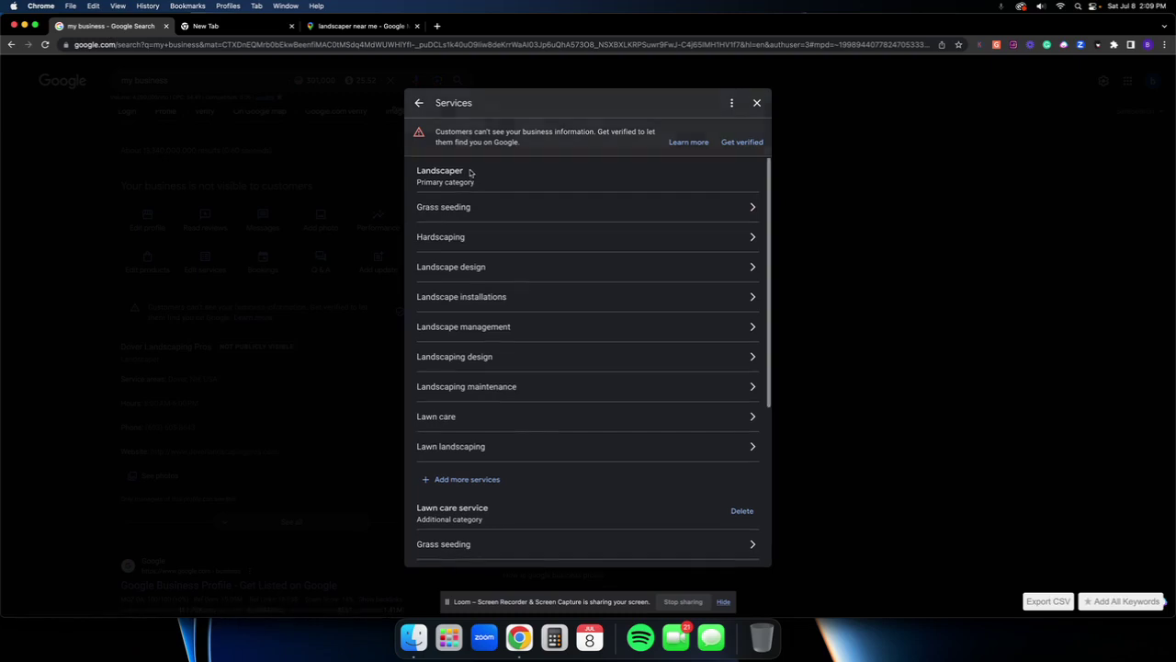
left_click(578, 215)
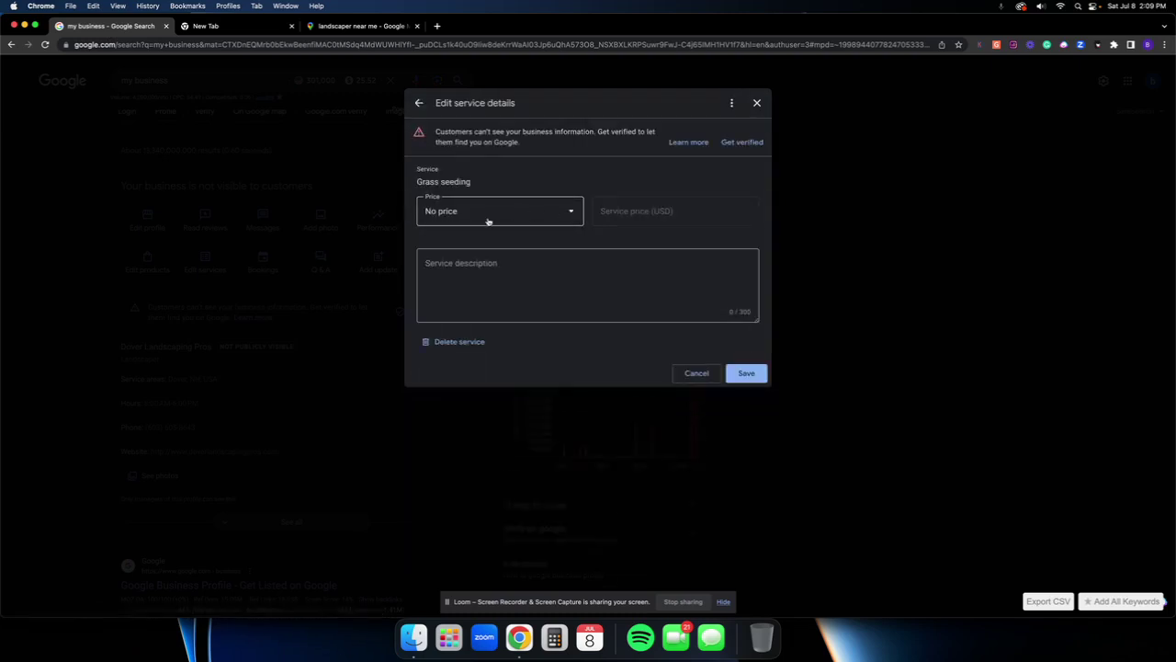
left_click(419, 102)
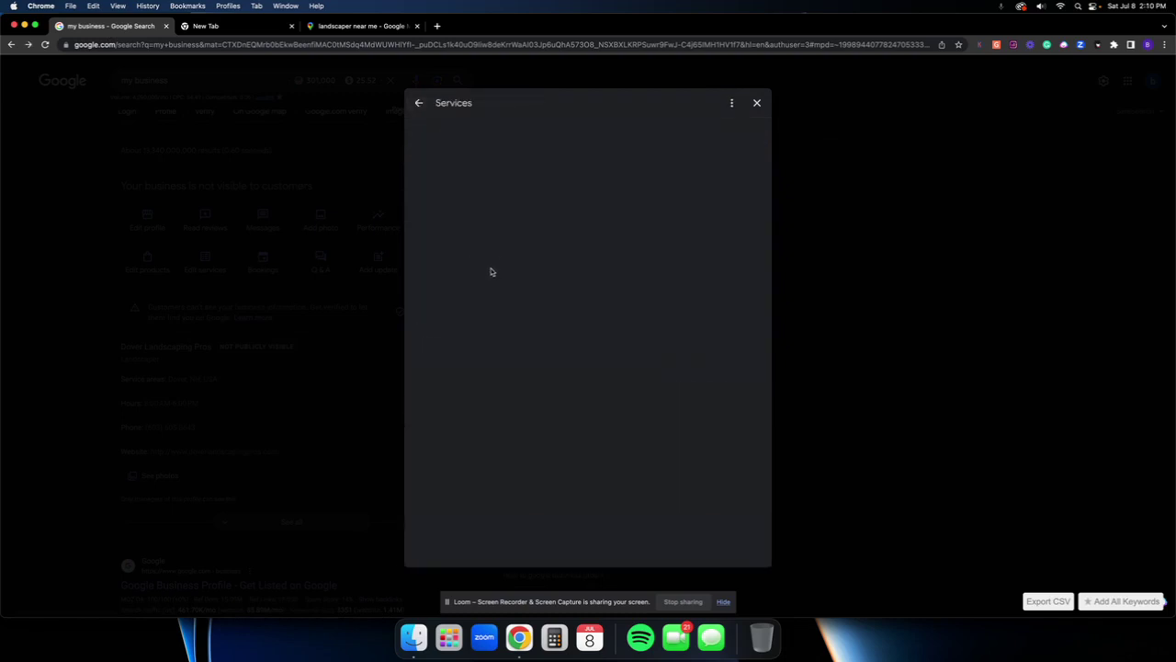
- Under the Landscaper category, select Sod installation, Stone landscaping, Stone masonry, Rock landscaping, Hydroseeding and Grading & resloping as additional services
scroll(490, 265, "down", 2)
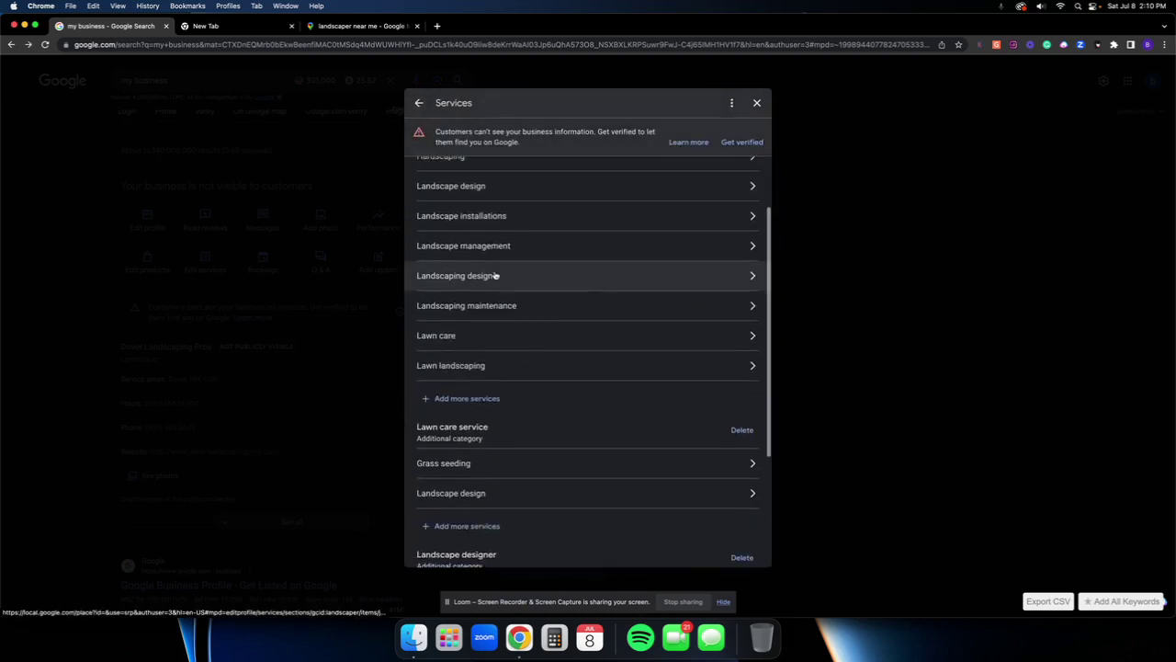
left_click(466, 398)
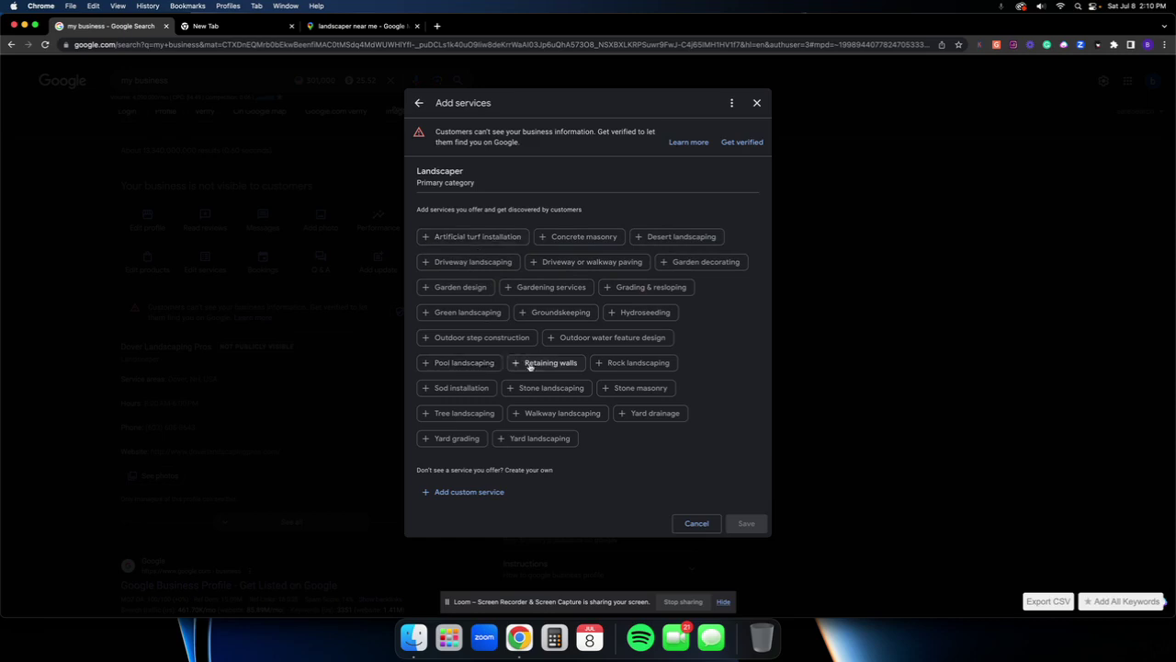
left_click(464, 393)
left_click(547, 390)
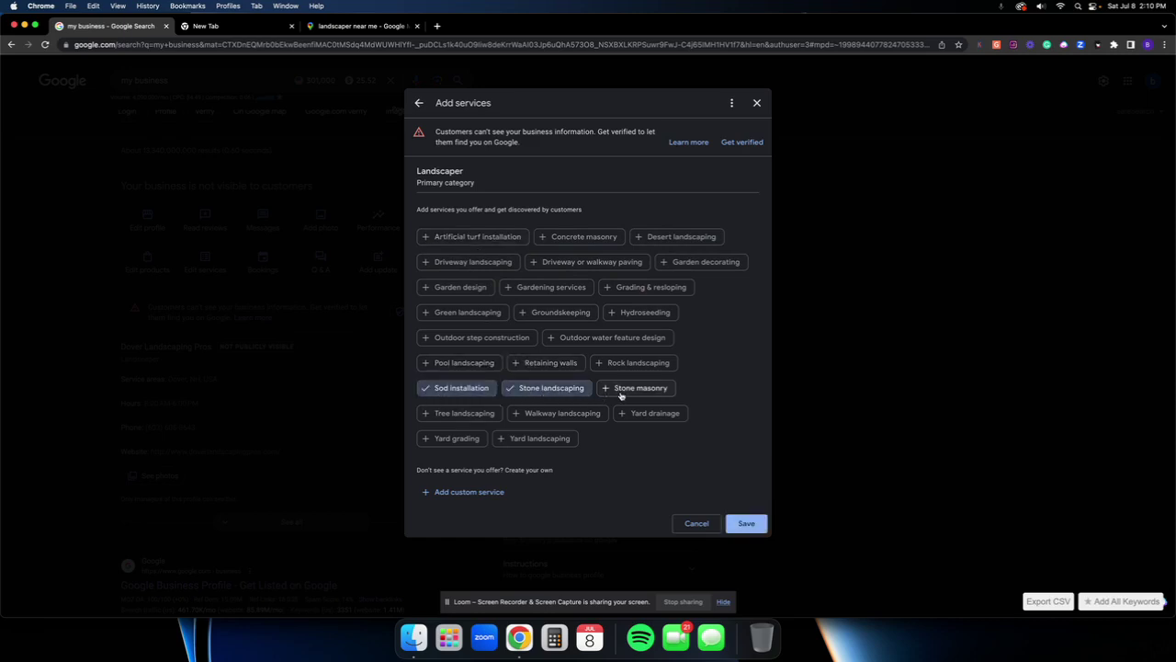
left_click(618, 390)
left_click(605, 362)
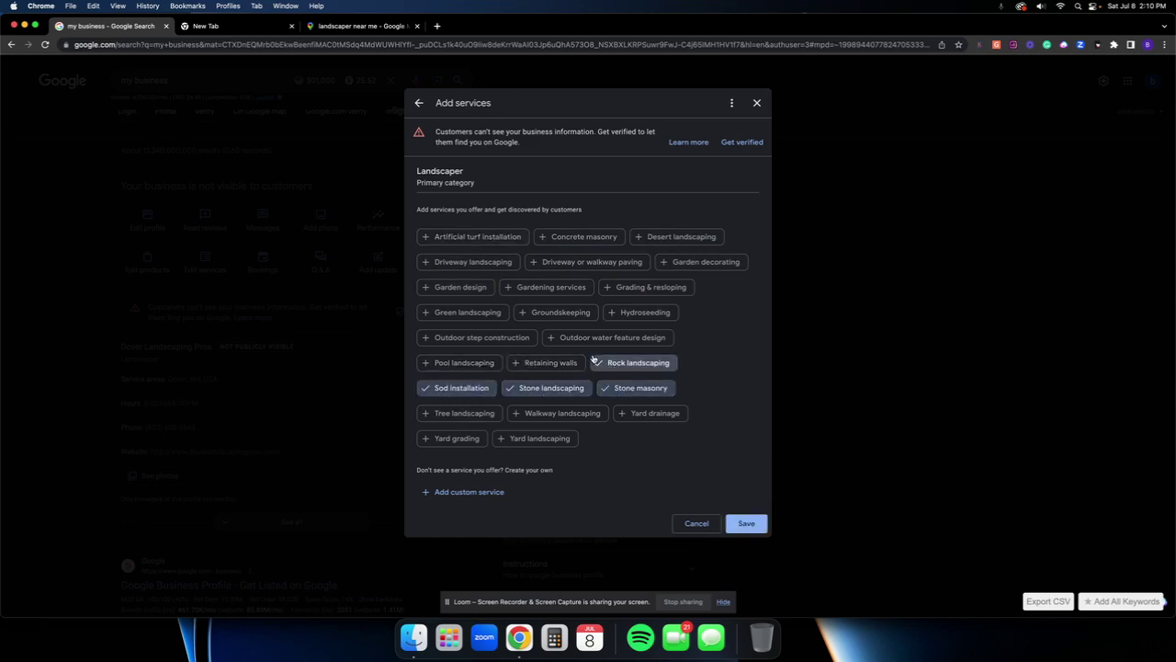
left_click(617, 311)
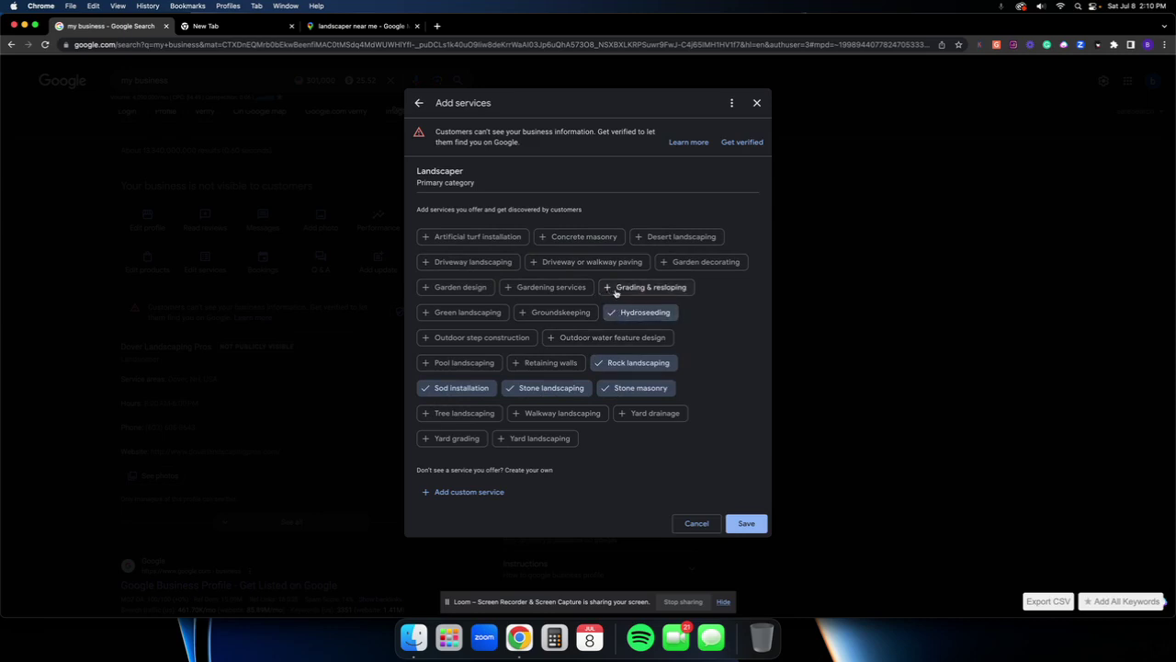
left_click(616, 291)
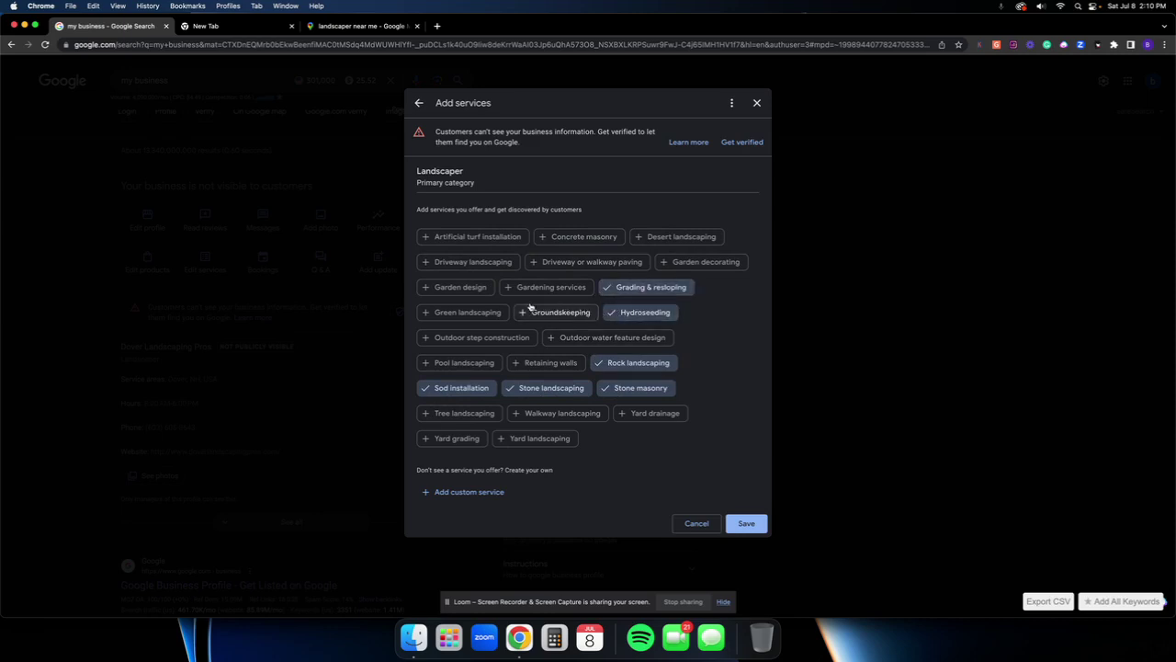
- Also select Tree landscaping, Walkway landscaping, Yard landscaping and Green landscaping, and save the Landscaper services
left_click(446, 413)
left_click(547, 415)
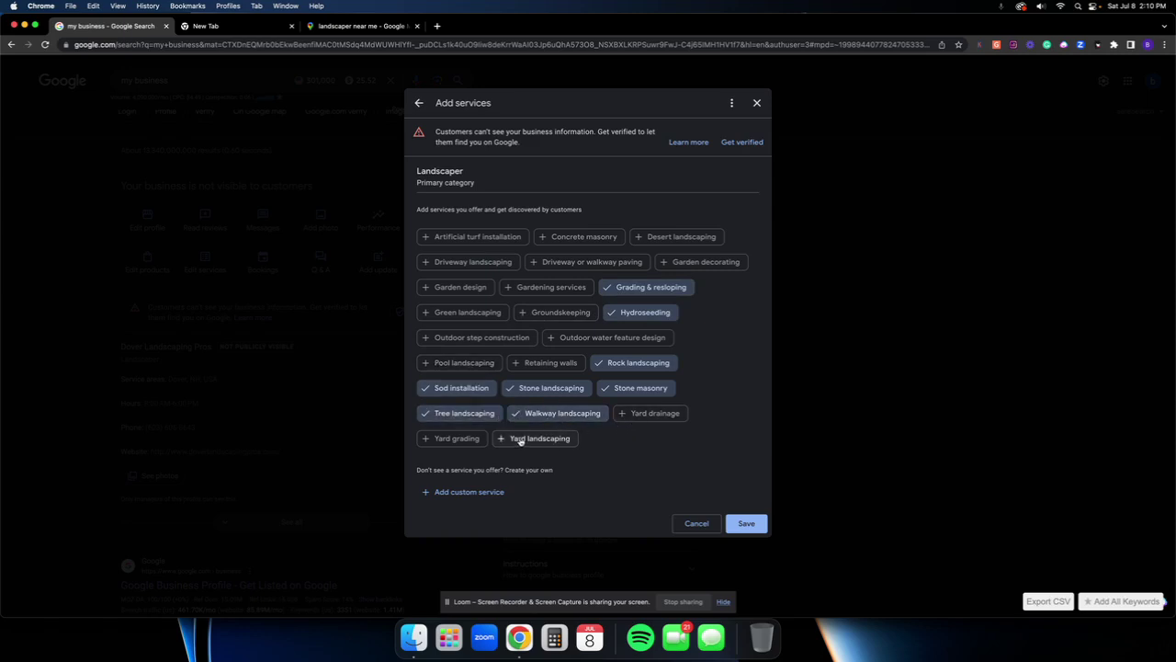
left_click(520, 440)
left_click(455, 317)
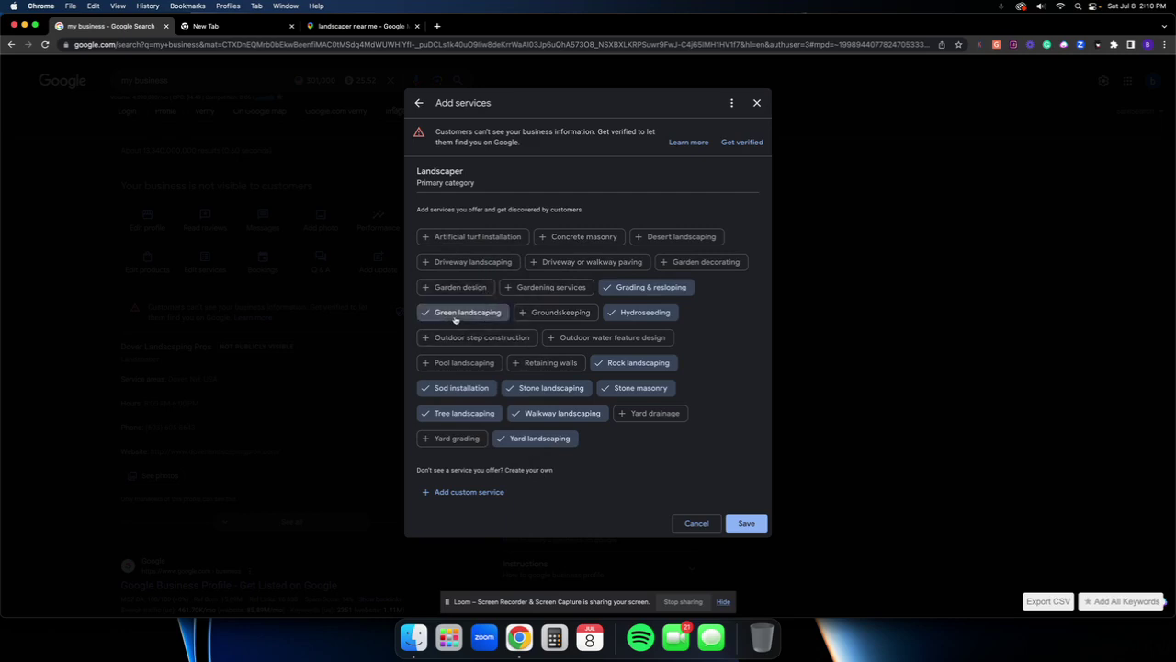
left_click(746, 523)
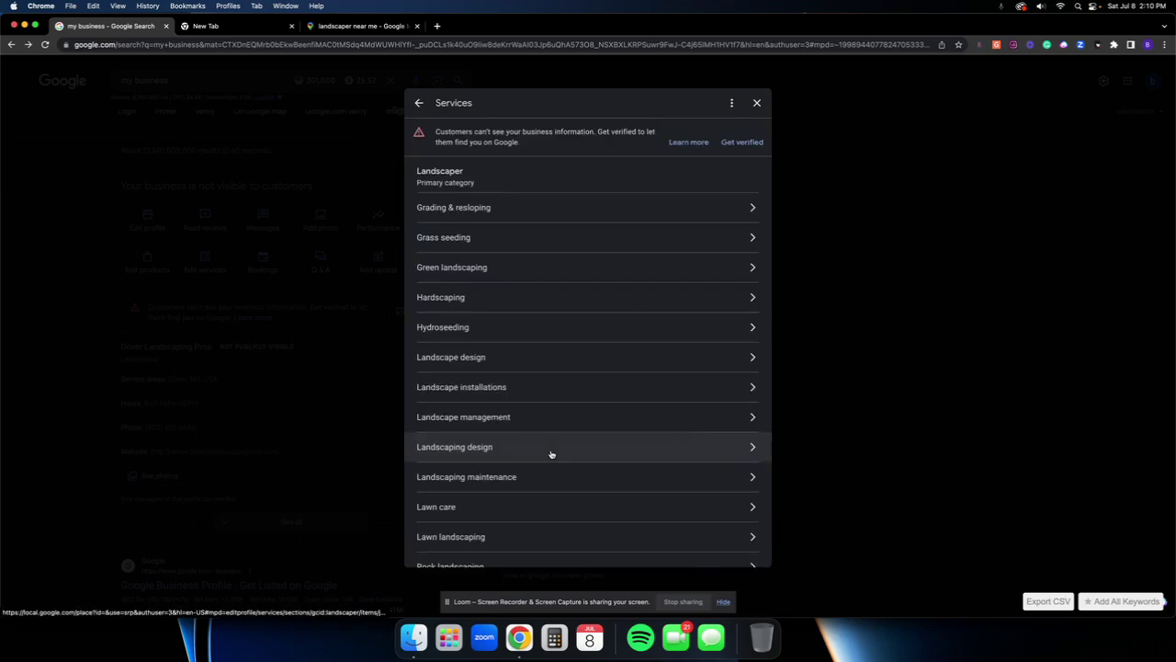
- Review the services listed under each category and point out the Lawn care service additional category
scroll(546, 380, "down", 10)
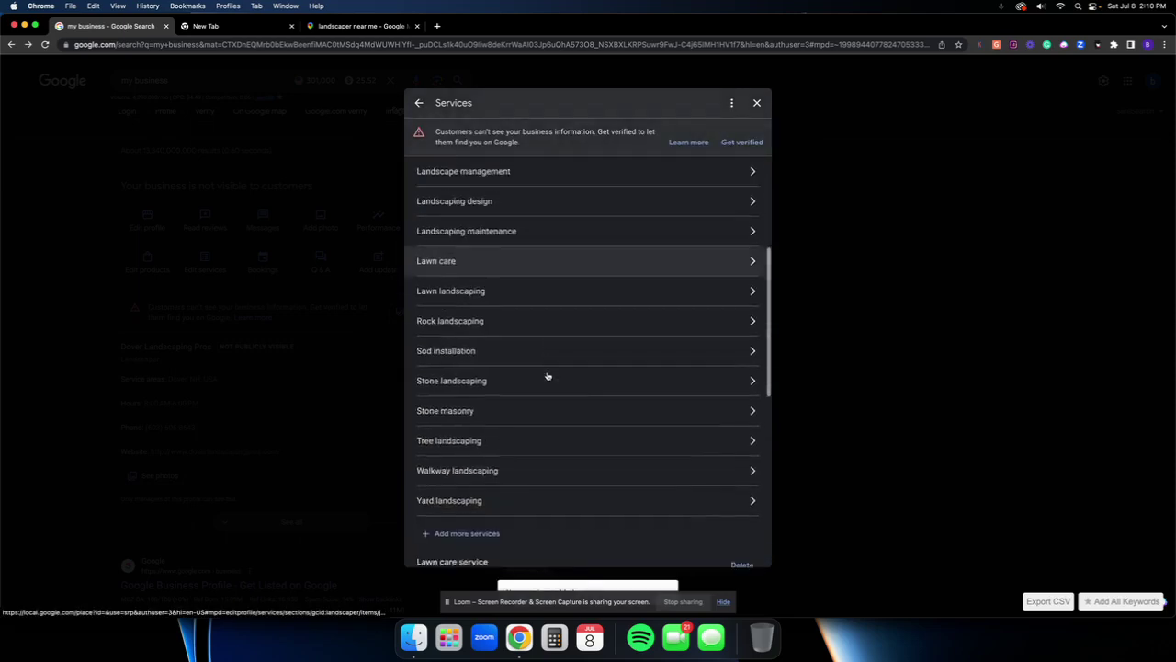
scroll(547, 375, "up", 3)
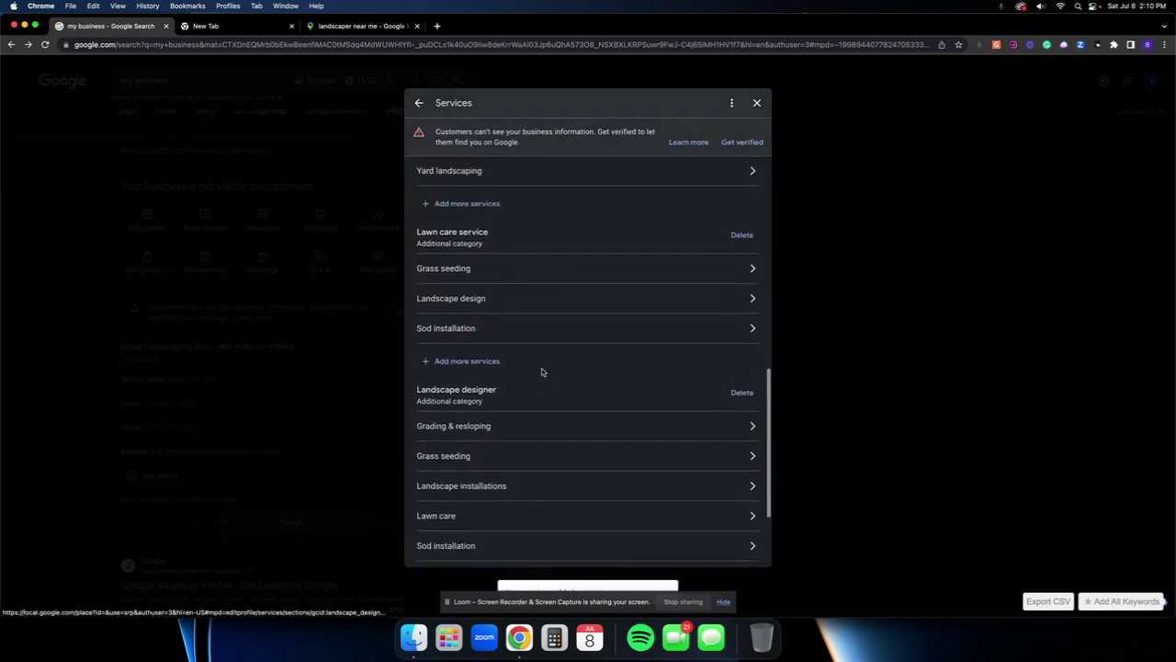
scroll(489, 298, "up", 10)
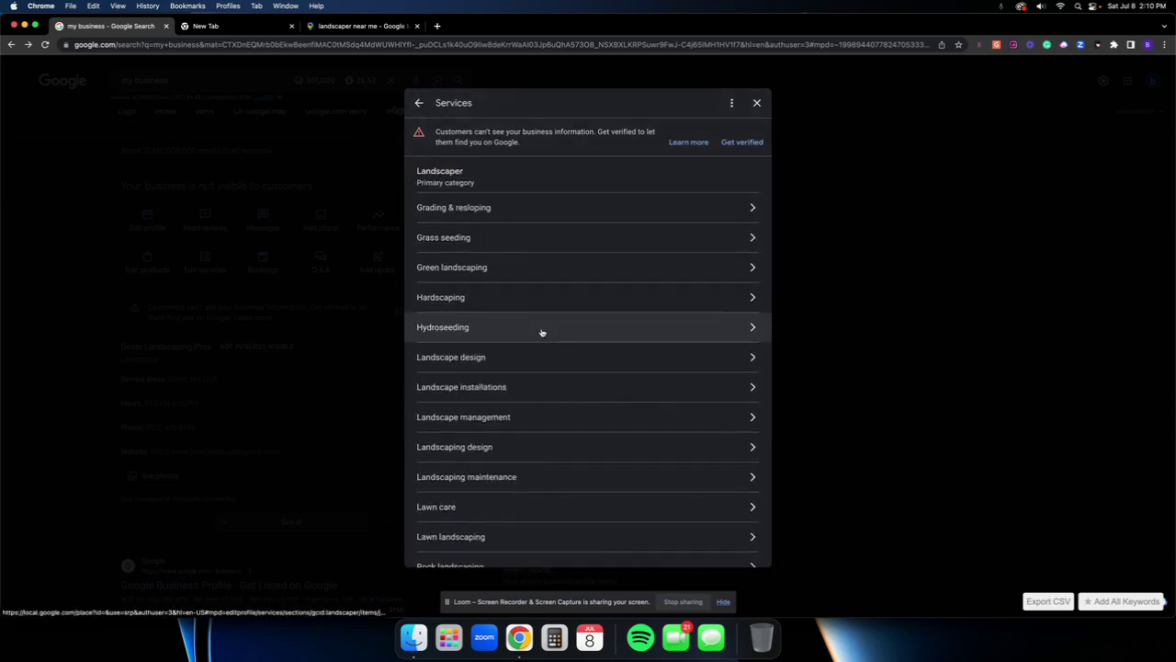
scroll(543, 357, "down", 6)
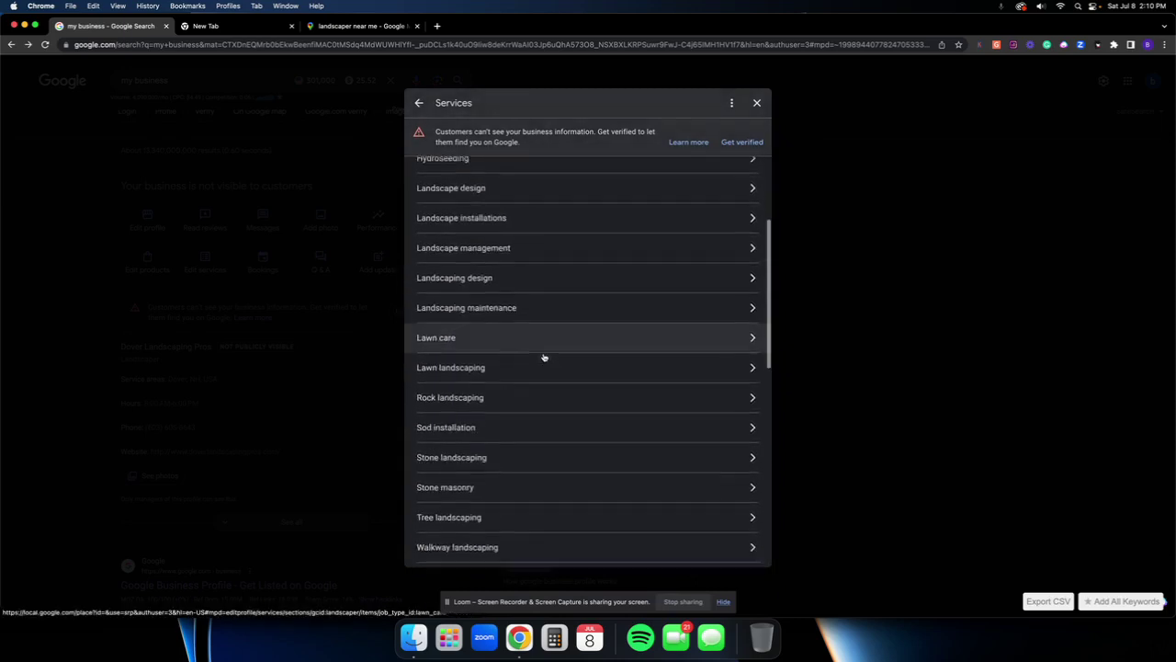
scroll(543, 357, "down", 5)
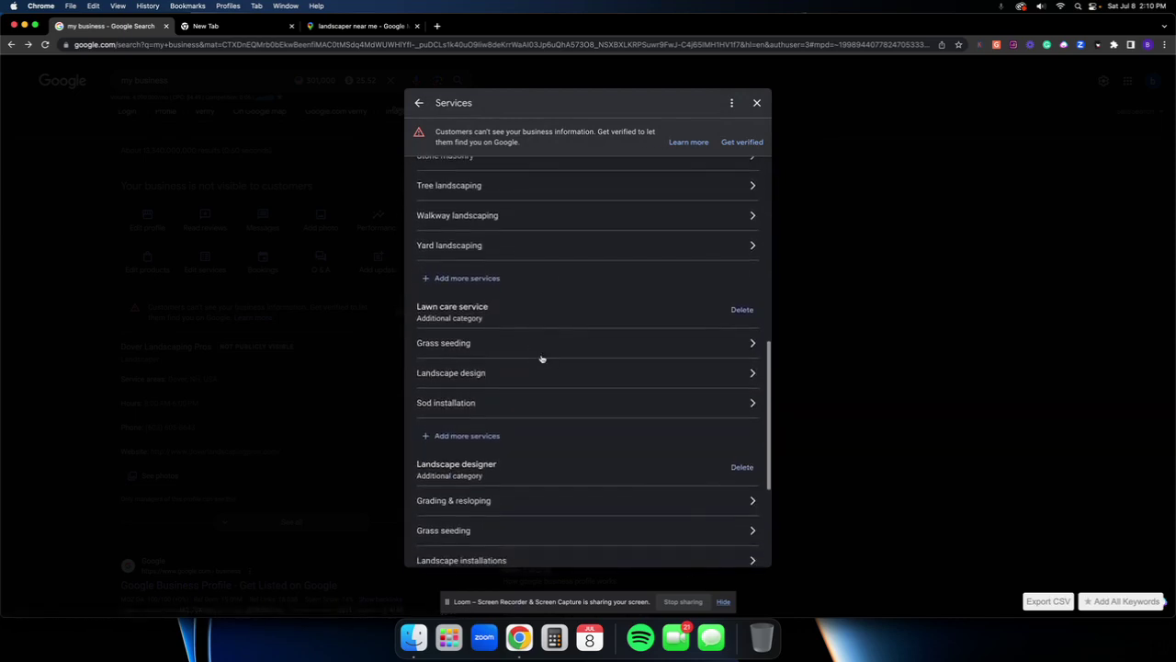
scroll(470, 315, "down", 2)
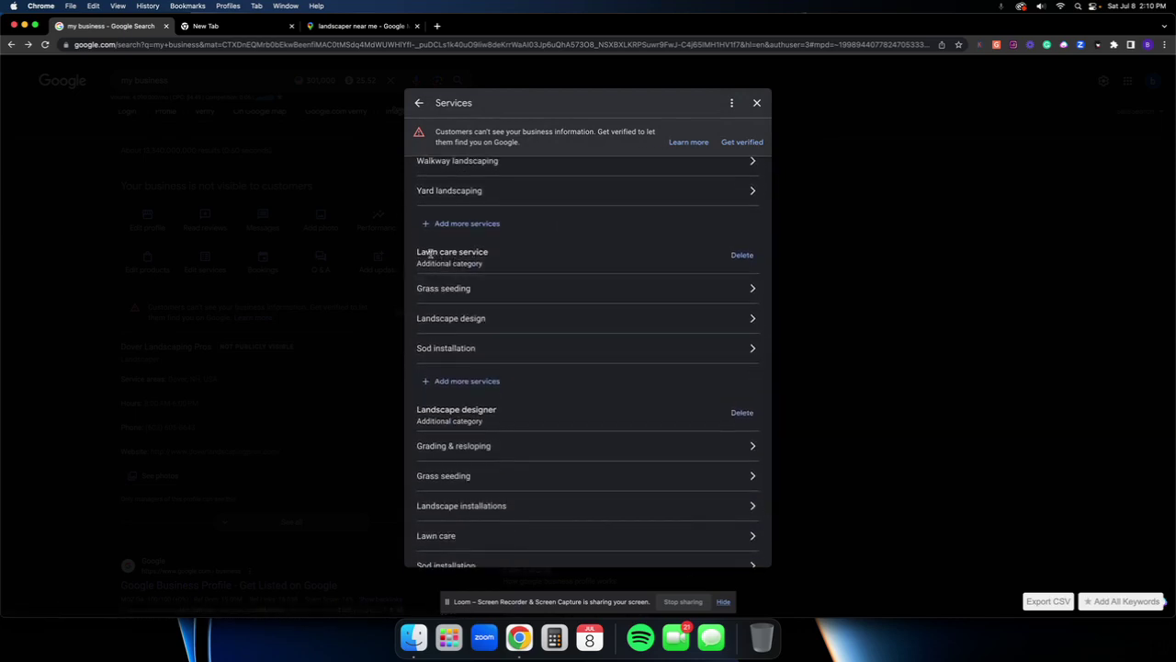
left_click_drag(418, 250, 497, 255)
left_click(502, 255)
left_click_drag(418, 255, 498, 255)
left_click(503, 251)
- Add Lawn mowing & maintenance, Mulching, Irrigation system repair & maintenance, Weed control and Yard work to the Lawn care service category and save
left_click(463, 381)
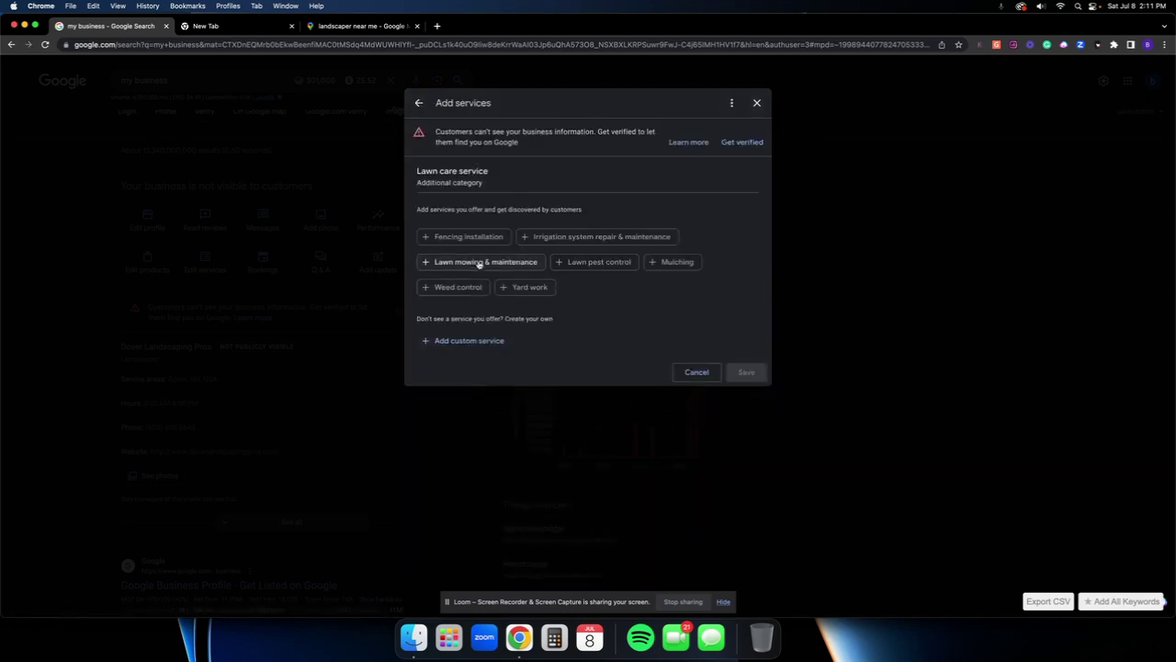
left_click(478, 267)
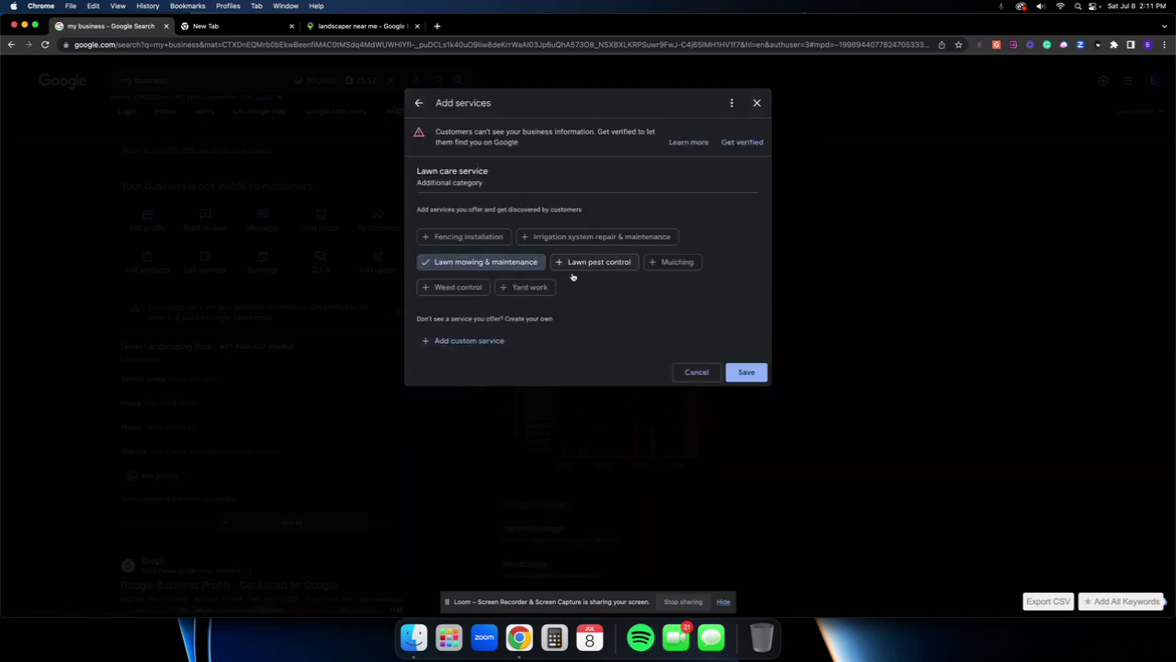
left_click(669, 264)
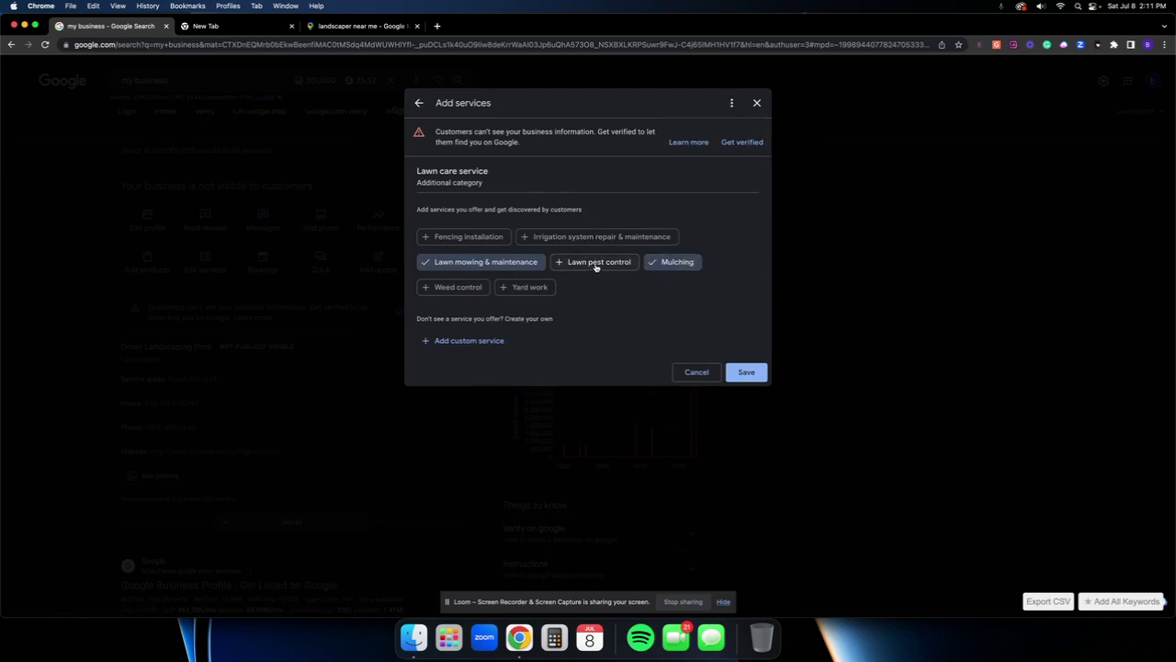
left_click(568, 241)
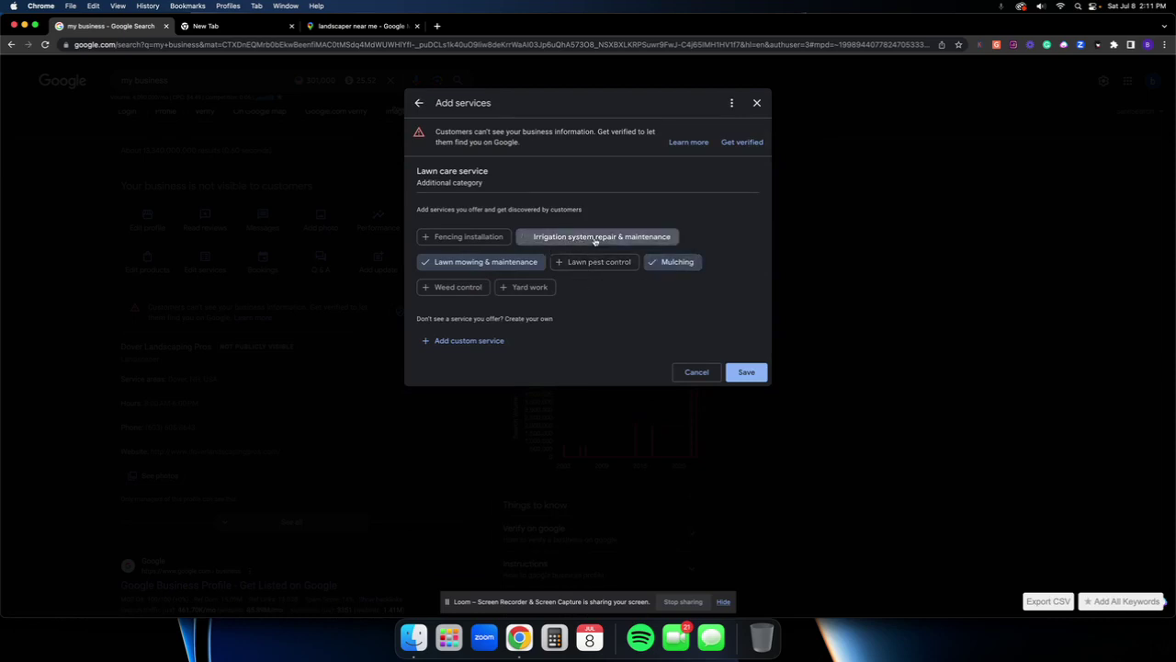
left_click(440, 292)
left_click(521, 289)
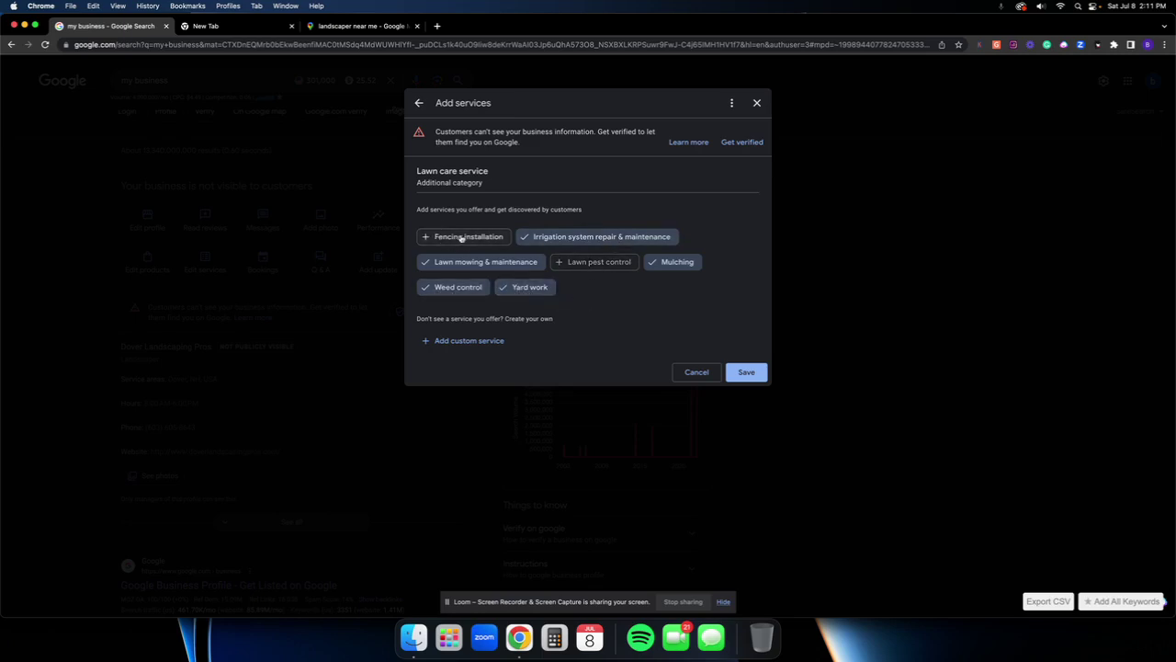
left_click(747, 372)
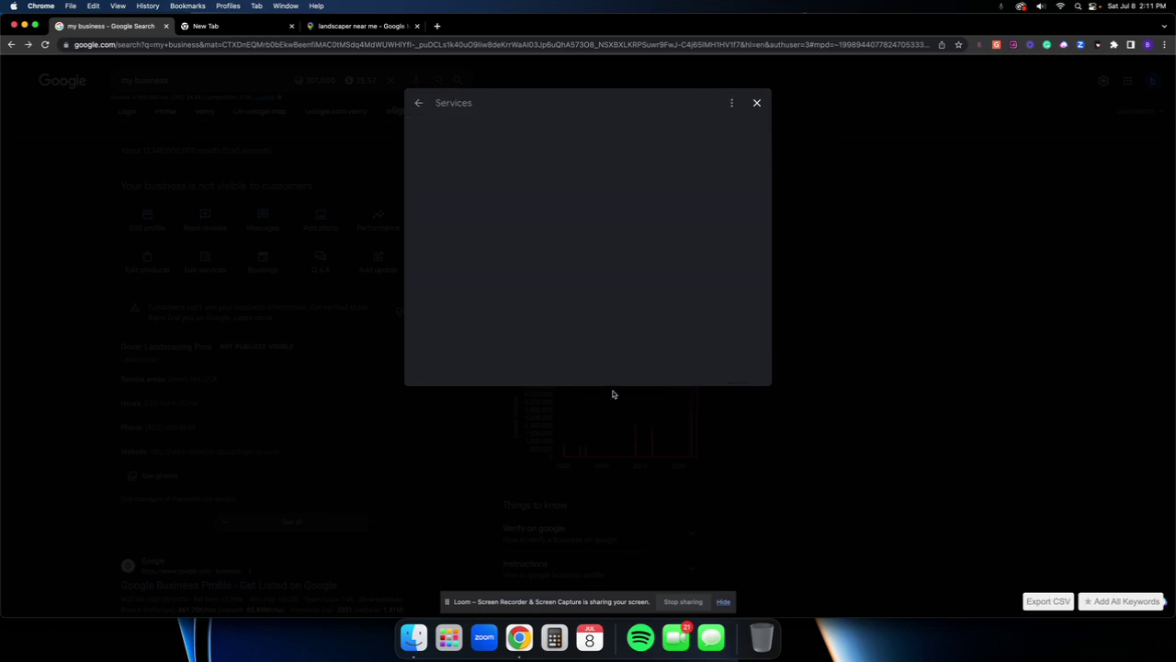
scroll(530, 375, "down", 10)
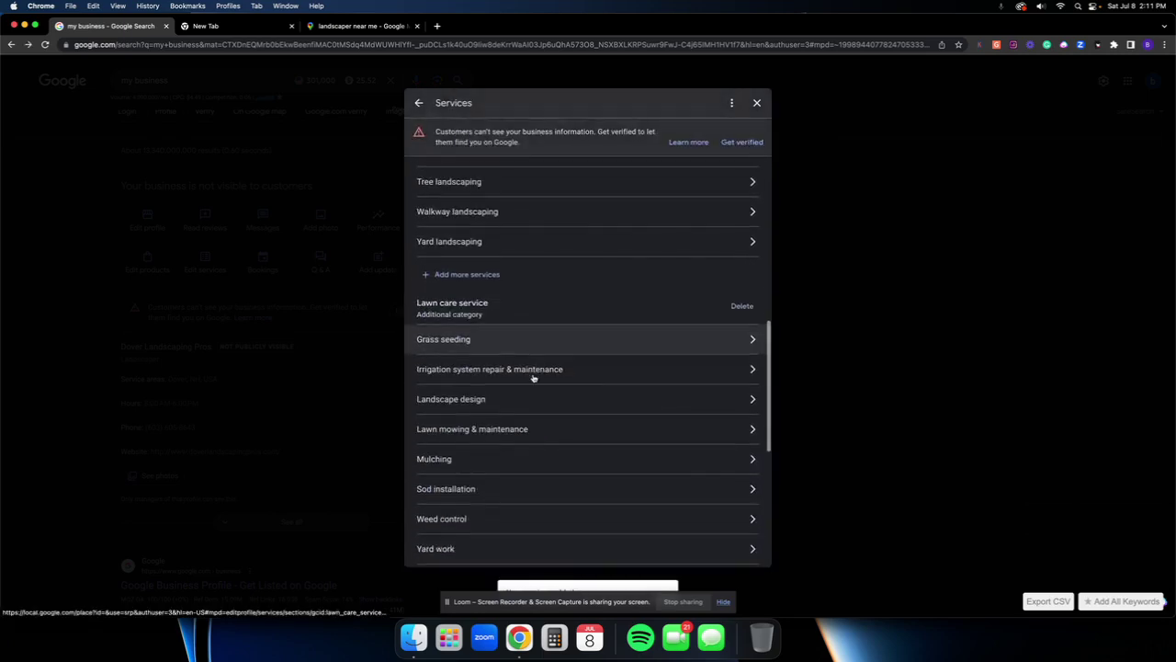
scroll(514, 365, "down", 6)
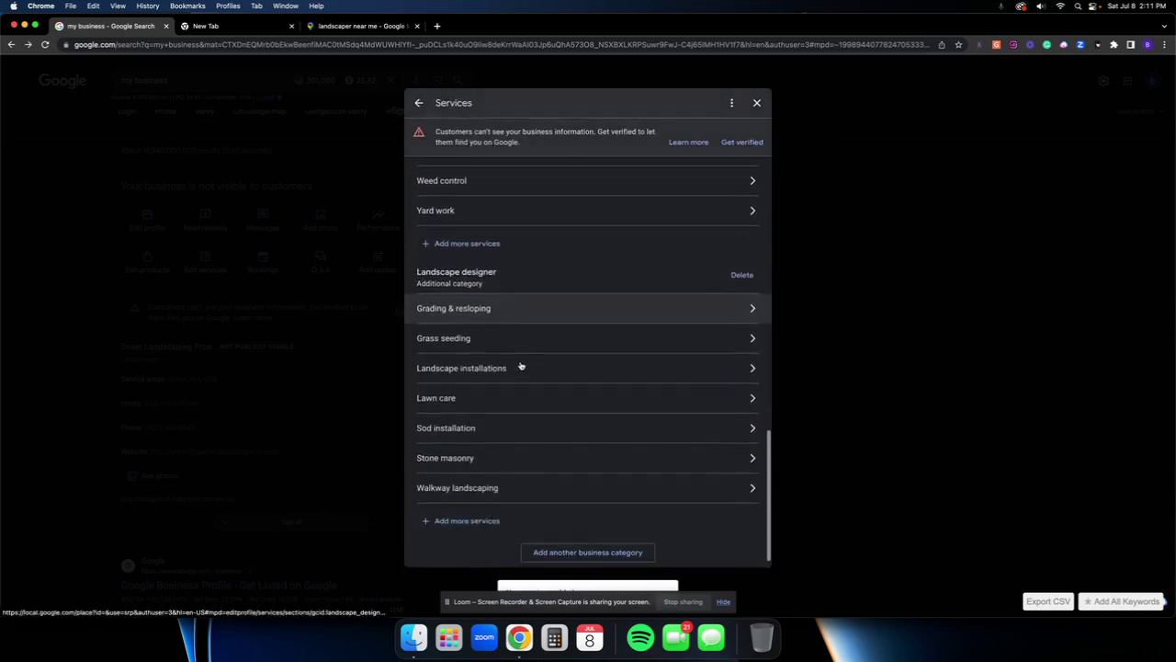
- For the Landscape designer category, select Artificial turf installation, Driveway landscaping, Garden landscaping, Gardening services and Garden design as additional services
scroll(492, 414, "down", 1)
left_click(480, 506)
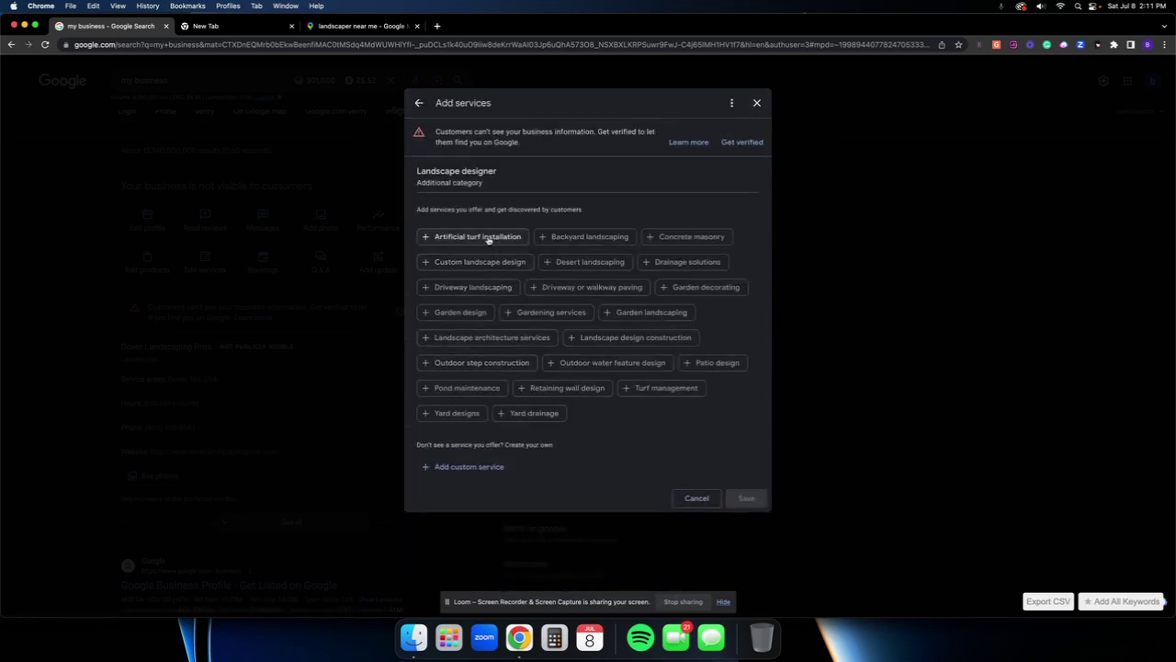
left_click(489, 238)
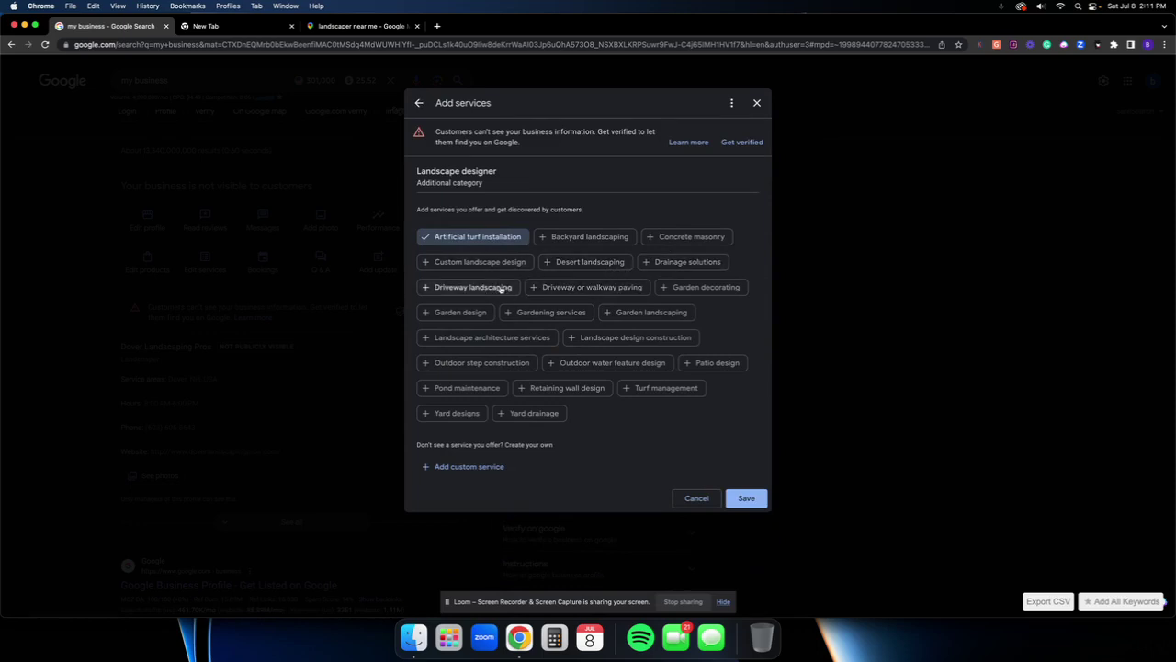
left_click(499, 287)
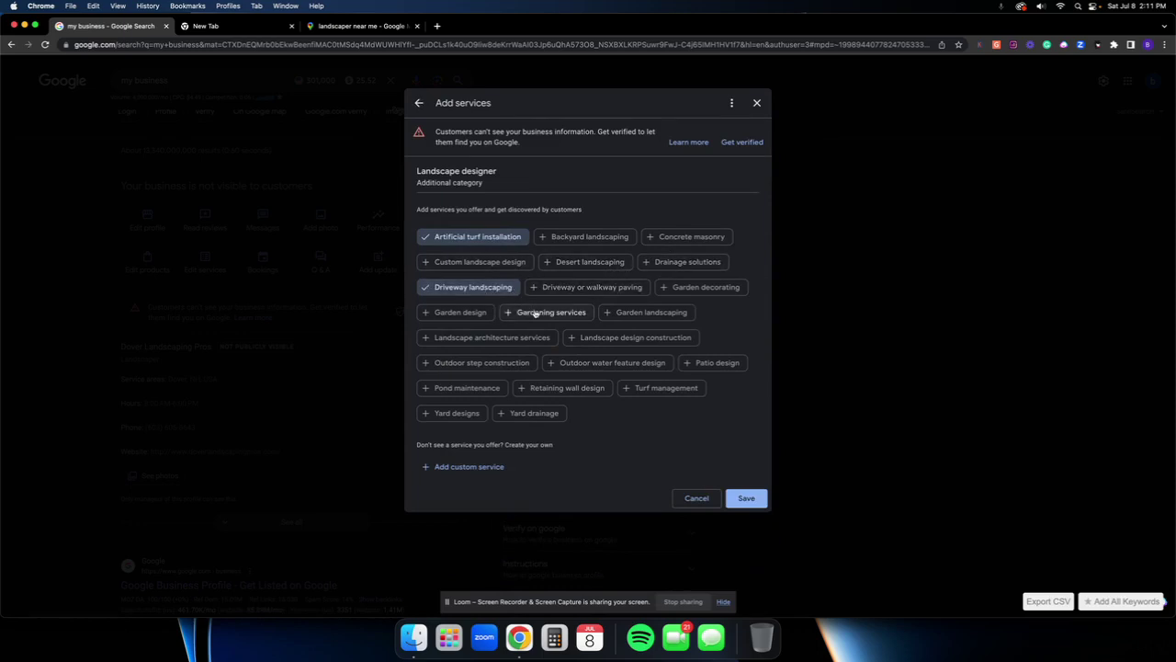
left_click(627, 312)
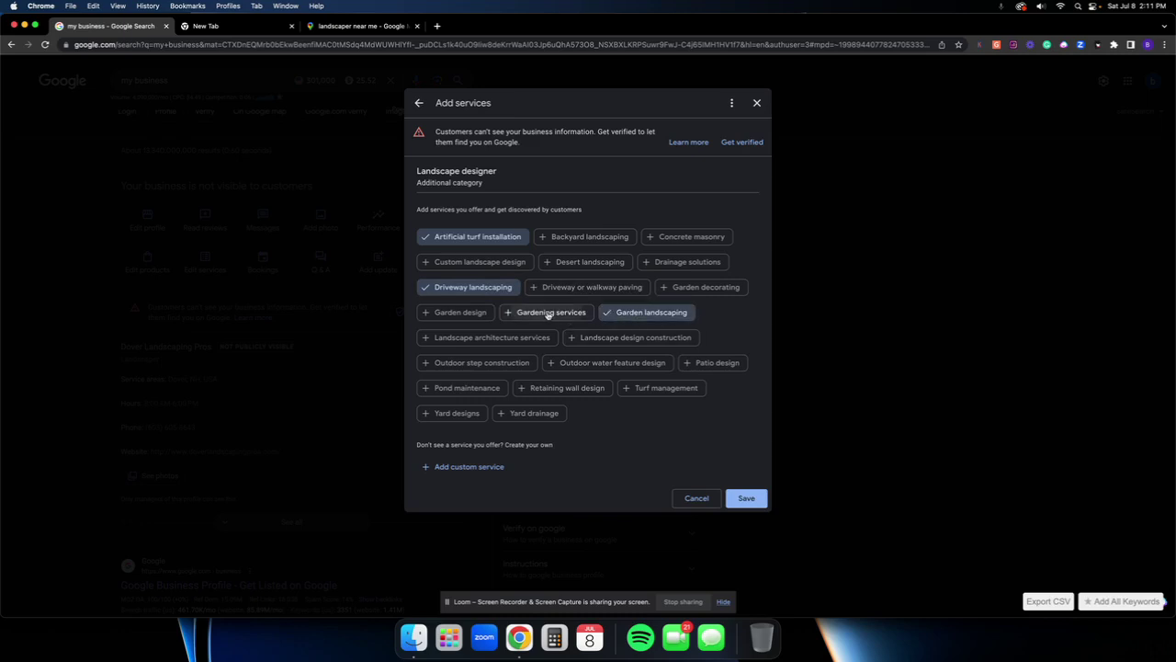
left_click(523, 313)
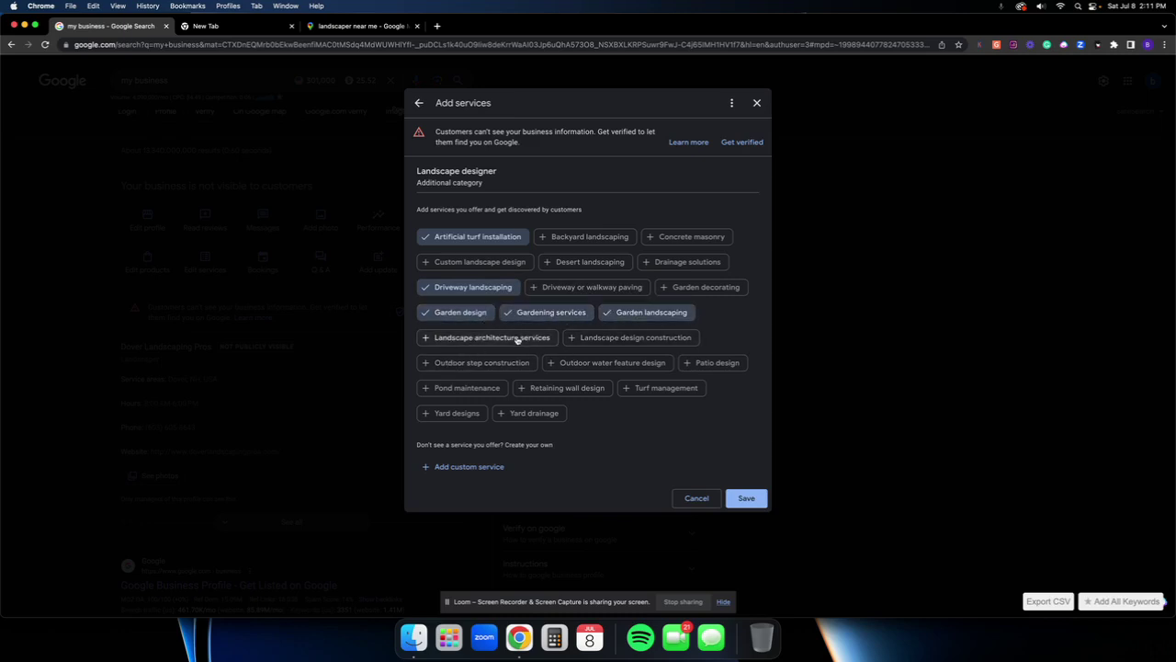
- Also select Landscape design construction, Outdoor water feature design and Retaining wall design, save the Landscape designer services, and close the services editor
left_click(608, 340)
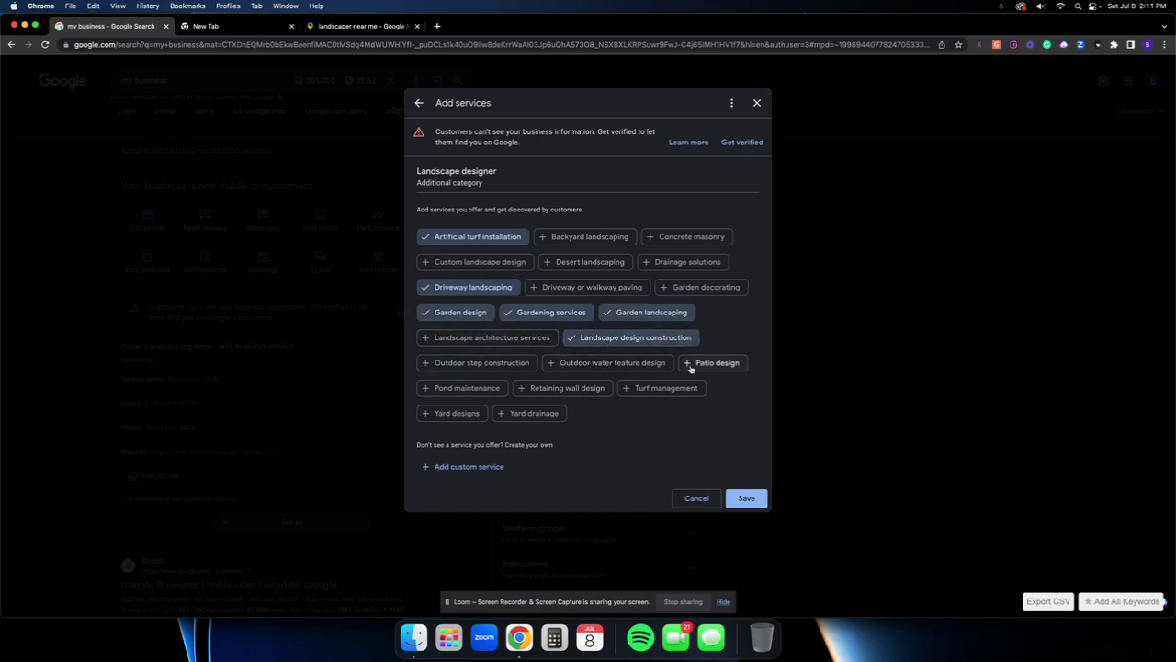
left_click(599, 364)
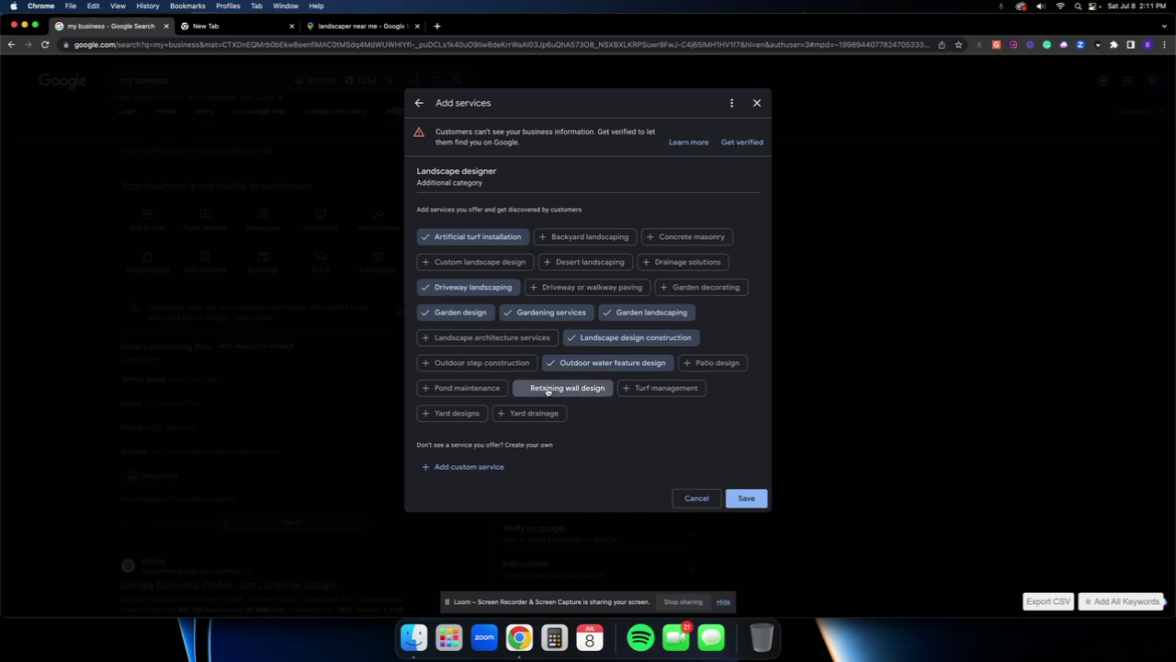
left_click(551, 388)
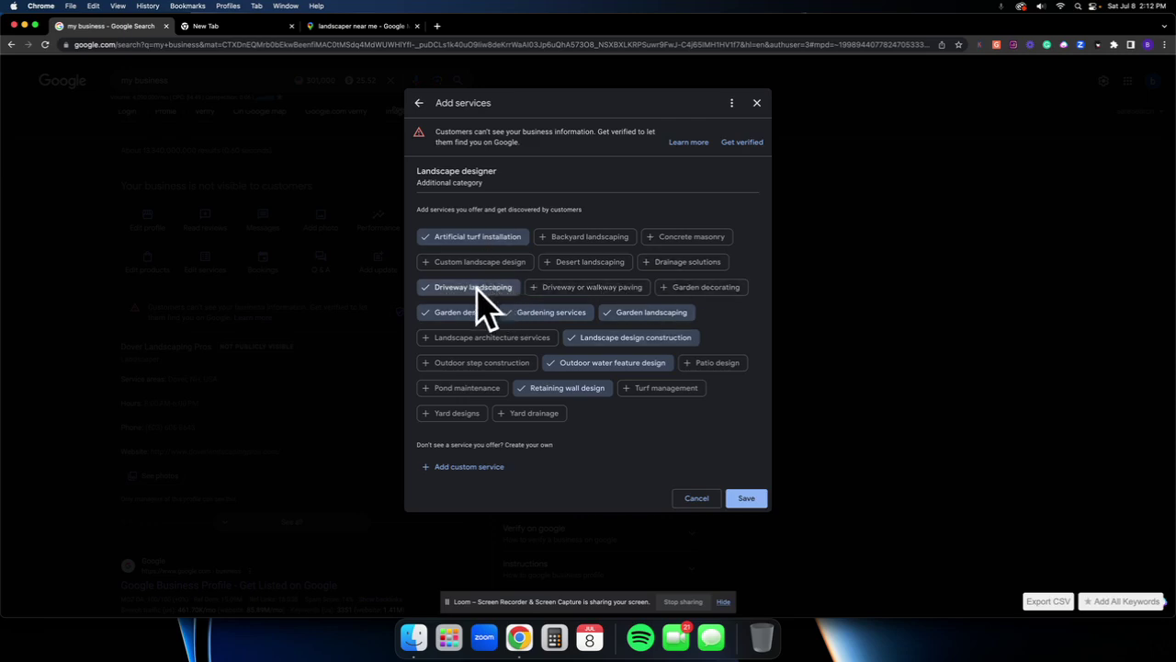
left_click(750, 498)
scroll(574, 431, "down", 15)
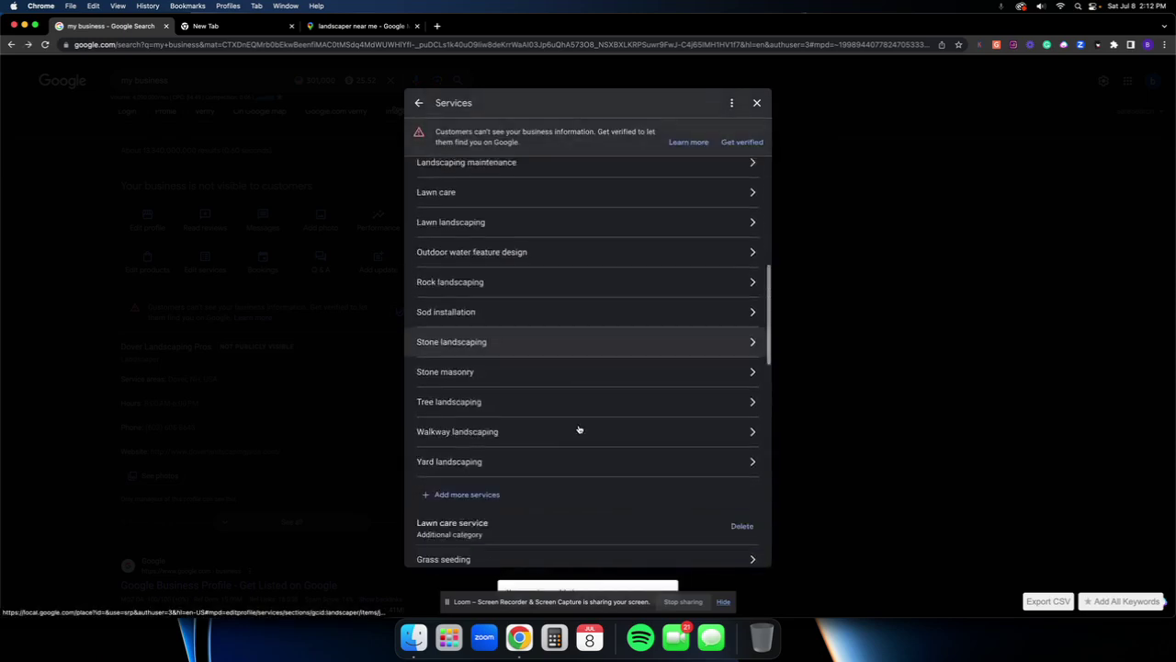
scroll(579, 429, "up", 15)
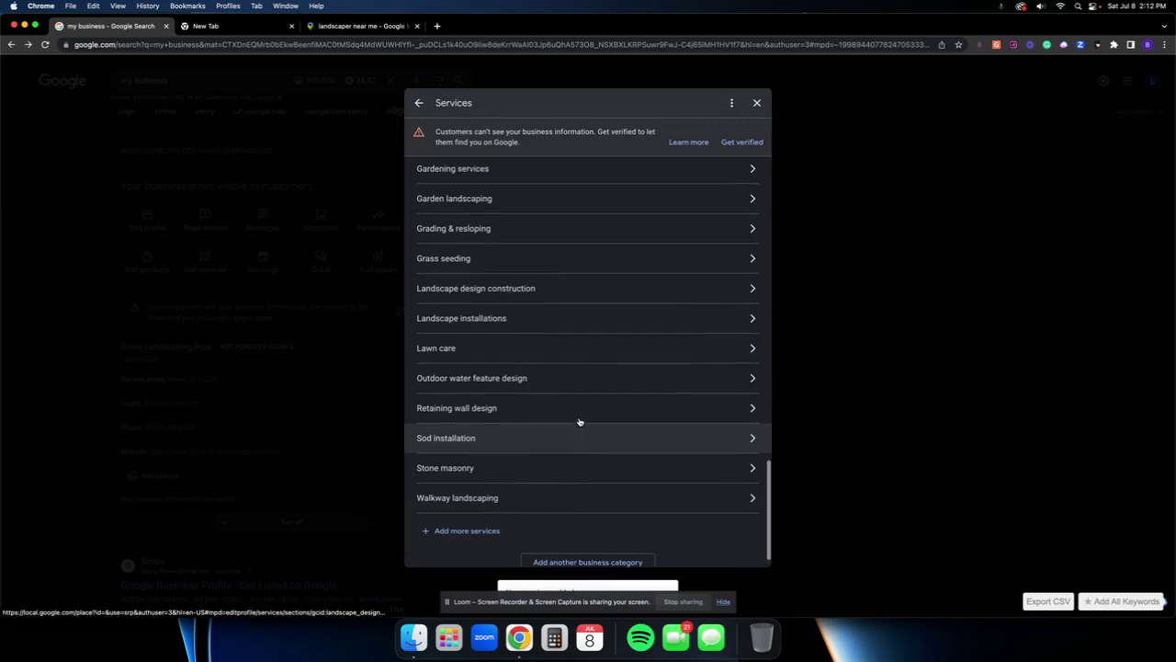
left_click(757, 103)
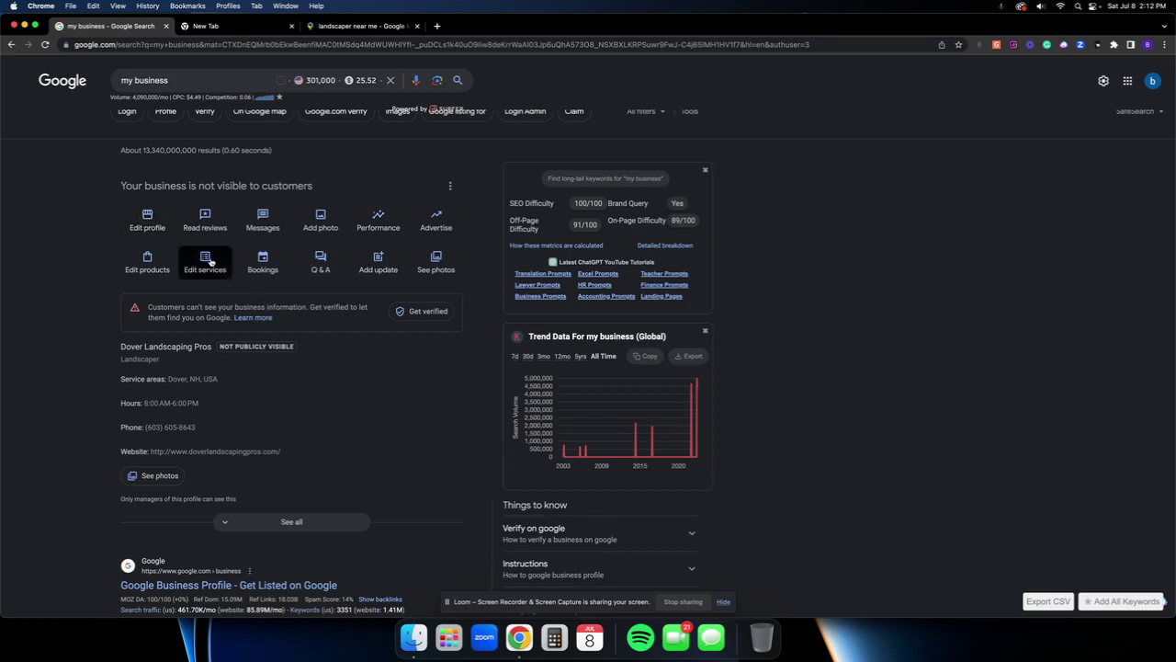
- Examine the profile's photos and videos section and its verification notice, briefly open the notice's help page, and return to the profile
left_click(427, 260)
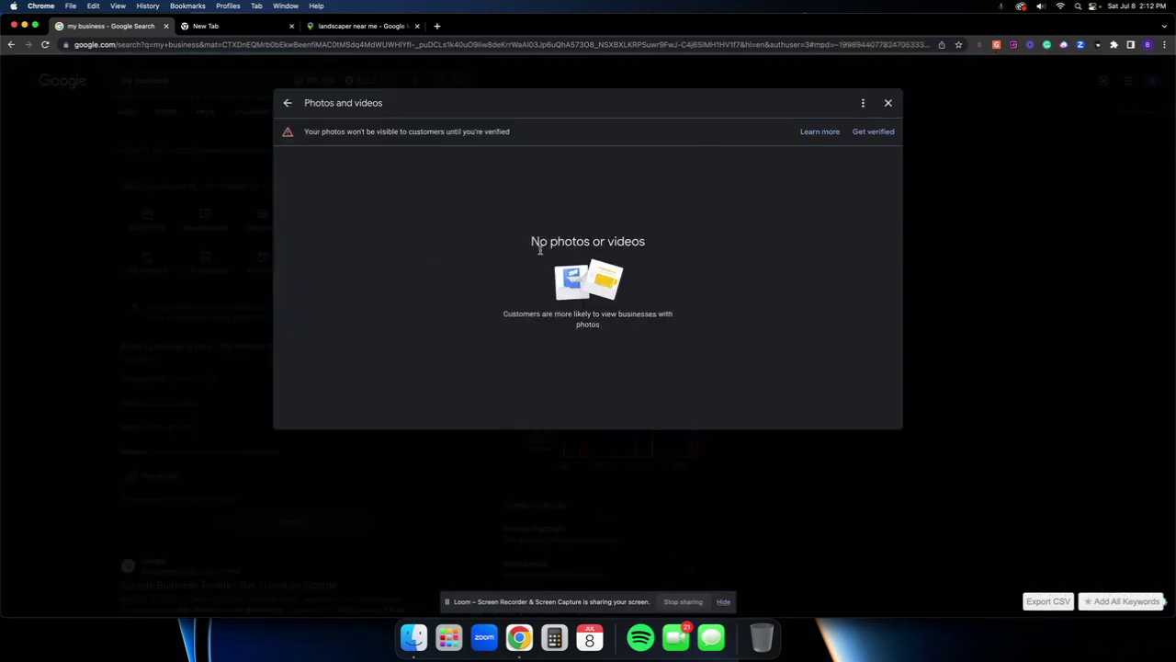
left_click(888, 102)
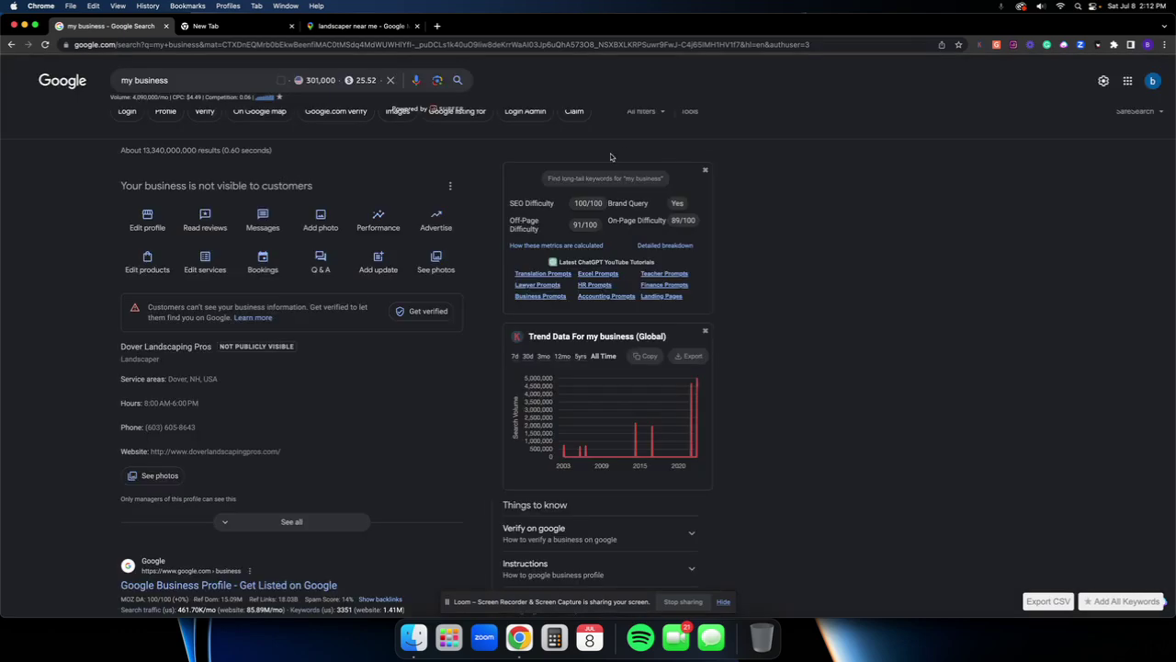
scroll(393, 301, "down", 1)
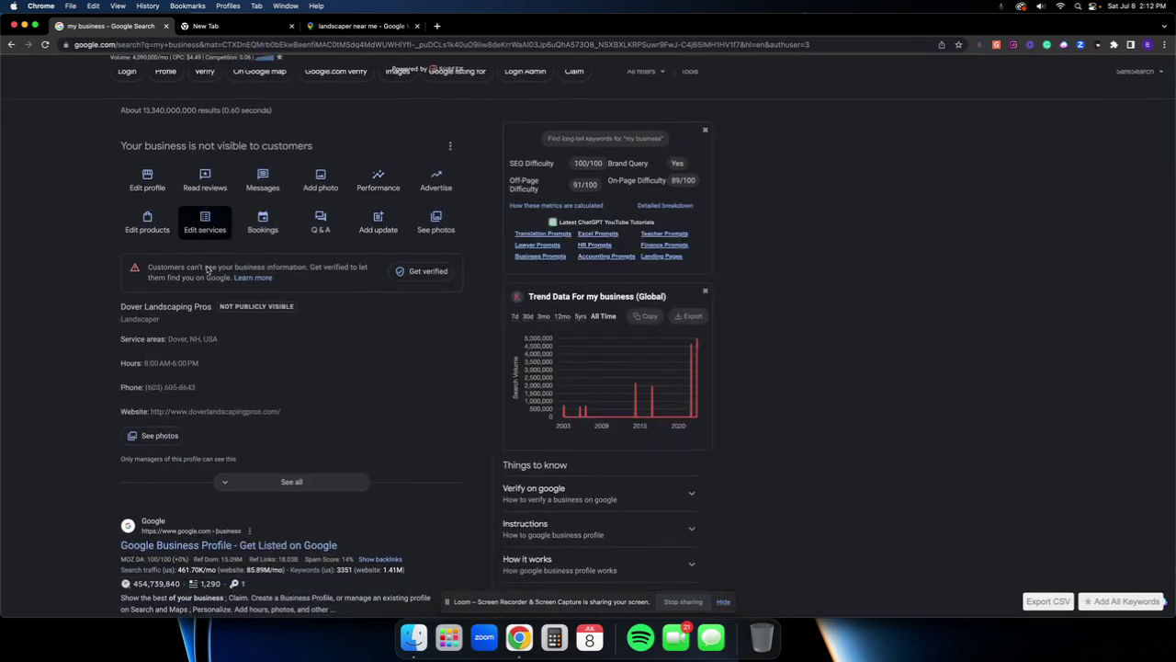
scroll(294, 330, "down", 1)
left_click(133, 396)
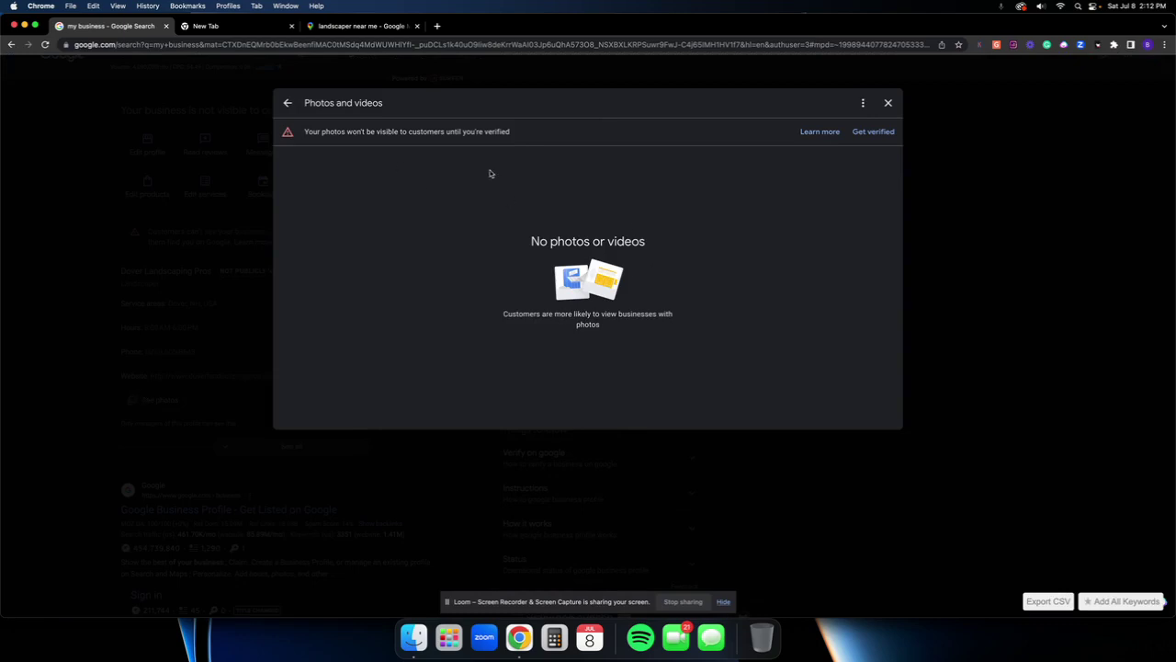
left_click_drag(372, 129, 824, 149)
left_click(819, 132)
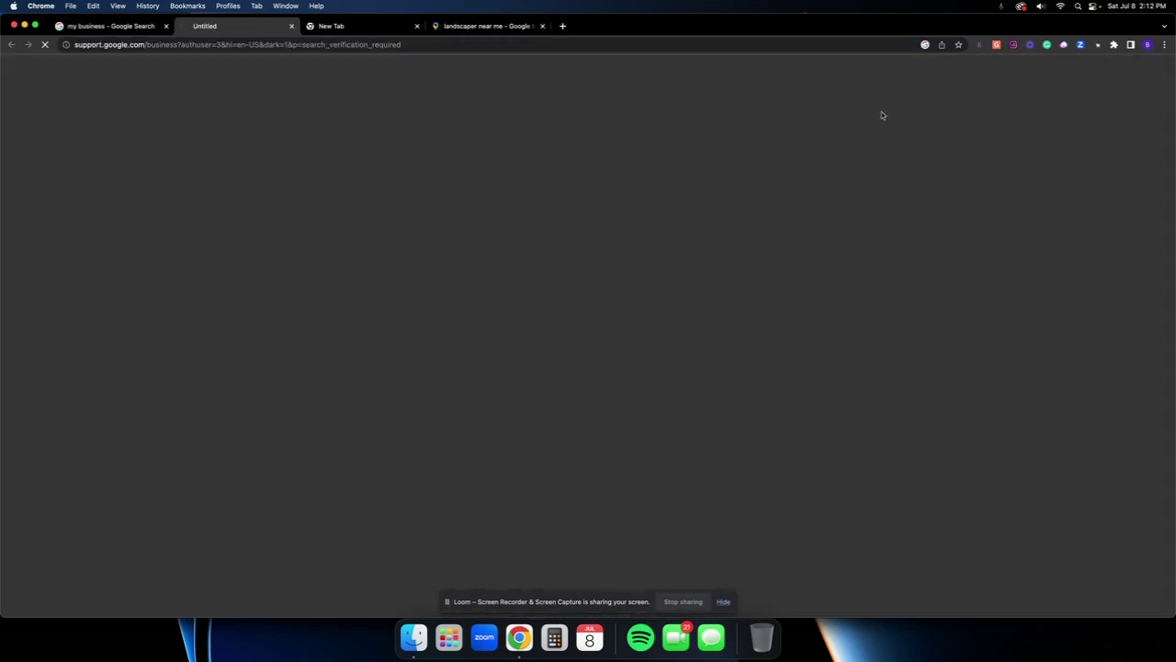
left_click(291, 26)
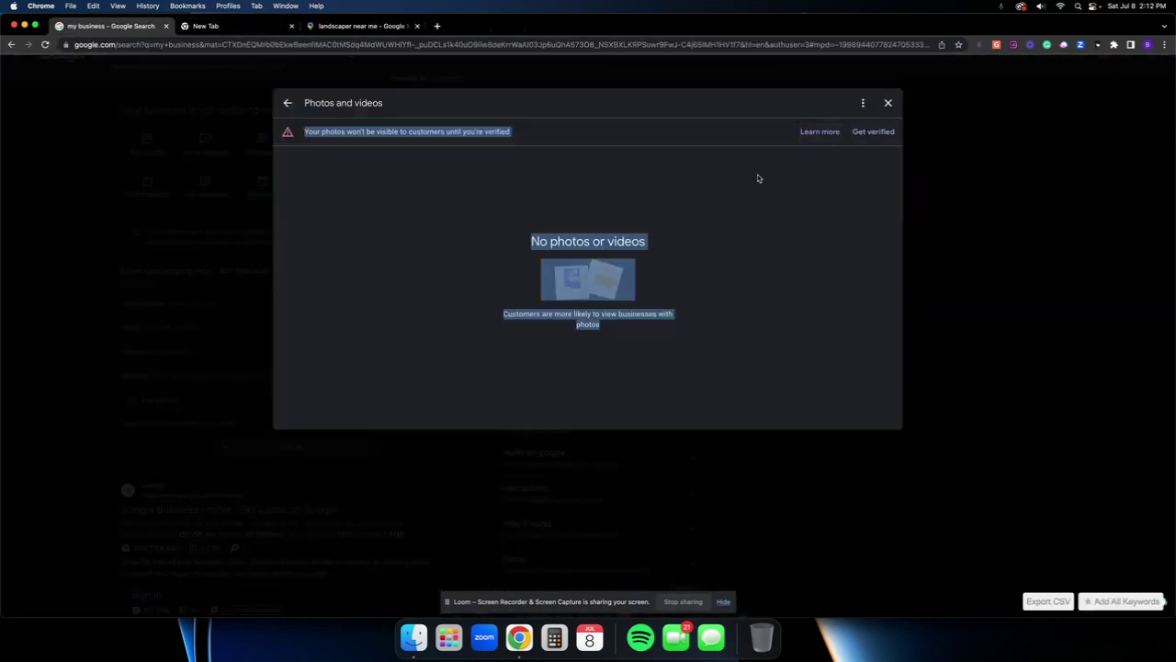
left_click(866, 260)
left_click(887, 102)
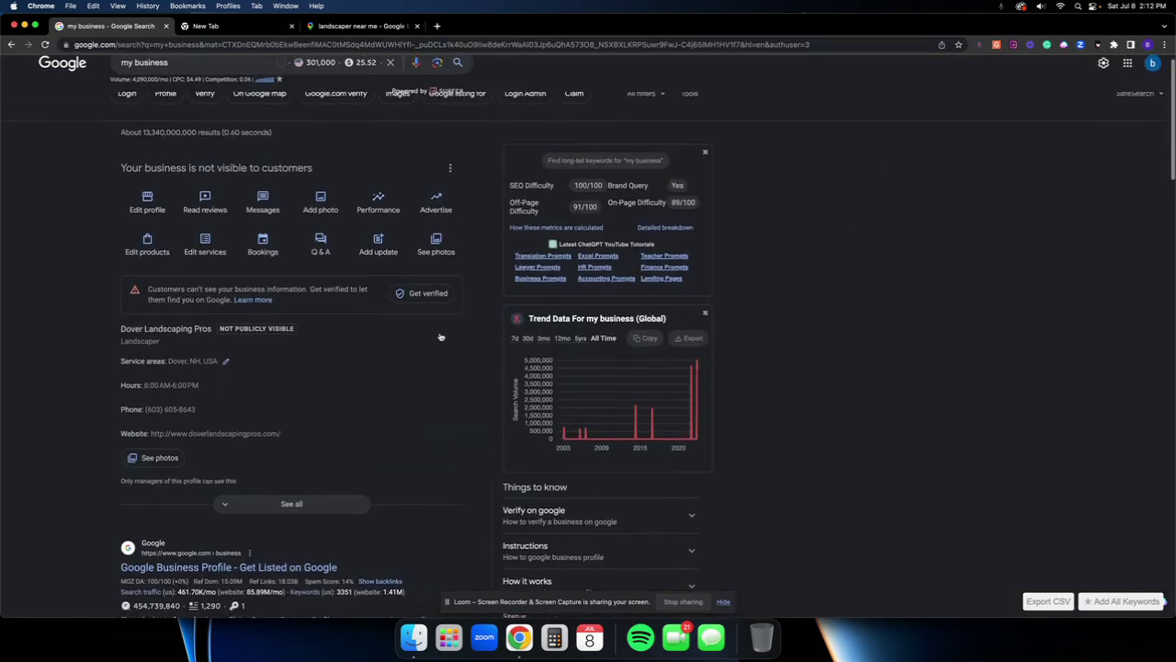
- Open the photo upload option for the business, check what adding photos requires, and return to the profile
scroll(371, 335, "down", 1)
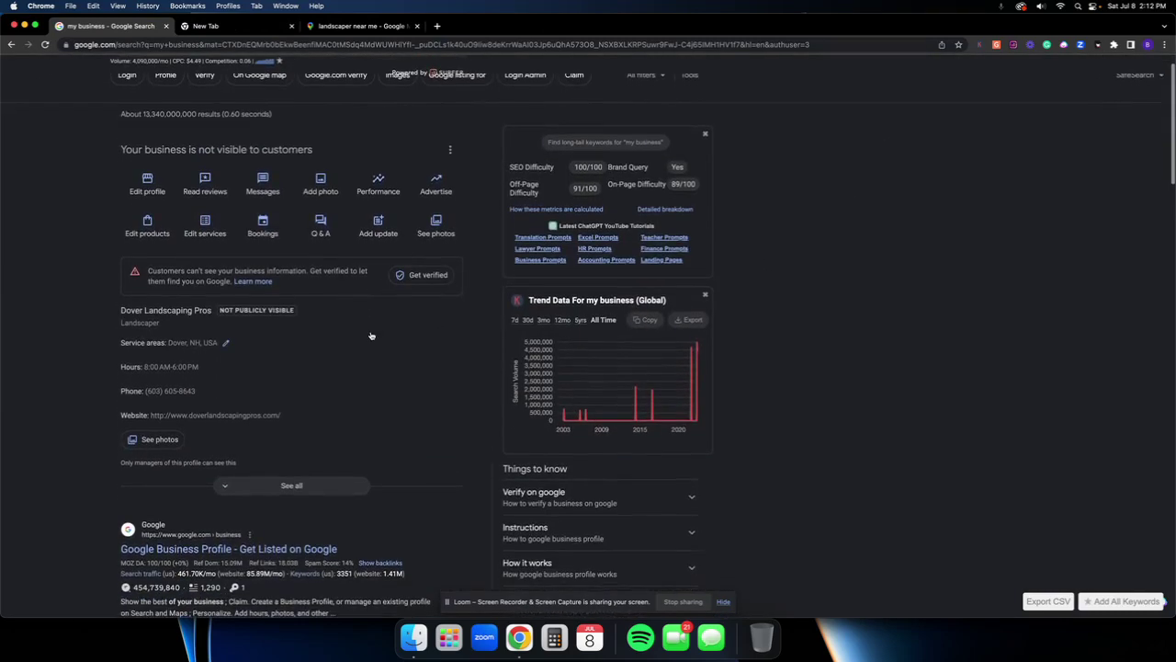
scroll(371, 336, "up", 2)
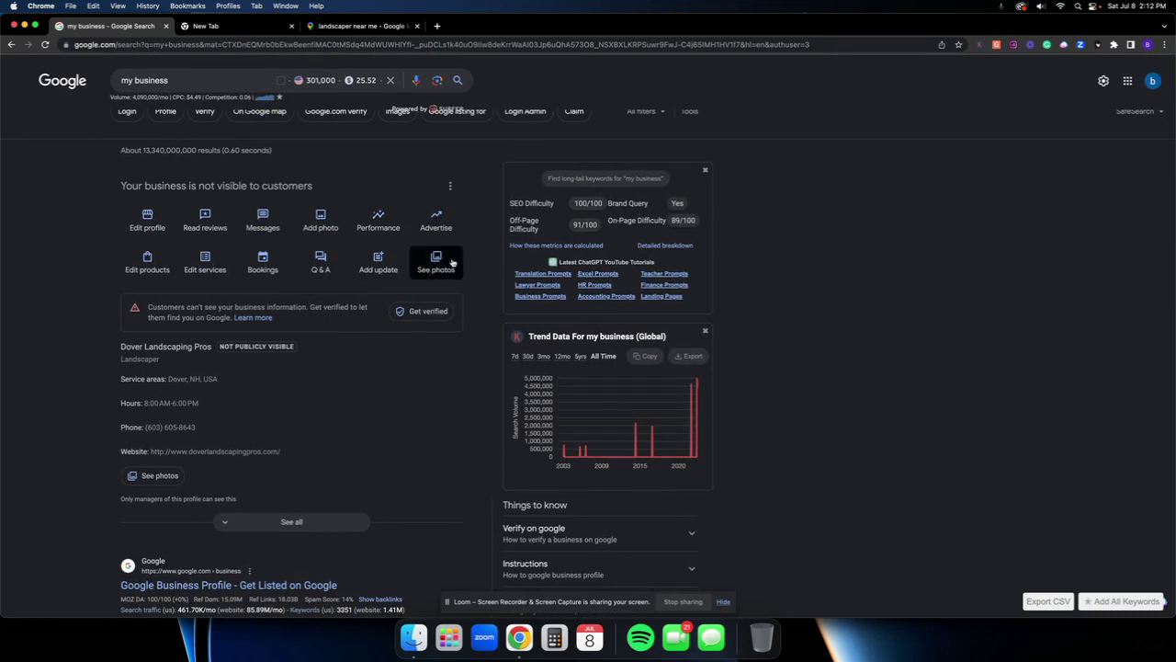
left_click(324, 216)
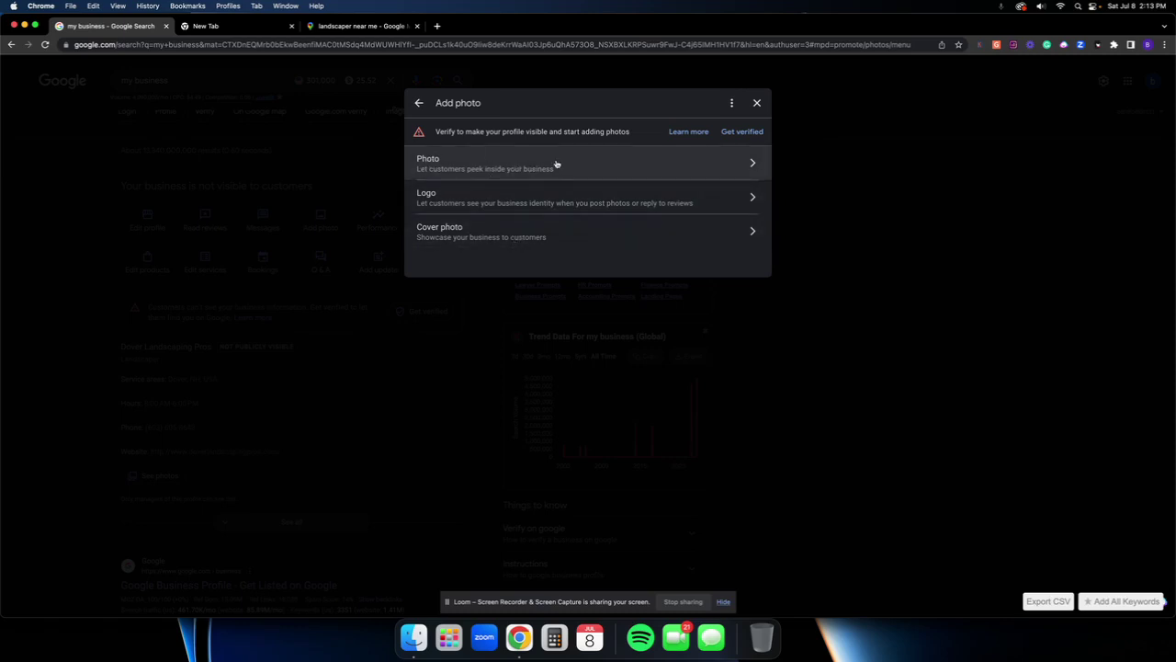
left_click(592, 170)
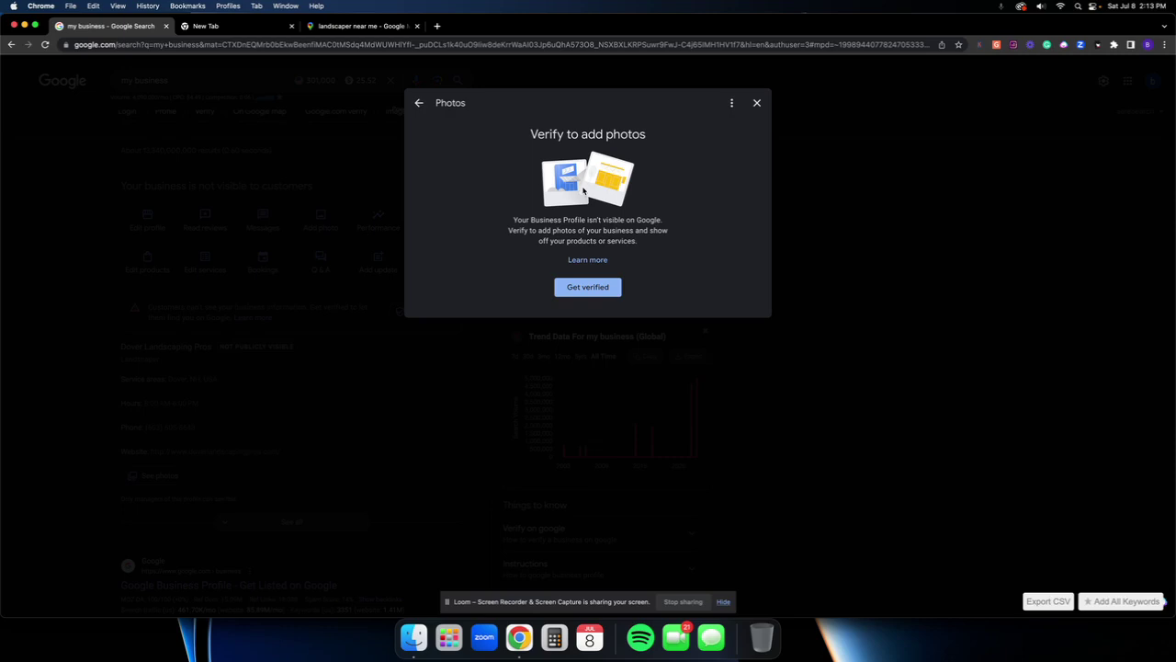
left_click(755, 104)
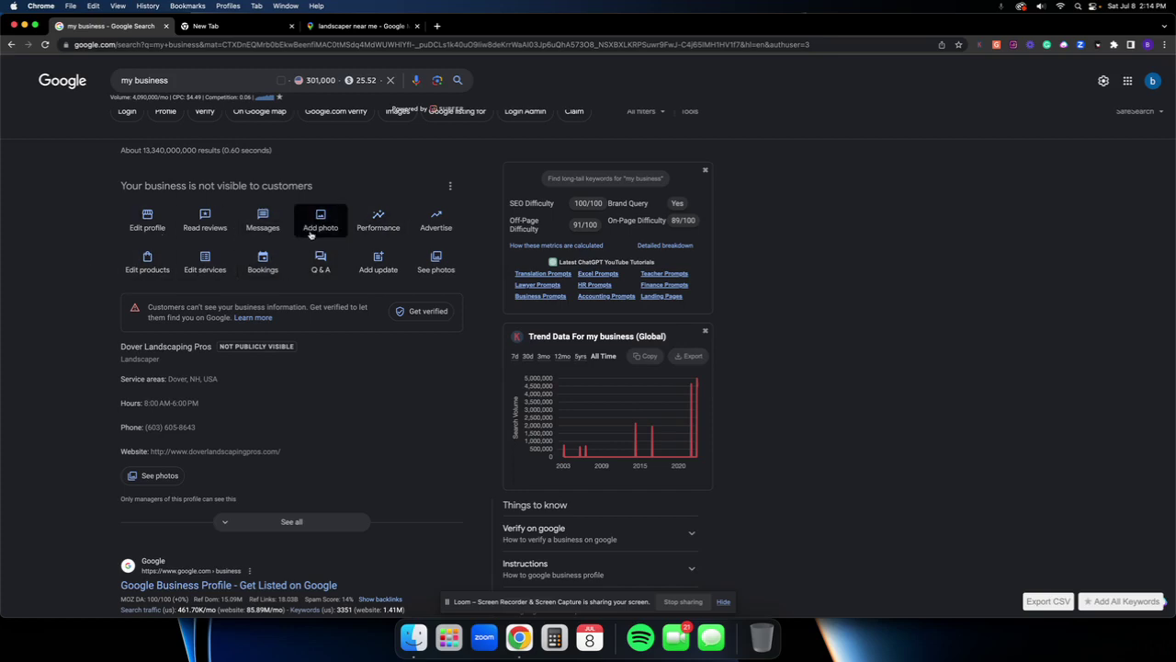
- Open the business verification form, examine the mailing address step, and exit without filling it in
left_click(428, 312)
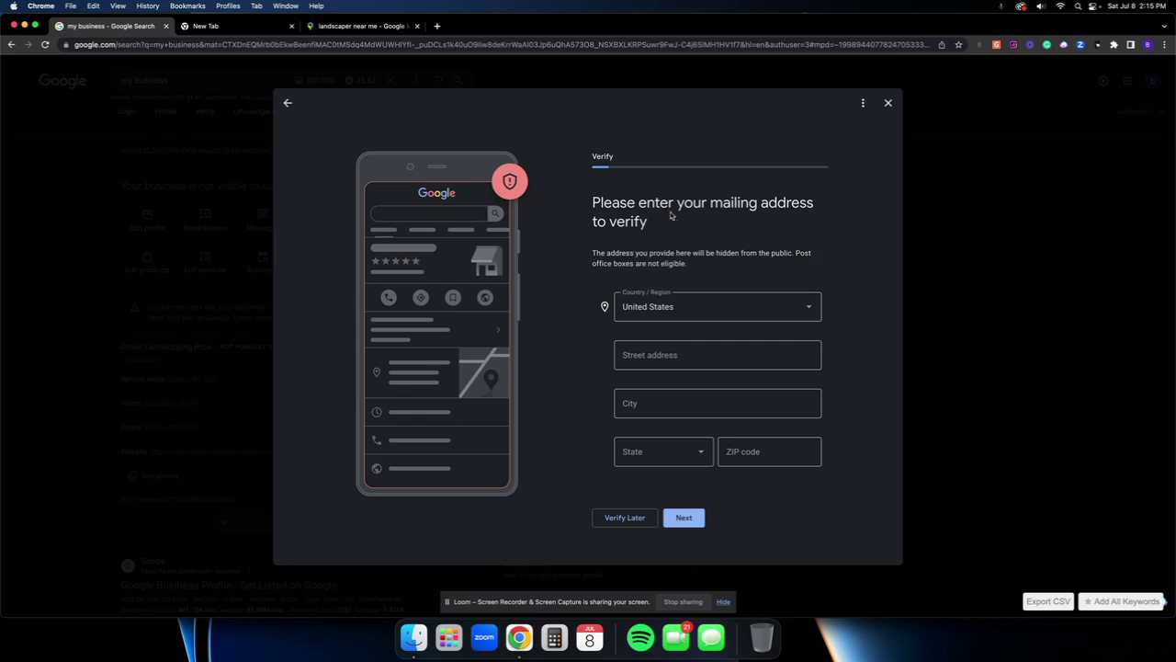
left_click_drag(623, 158, 584, 157)
left_click(584, 157)
left_click(888, 103)
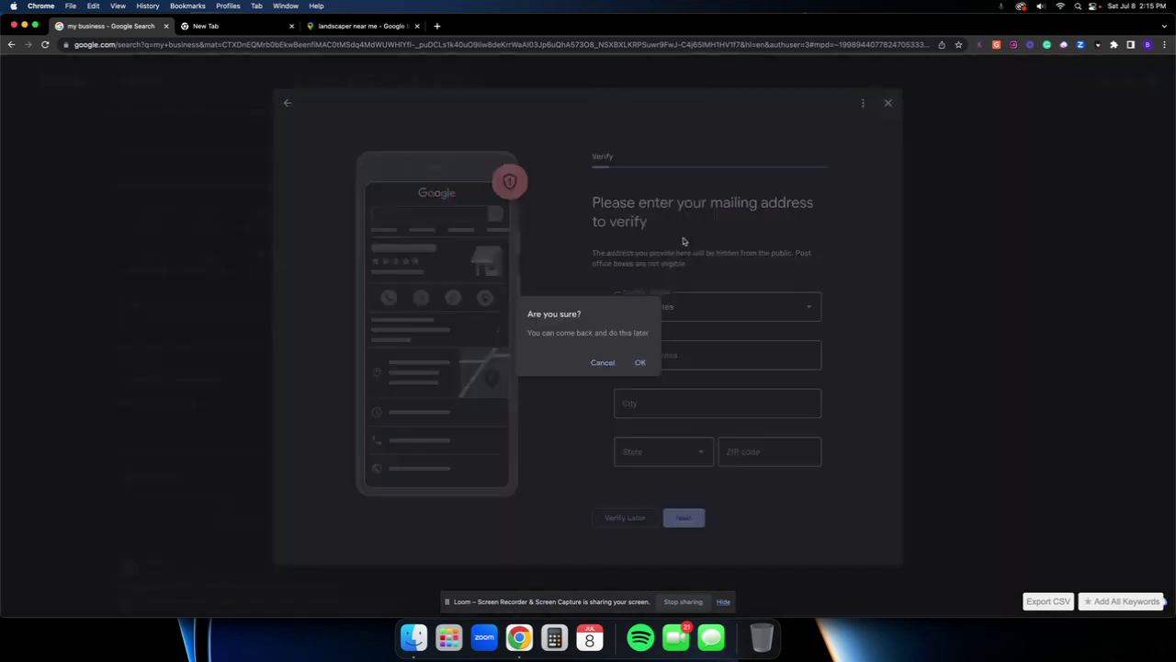
left_click(640, 362)
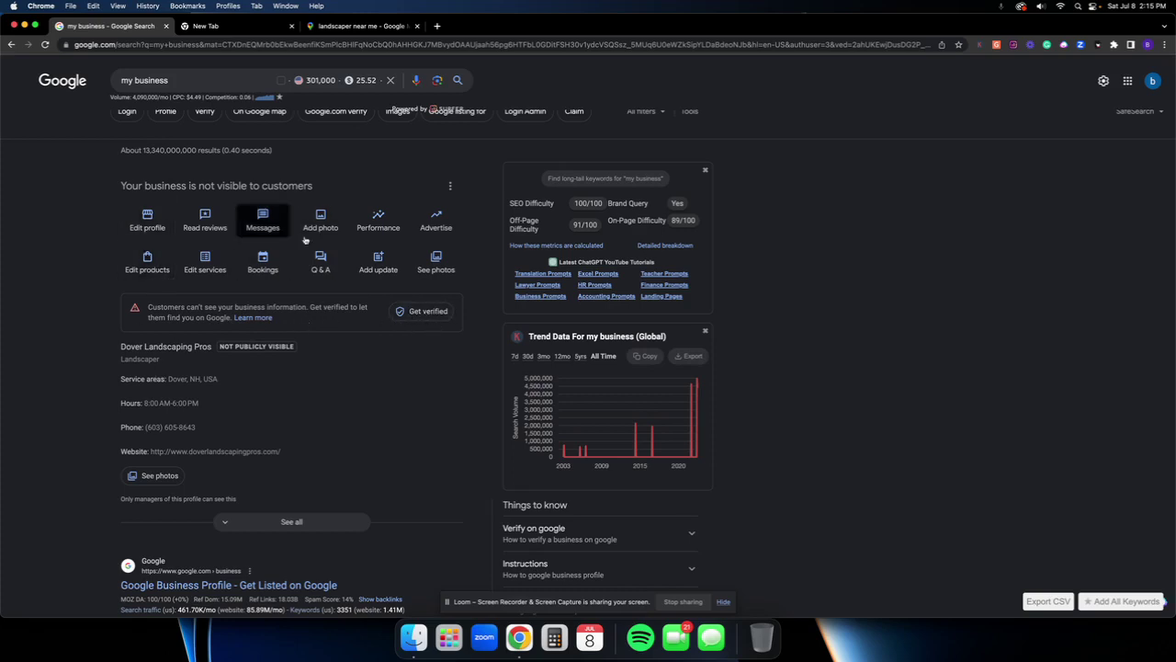
- Point out the "my business" search used to manage the profile, then check its reviews section and return to the profile
left_click(200, 83)
left_click(52, 220)
scroll(313, 253, "down", 1)
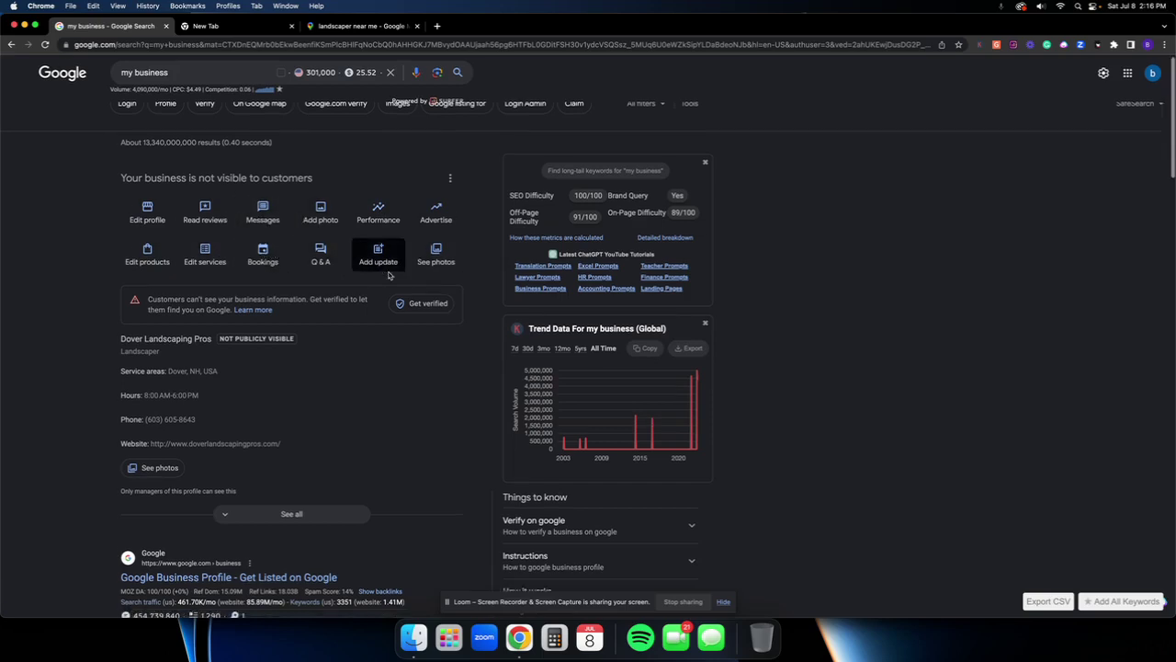
scroll(395, 229, "up", 1)
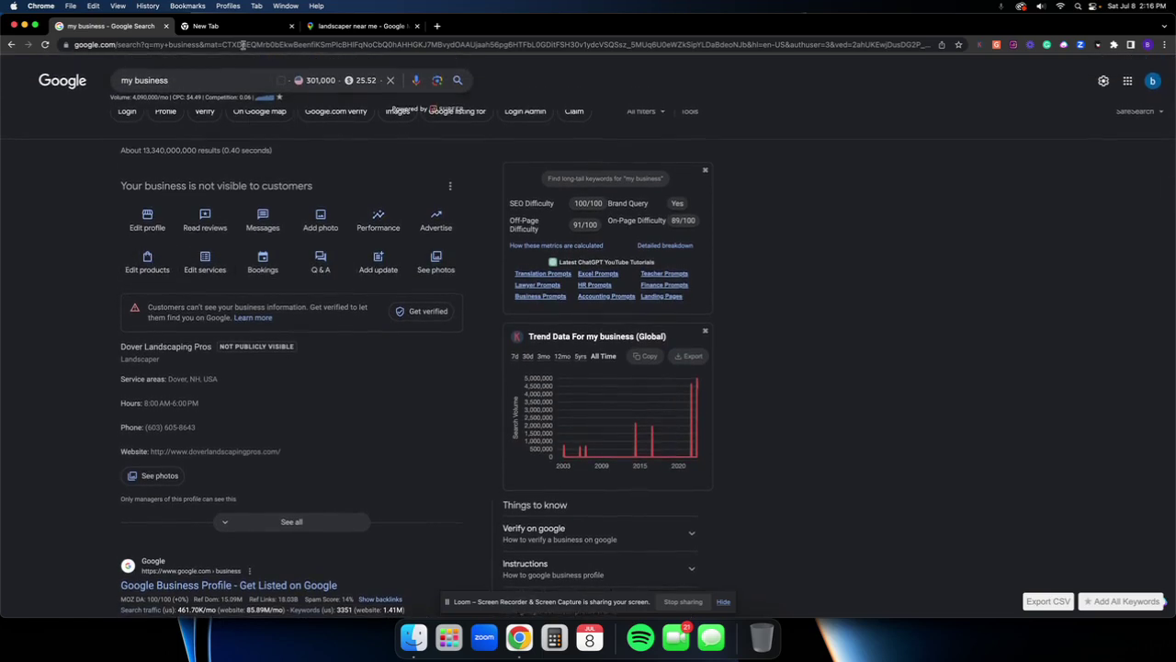
left_click(200, 230)
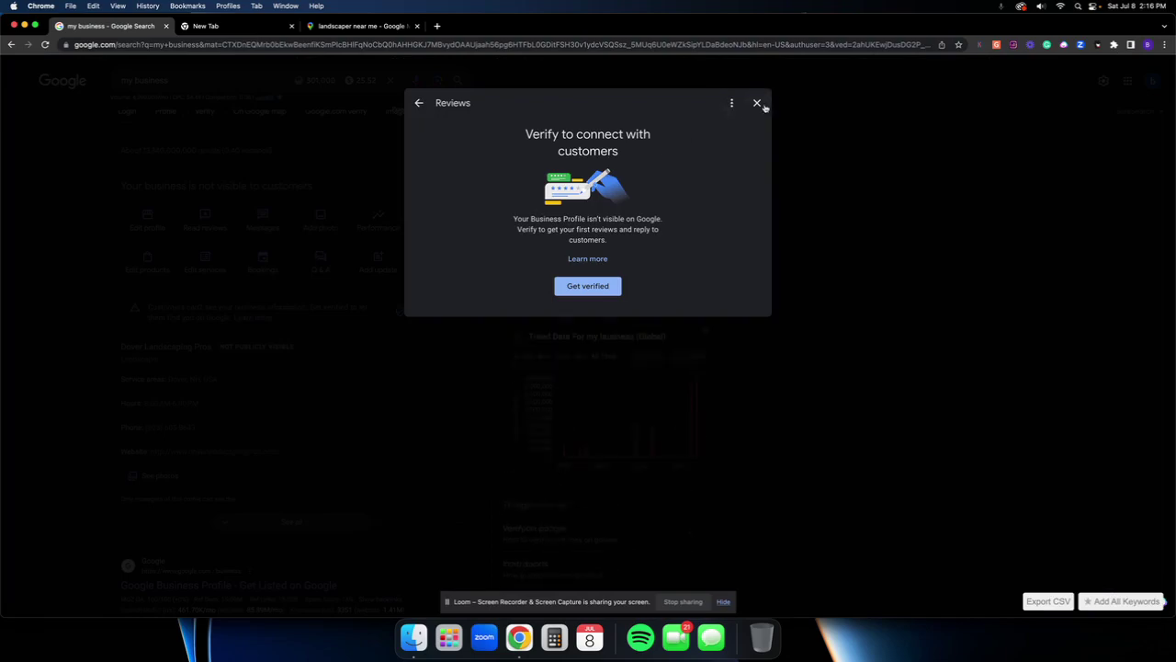
left_click(757, 103)
scroll(196, 305, "down", 1)
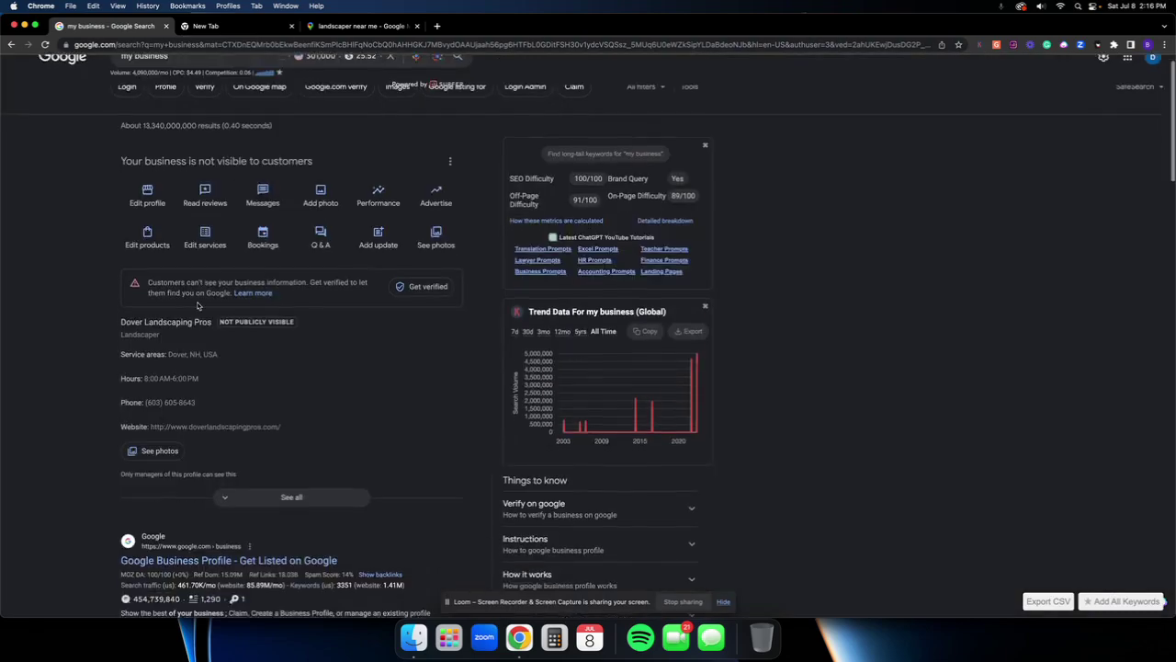
scroll(197, 305, "up", 1)
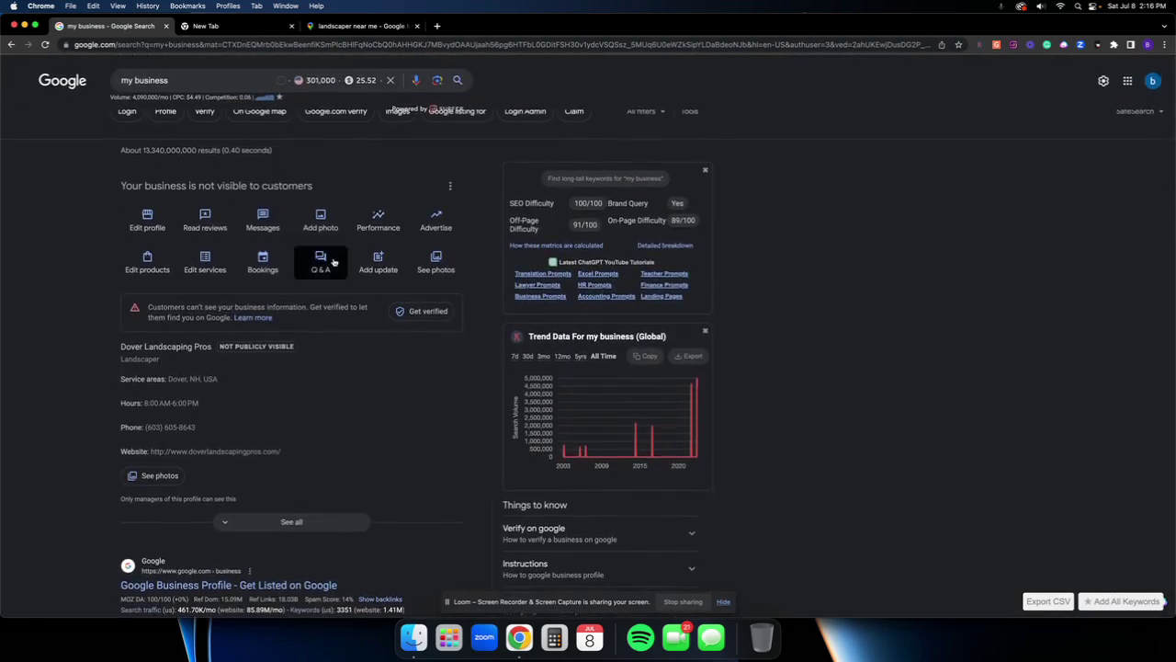
- Switch to the Miro board and review the five-point outline for setting up and optimizing the profile
left_click(266, 26)
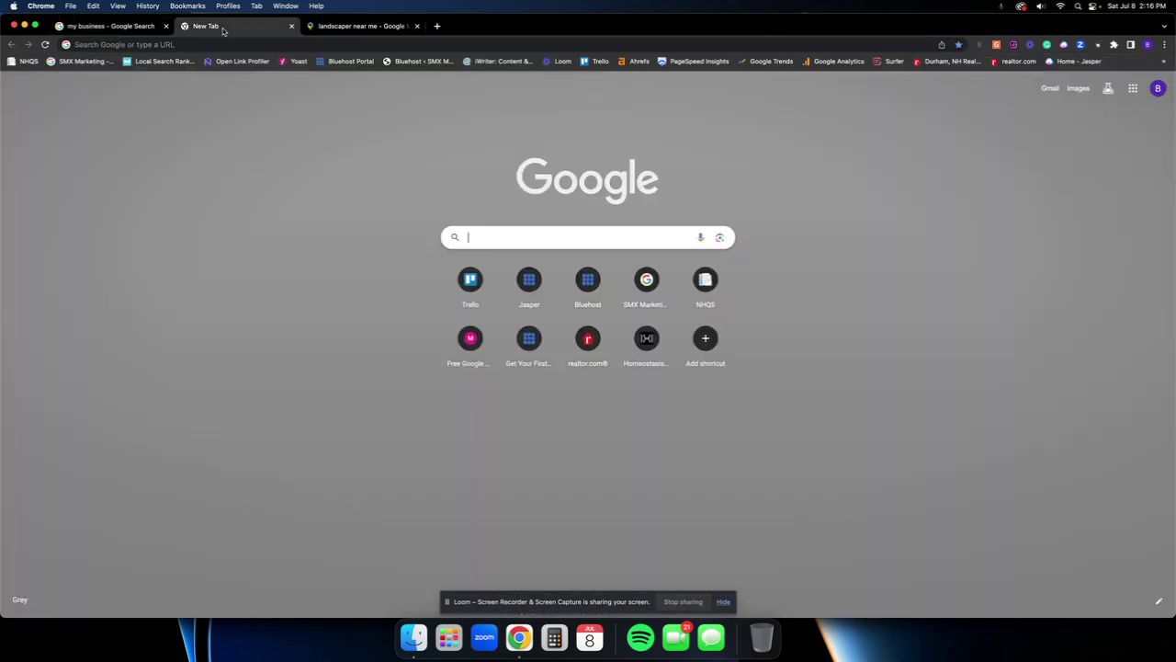
key("ctrl+Up")
left_click(242, 39)
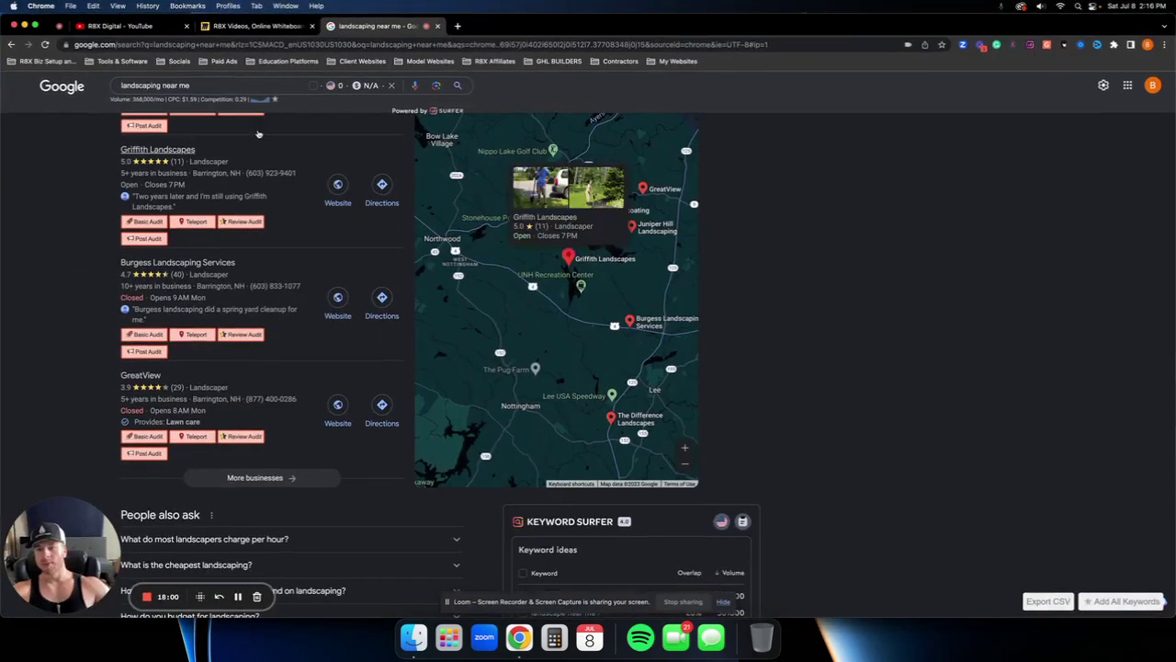
left_click(242, 27)
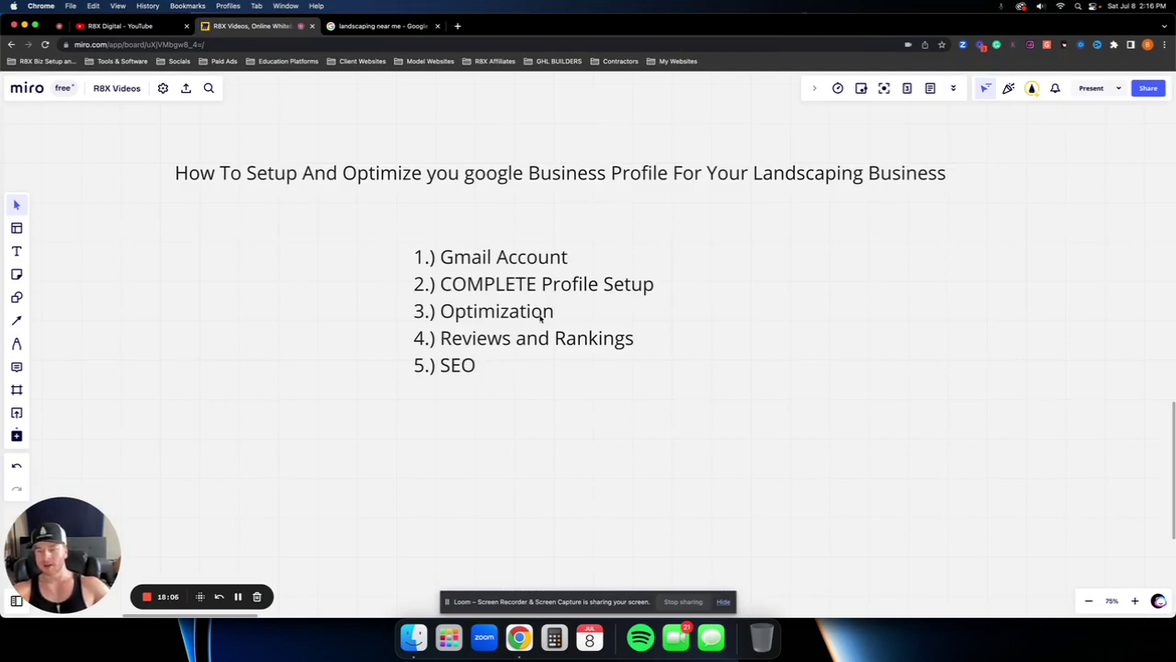
- Return to the "my business" search, examine the profile's business category and description in its business information, and close it
left_click(381, 25)
key("ctrl+Up")
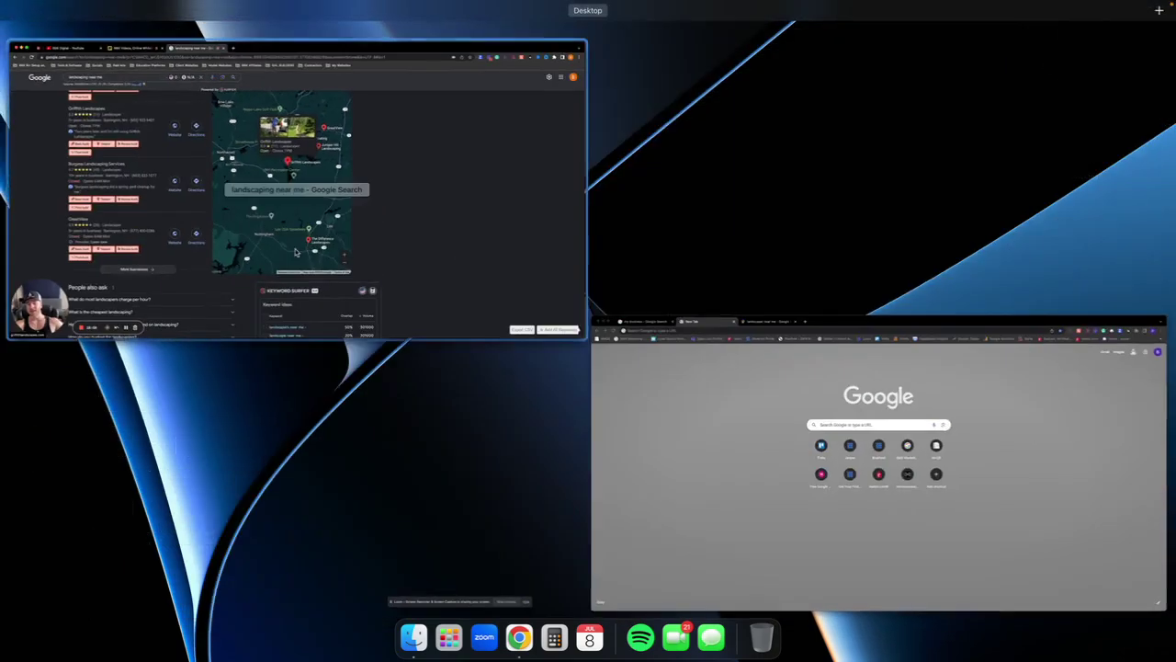
left_click(666, 391)
left_click(110, 26)
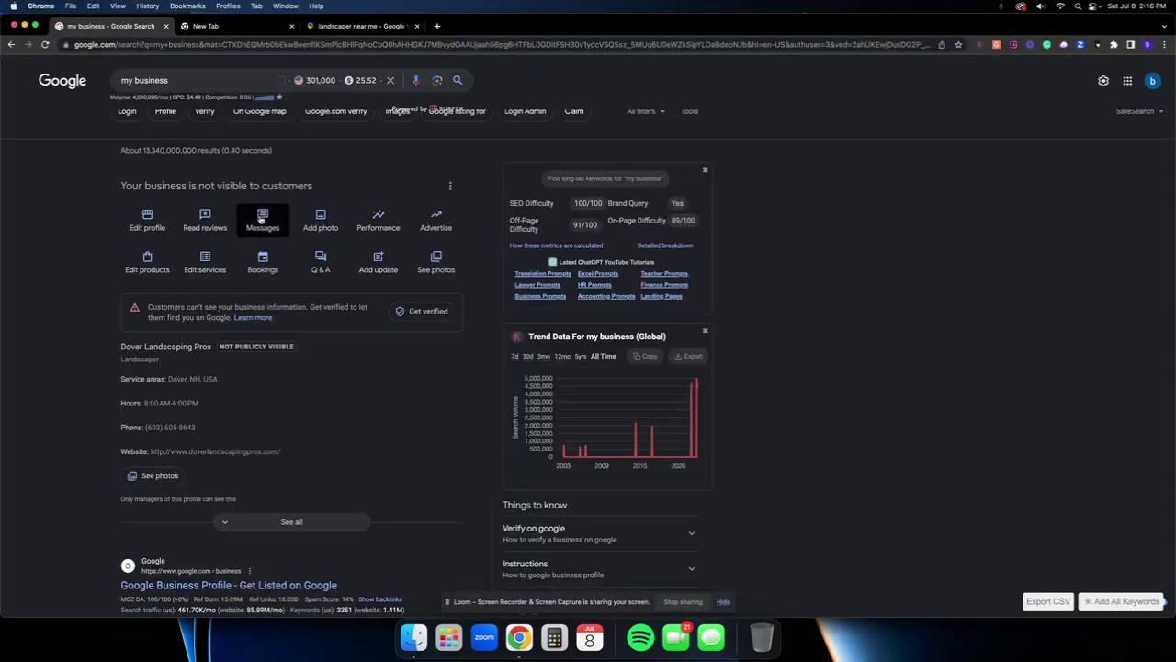
left_click(147, 220)
scroll(444, 276, "down", 3)
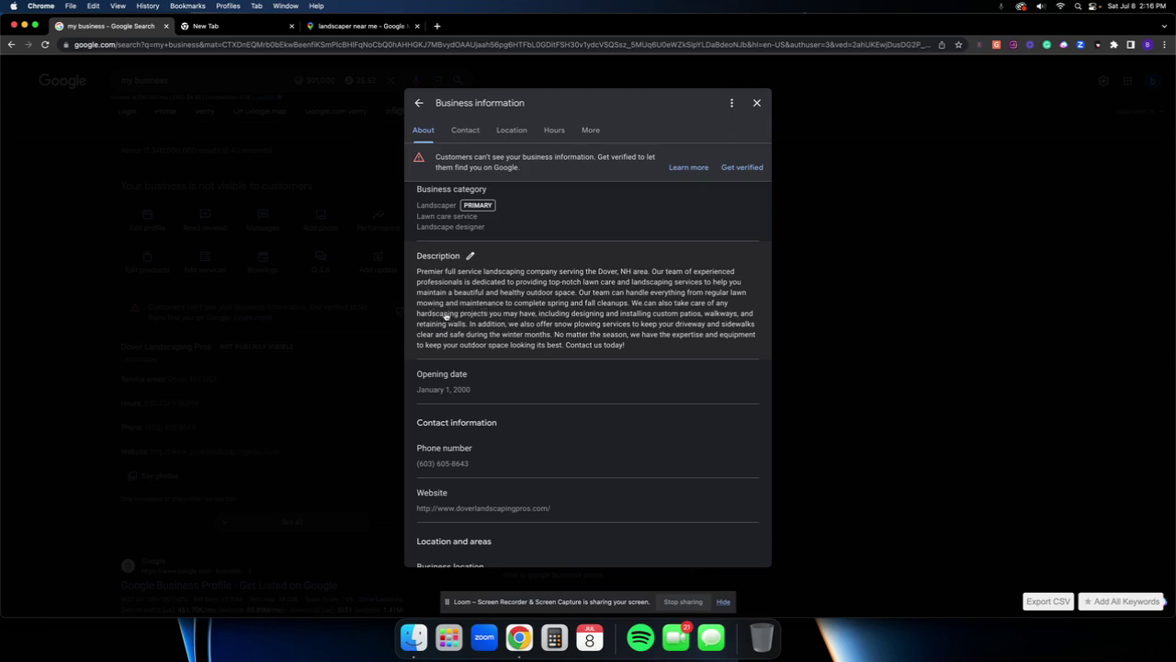
scroll(570, 313, "down", 1)
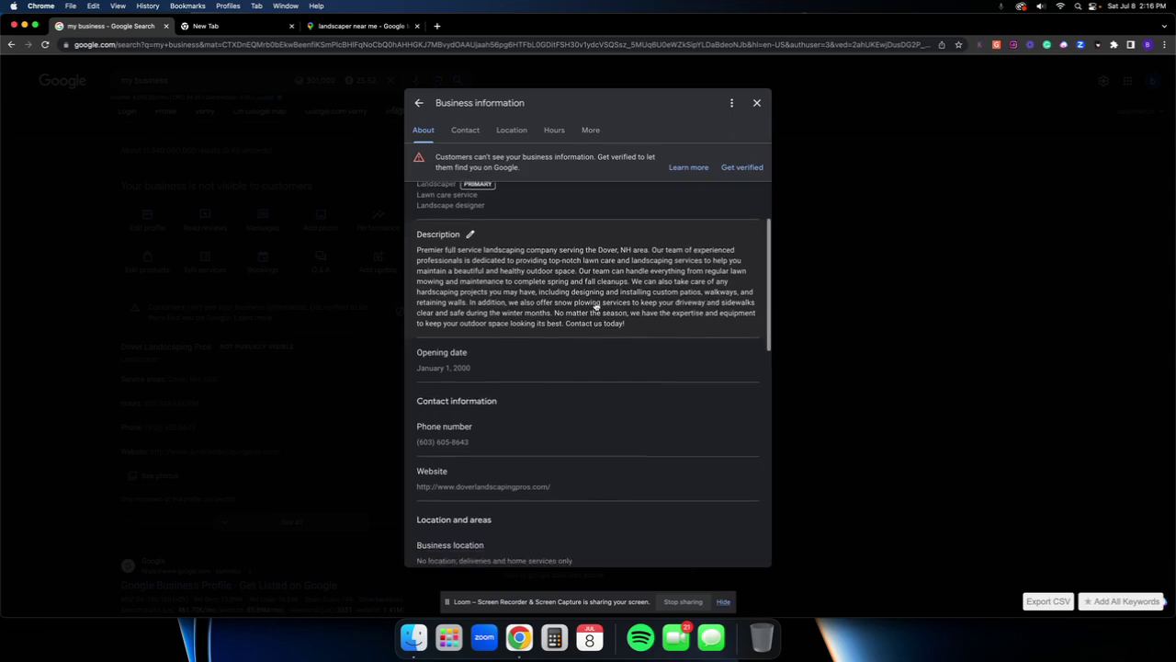
scroll(501, 305, "up", 5)
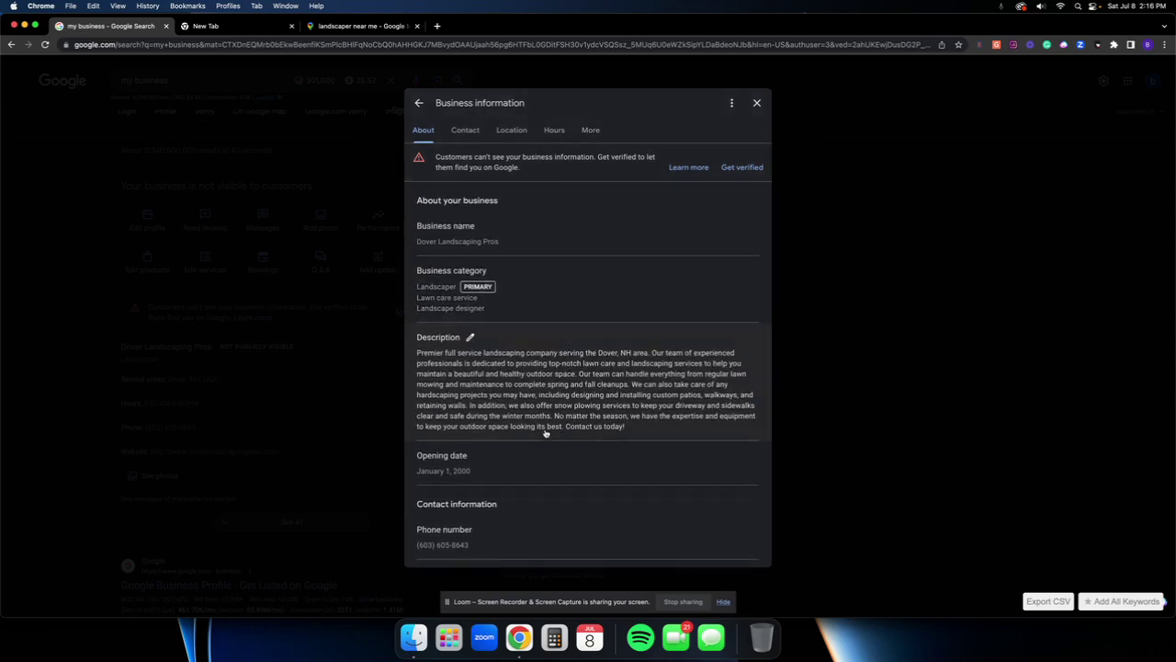
left_click(756, 103)
scroll(430, 346, "down", 1)
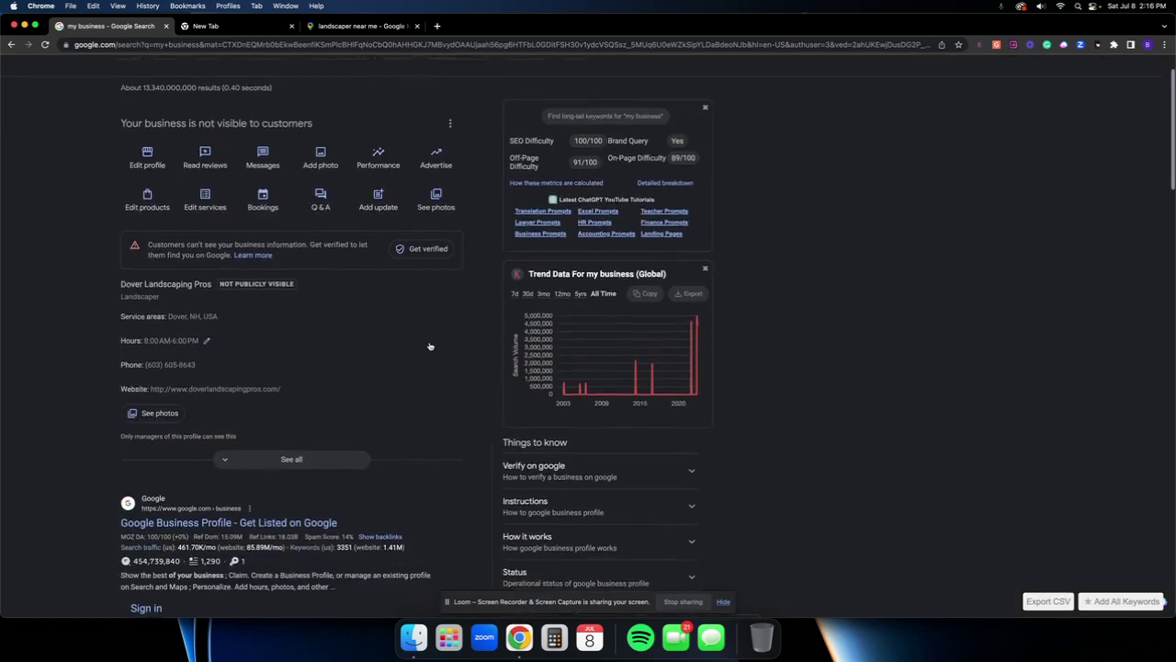
scroll(430, 346, "up", 1)
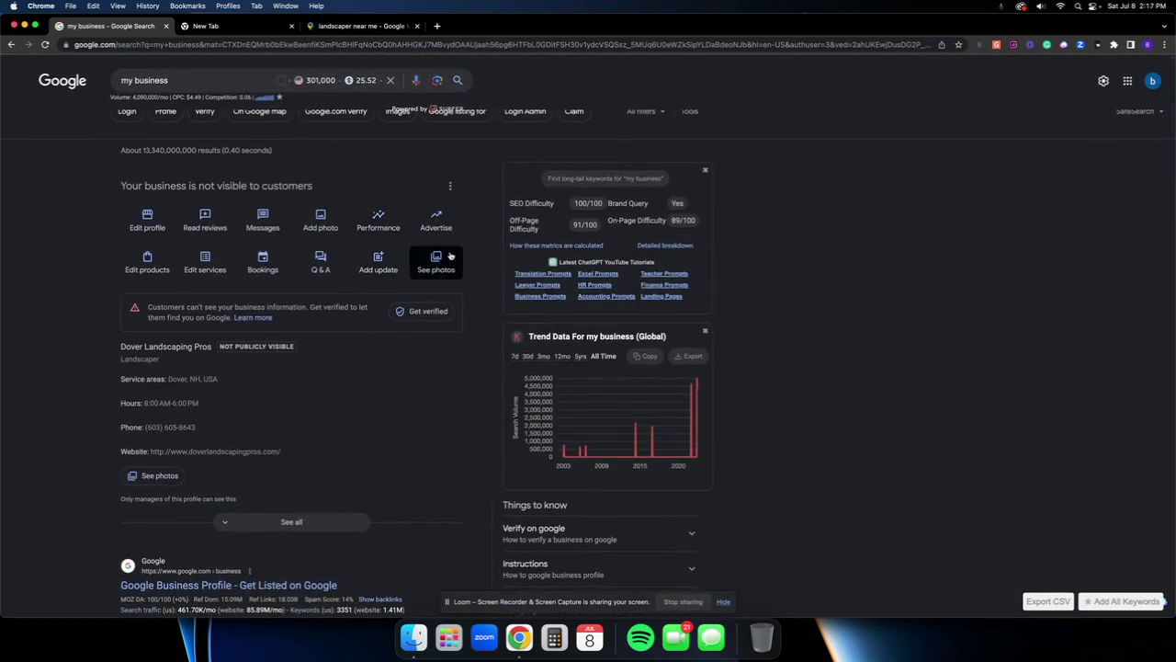
- Switch back to the Miro board and start a freehand pen sketch in the empty space below the outline
key("ctrl+Up")
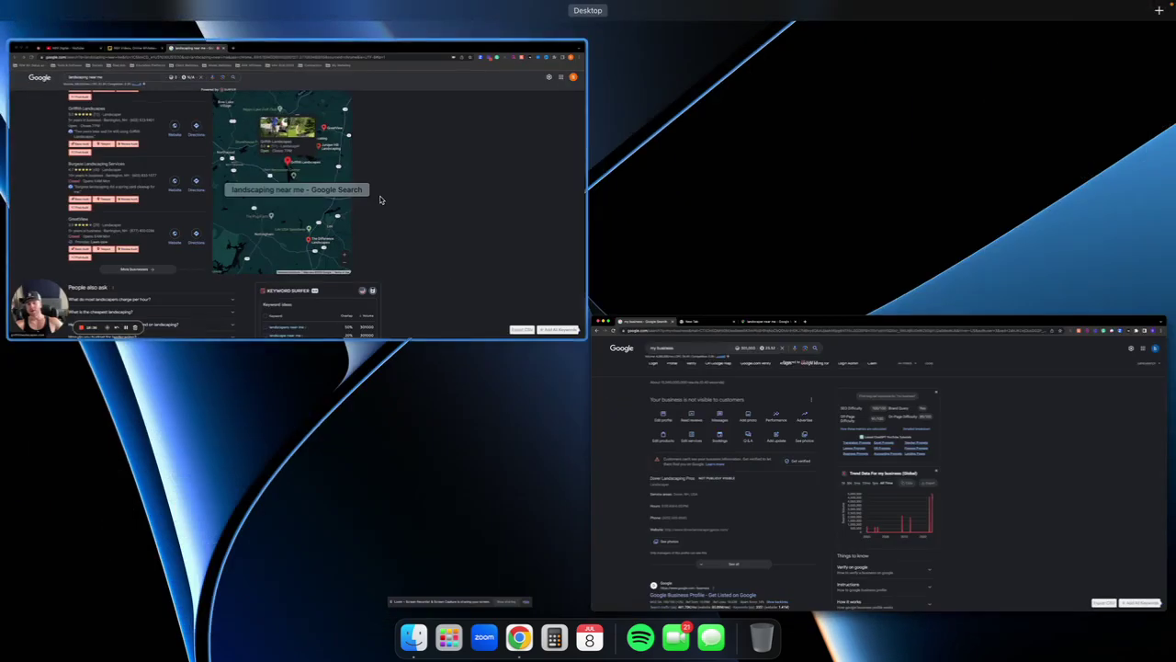
left_click(379, 199)
key("ctrl+shift+Tab")
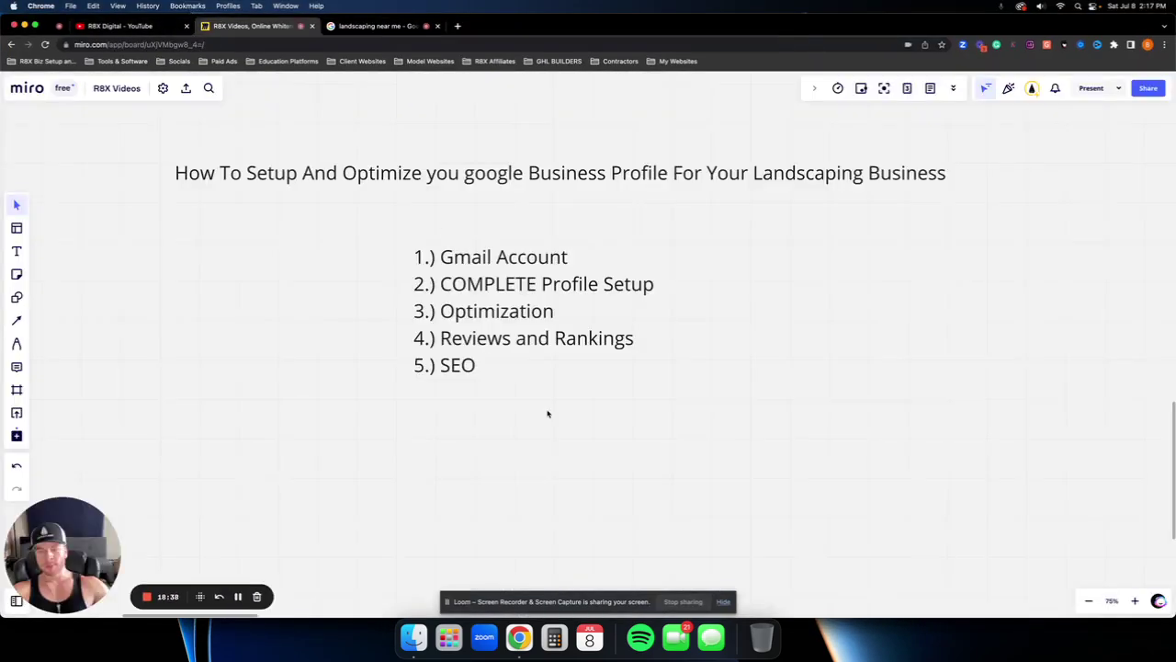
scroll(548, 413, "down", 2)
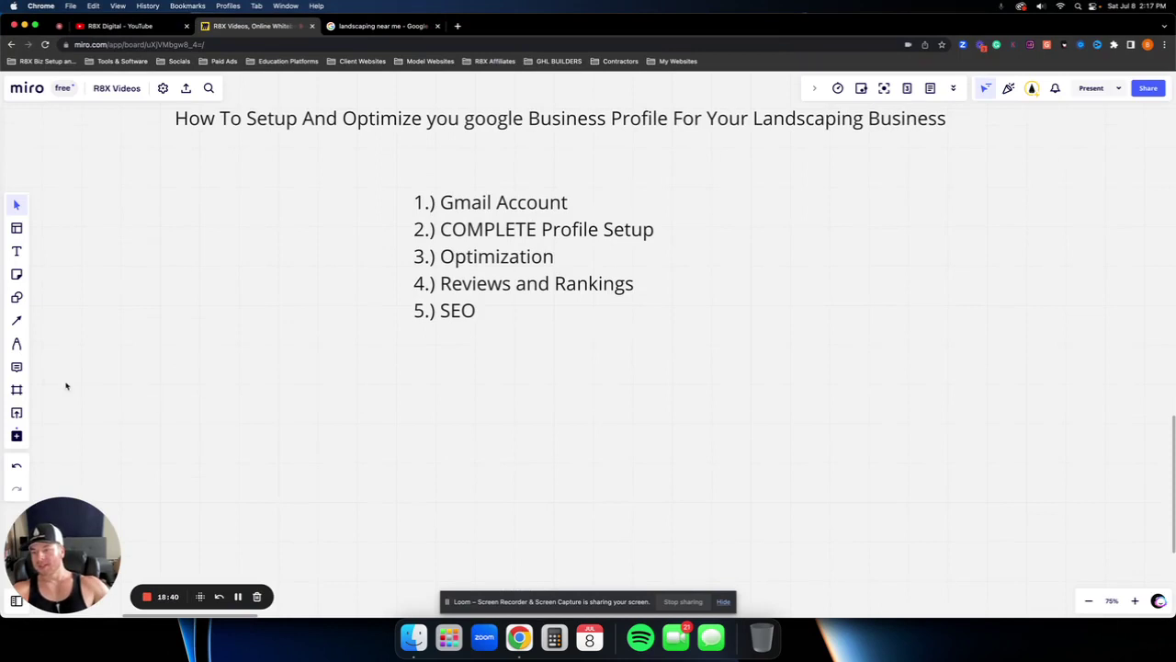
left_click(17, 343)
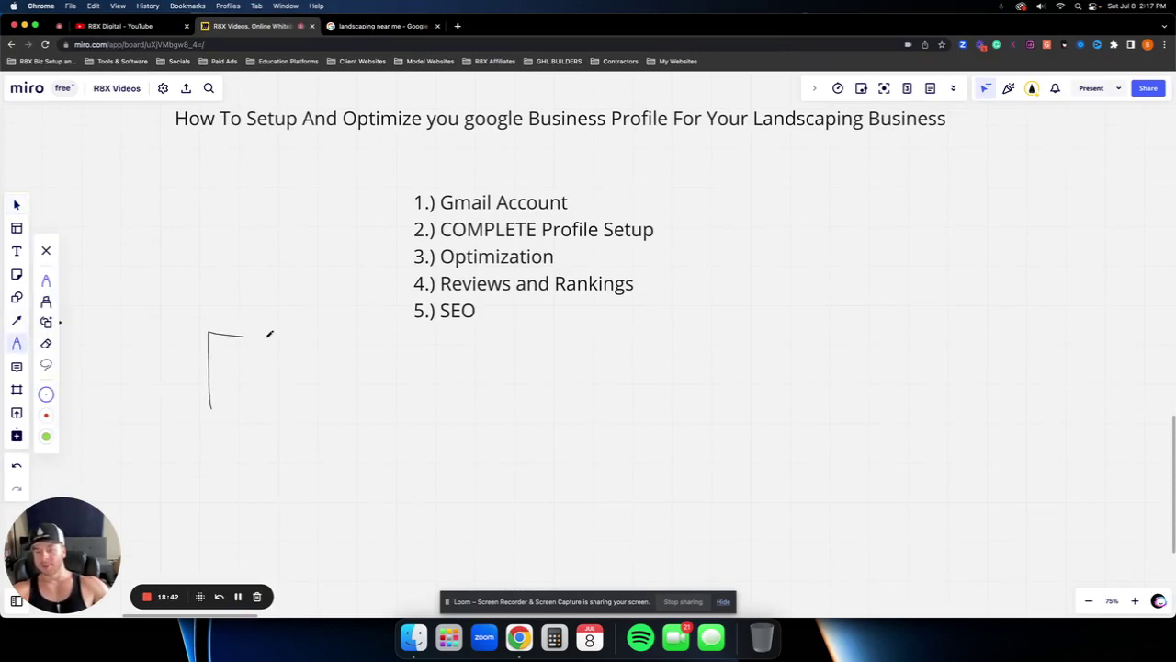